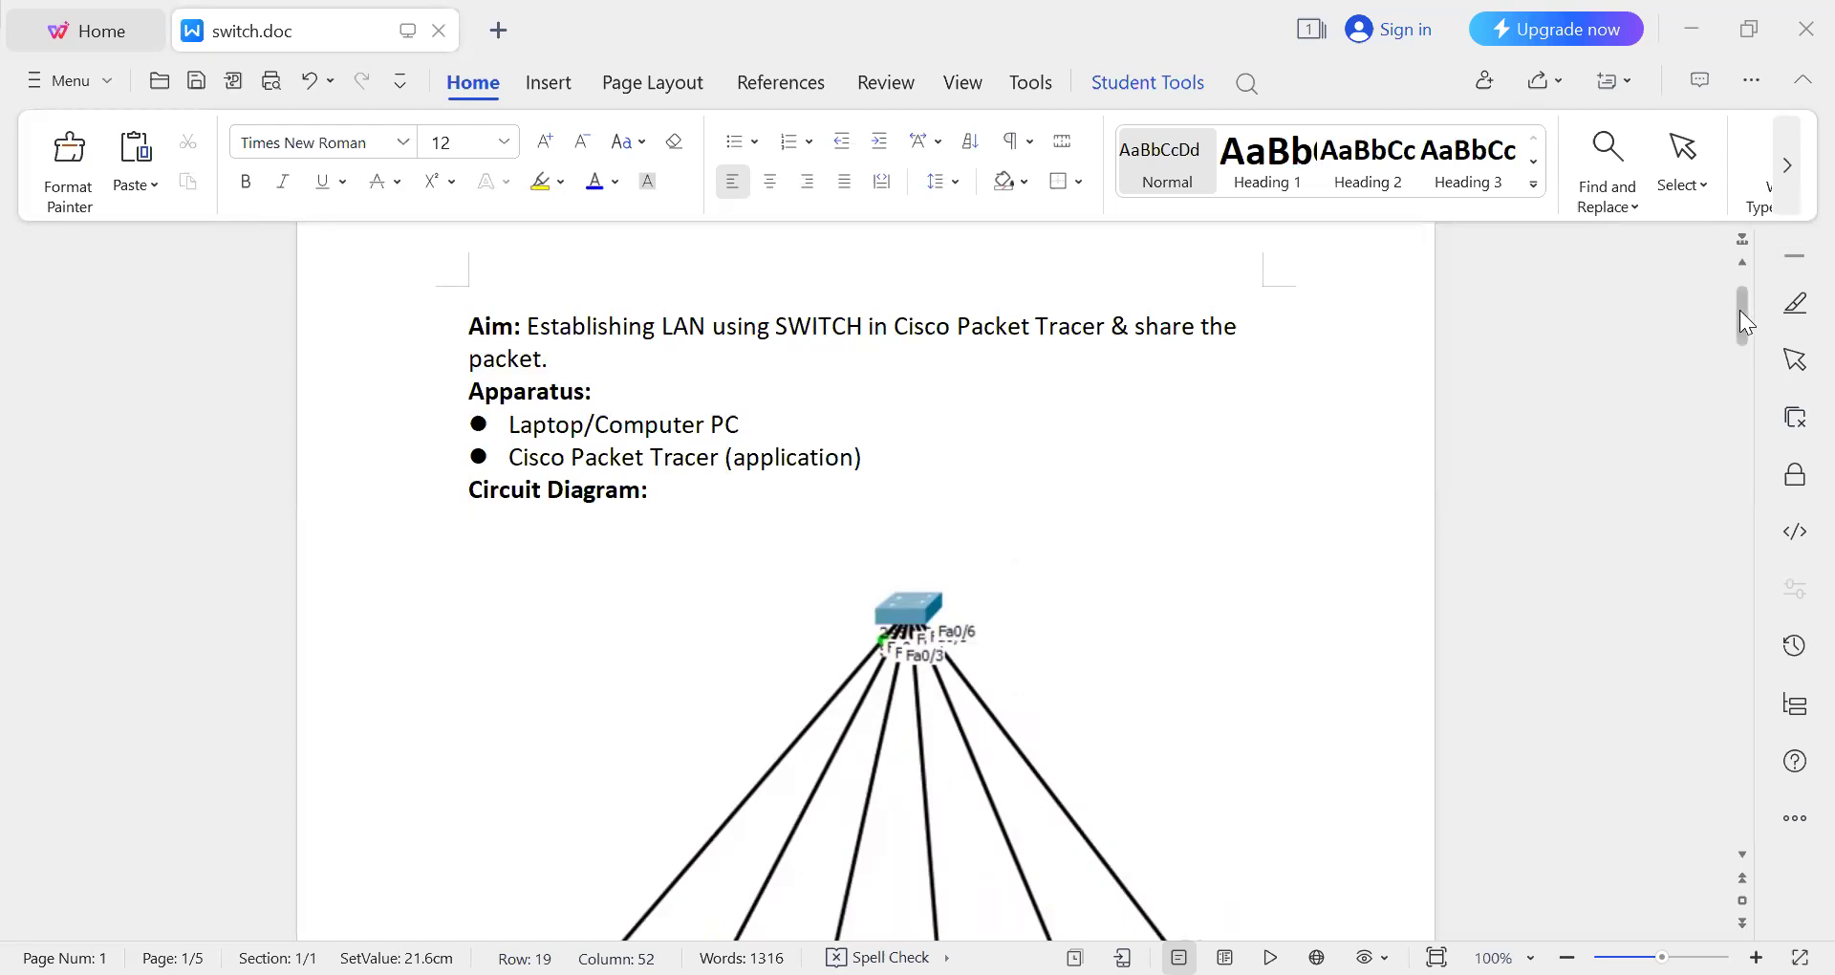
- Scroll the switch.doc lab write-up down to its circuit diagram
left_click_drag(1744, 322, 1755, 346)
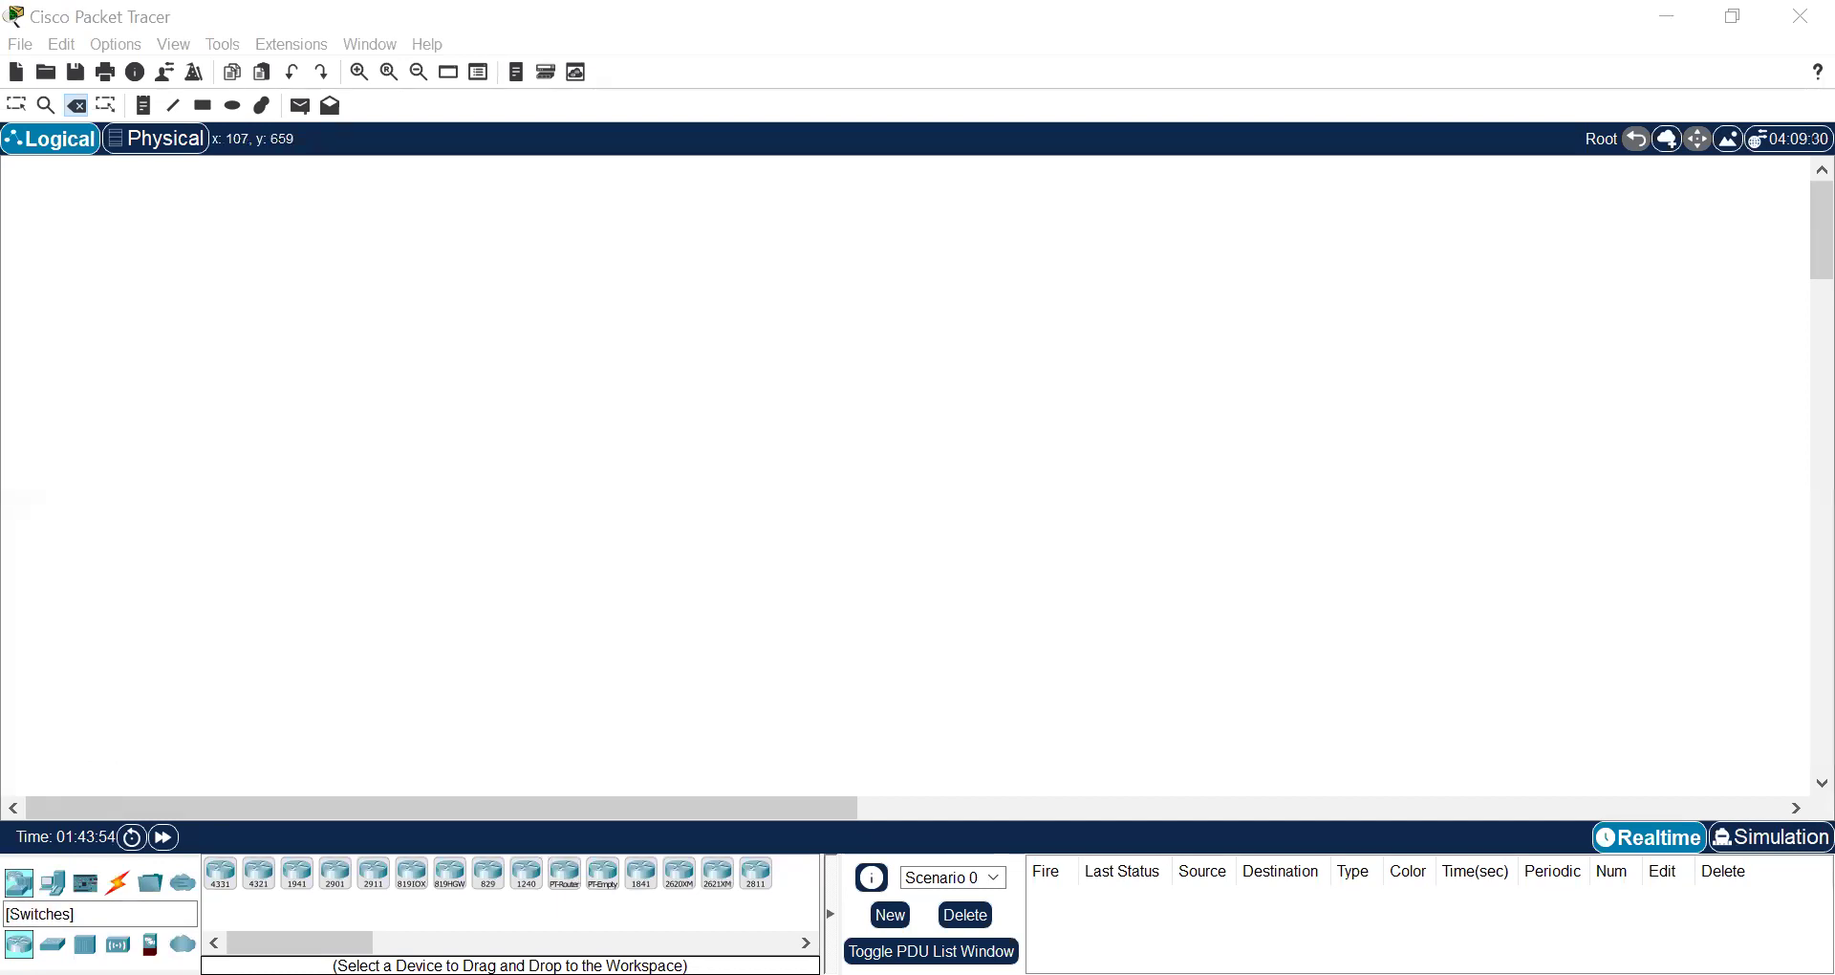
- Place a 2960 switch on the workspace
left_click(53, 944)
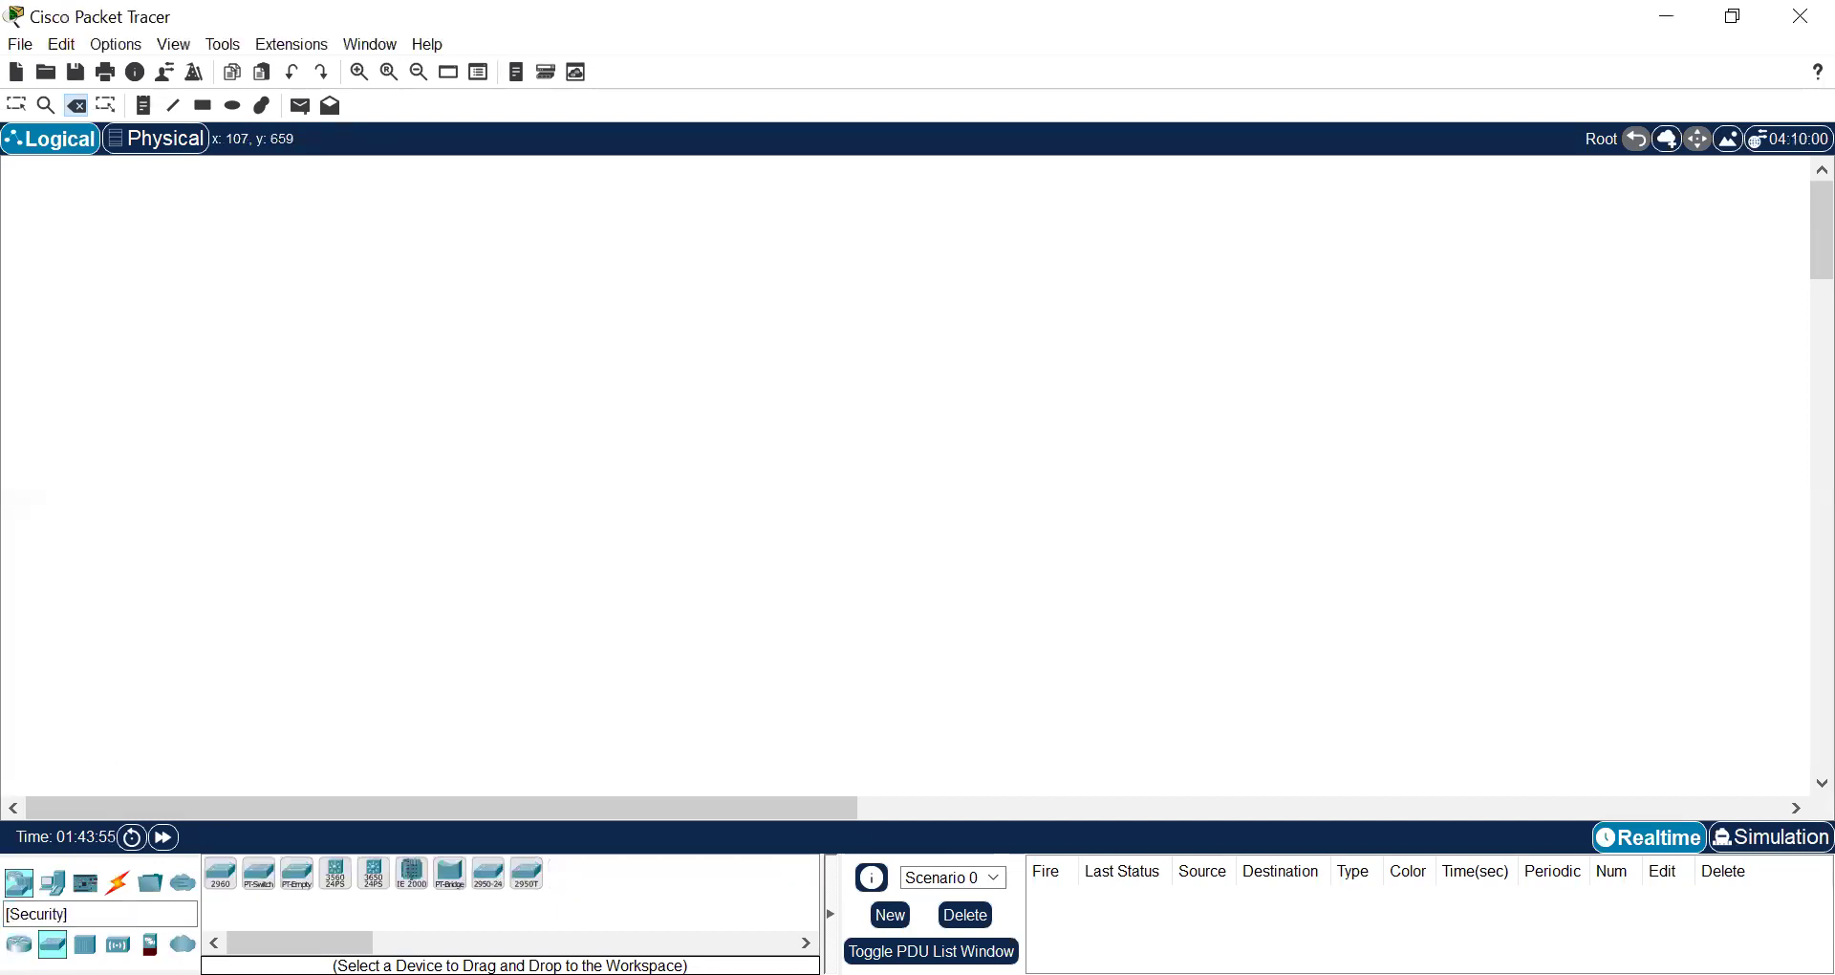
left_click(223, 881)
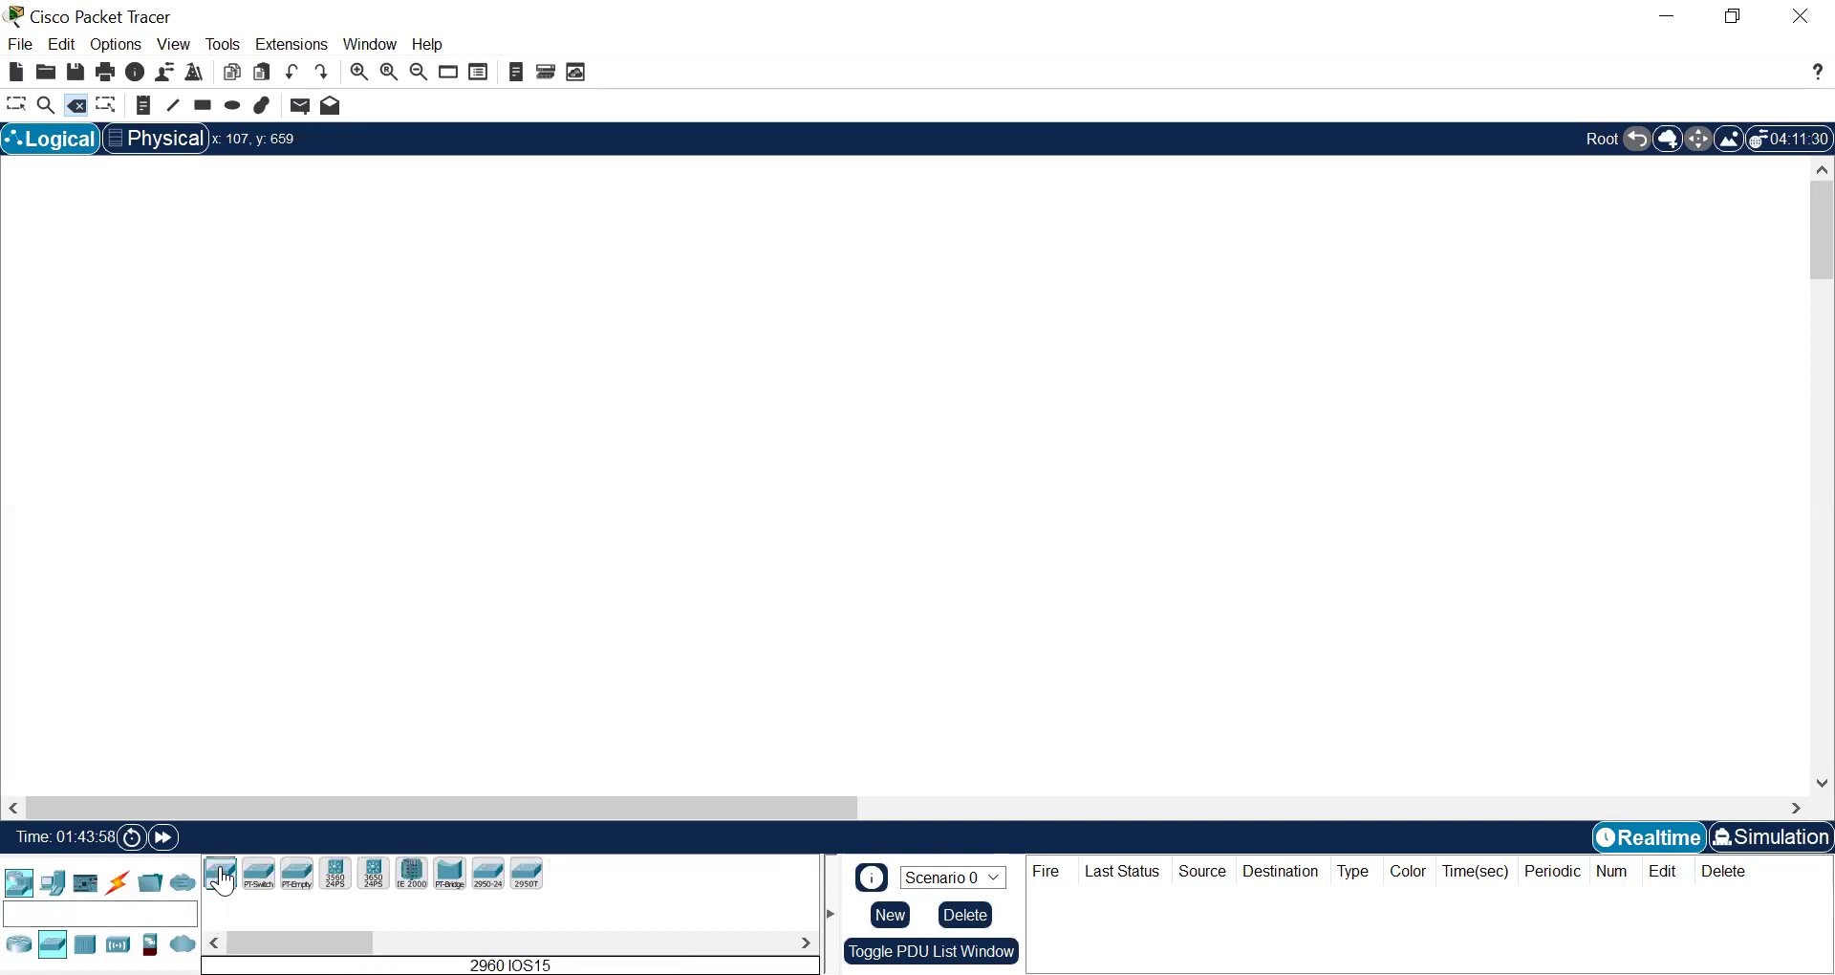
left_click(446, 290)
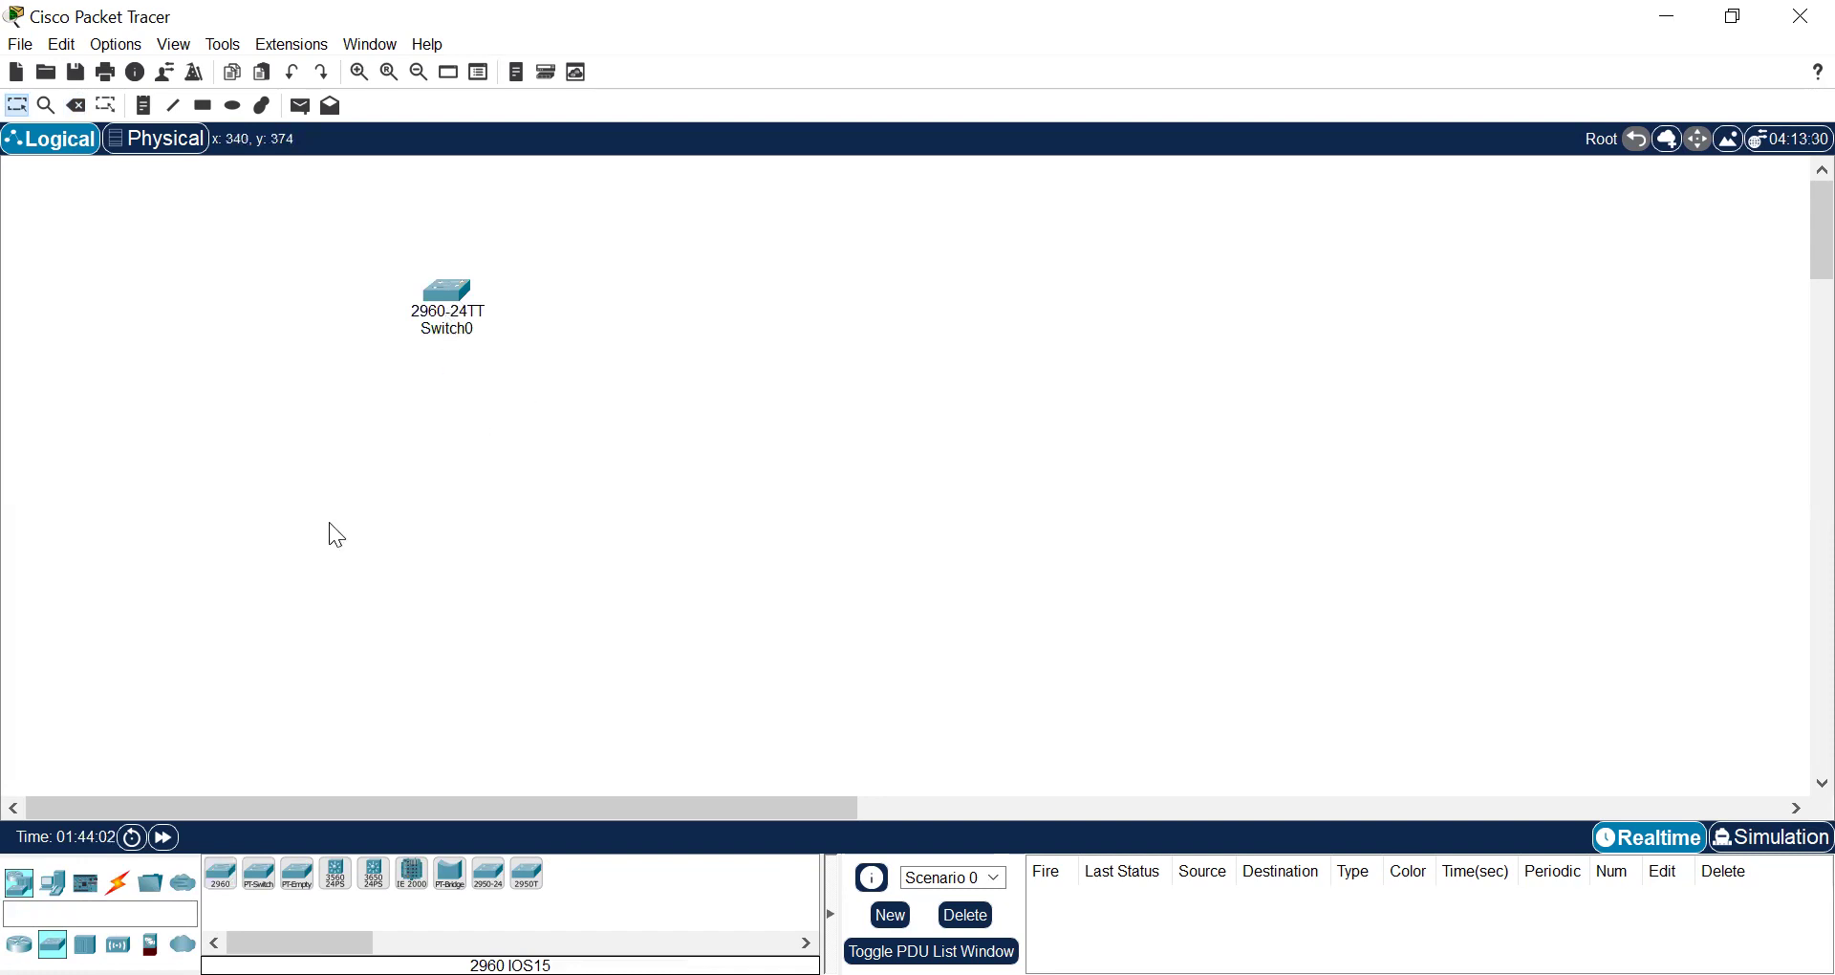
- Place six generic PCs, PC1 through PC6, in a row below the switch
left_click(54, 889)
left_click(221, 872)
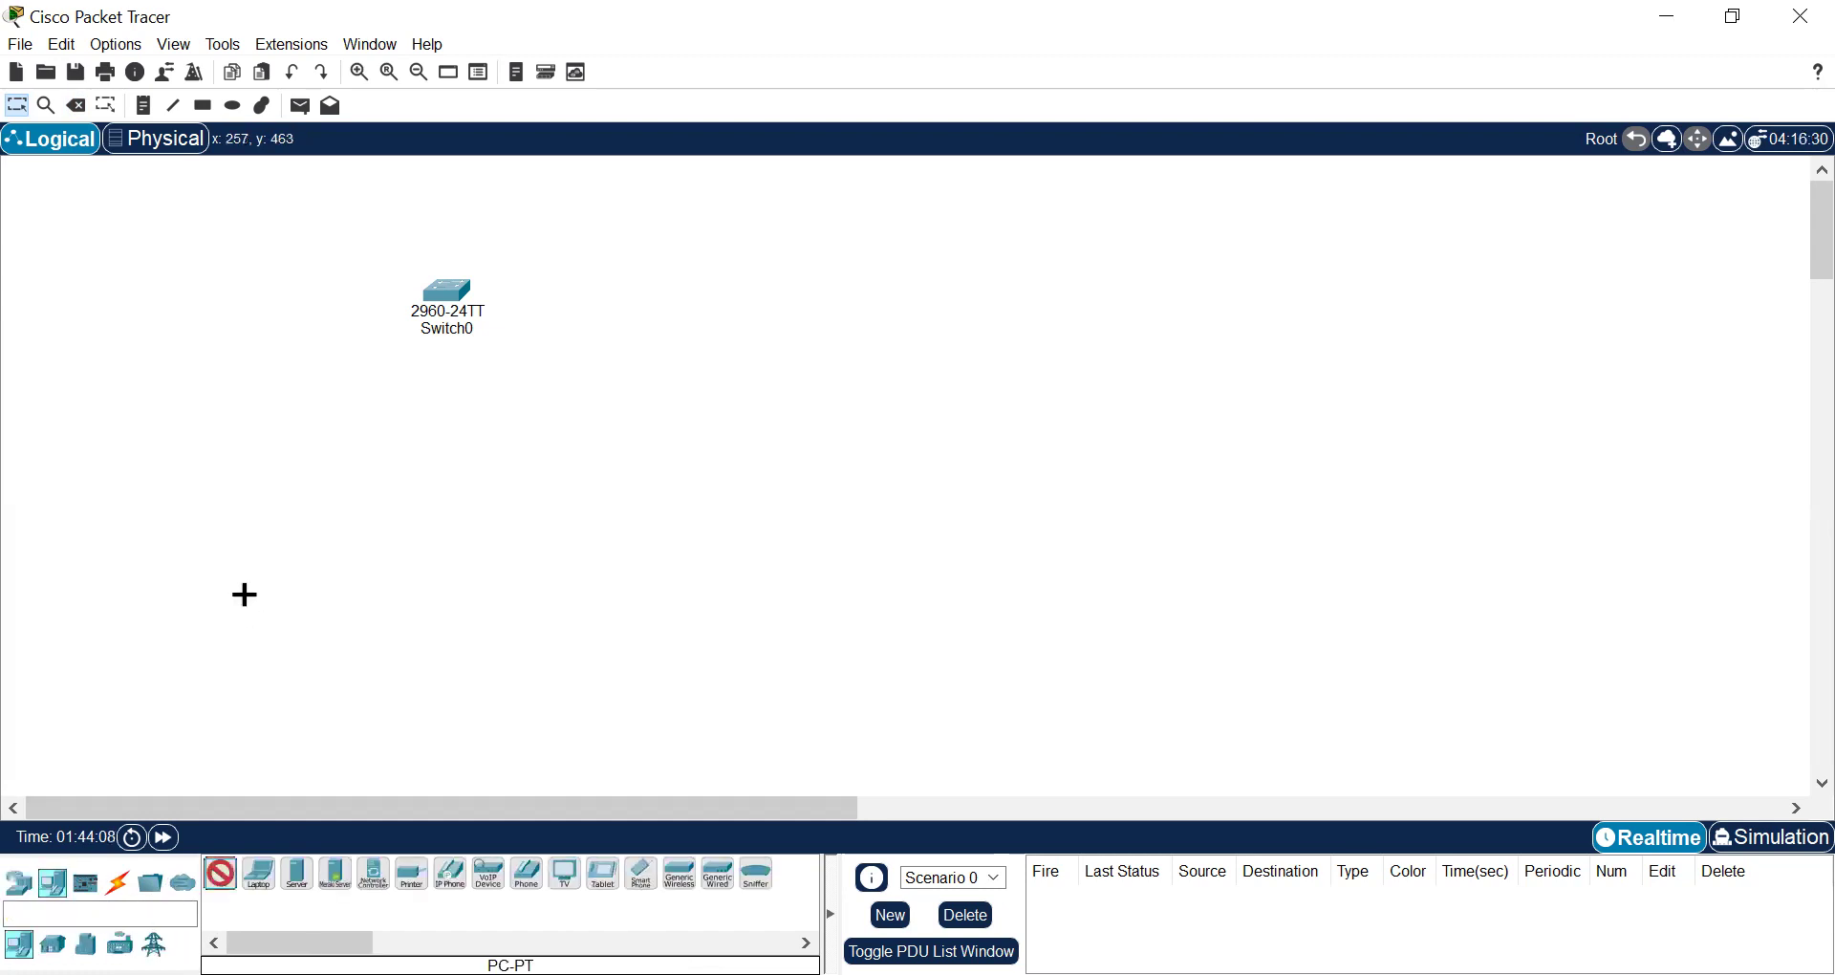
left_click(201, 470)
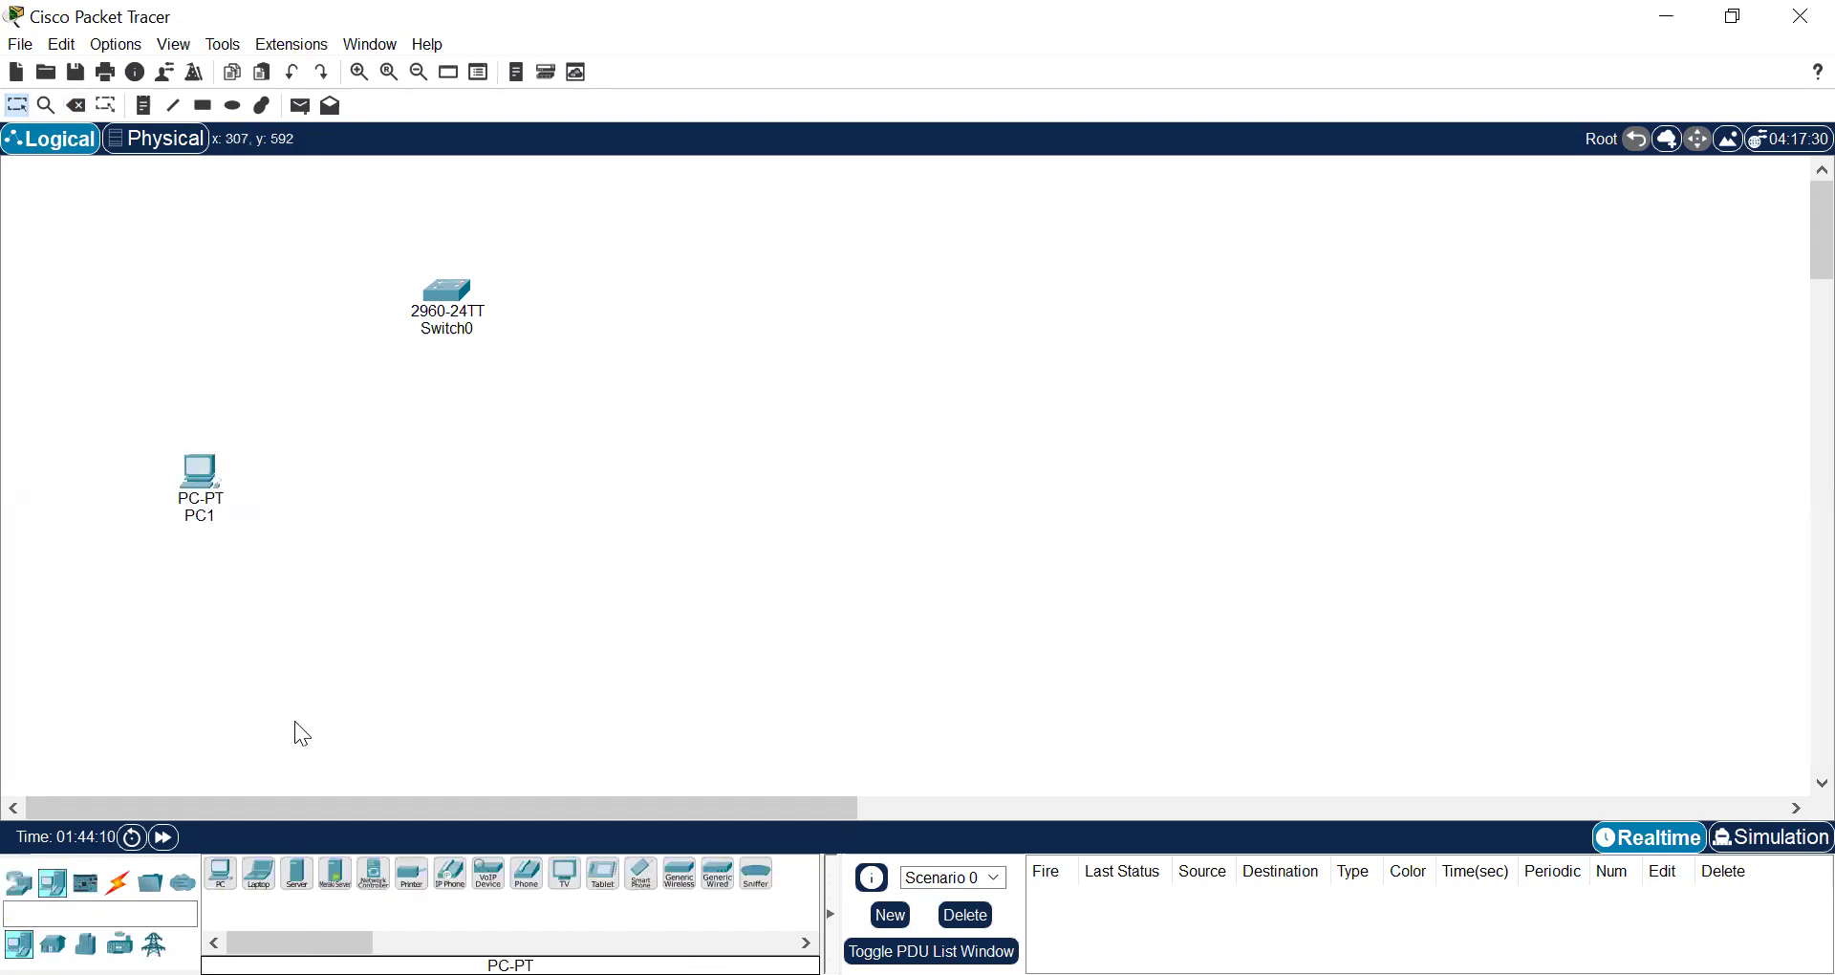
left_click(221, 872)
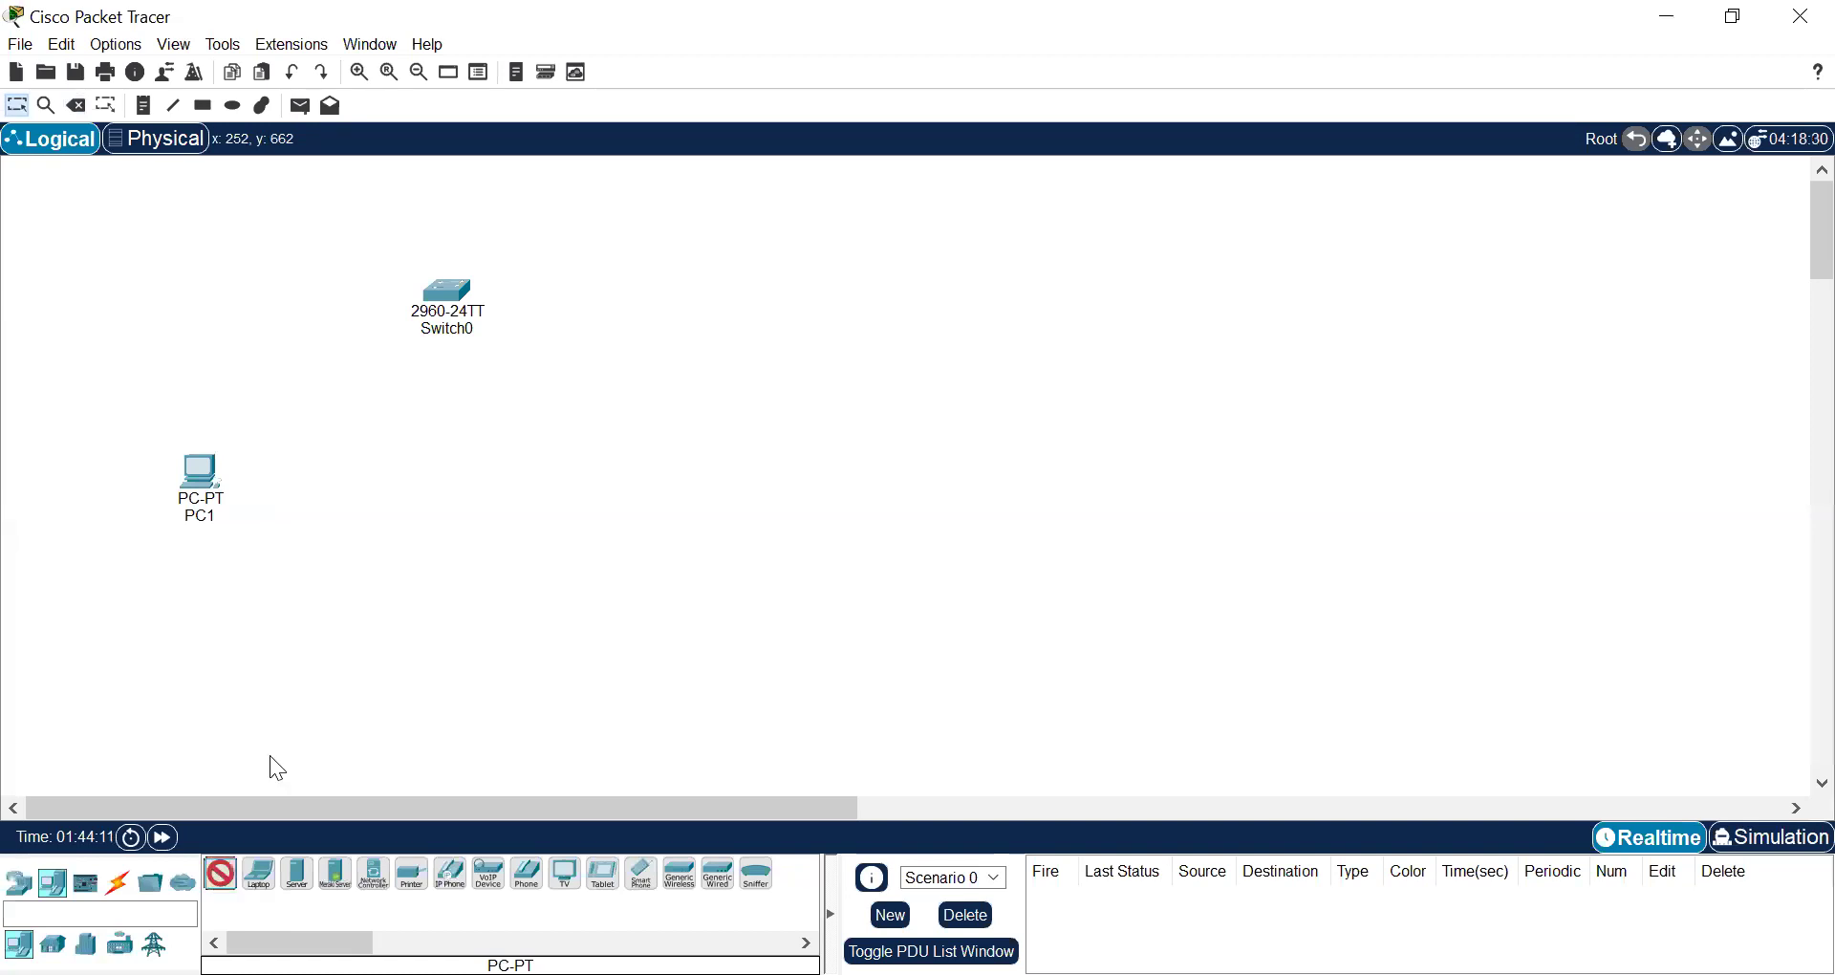
left_click(330, 468)
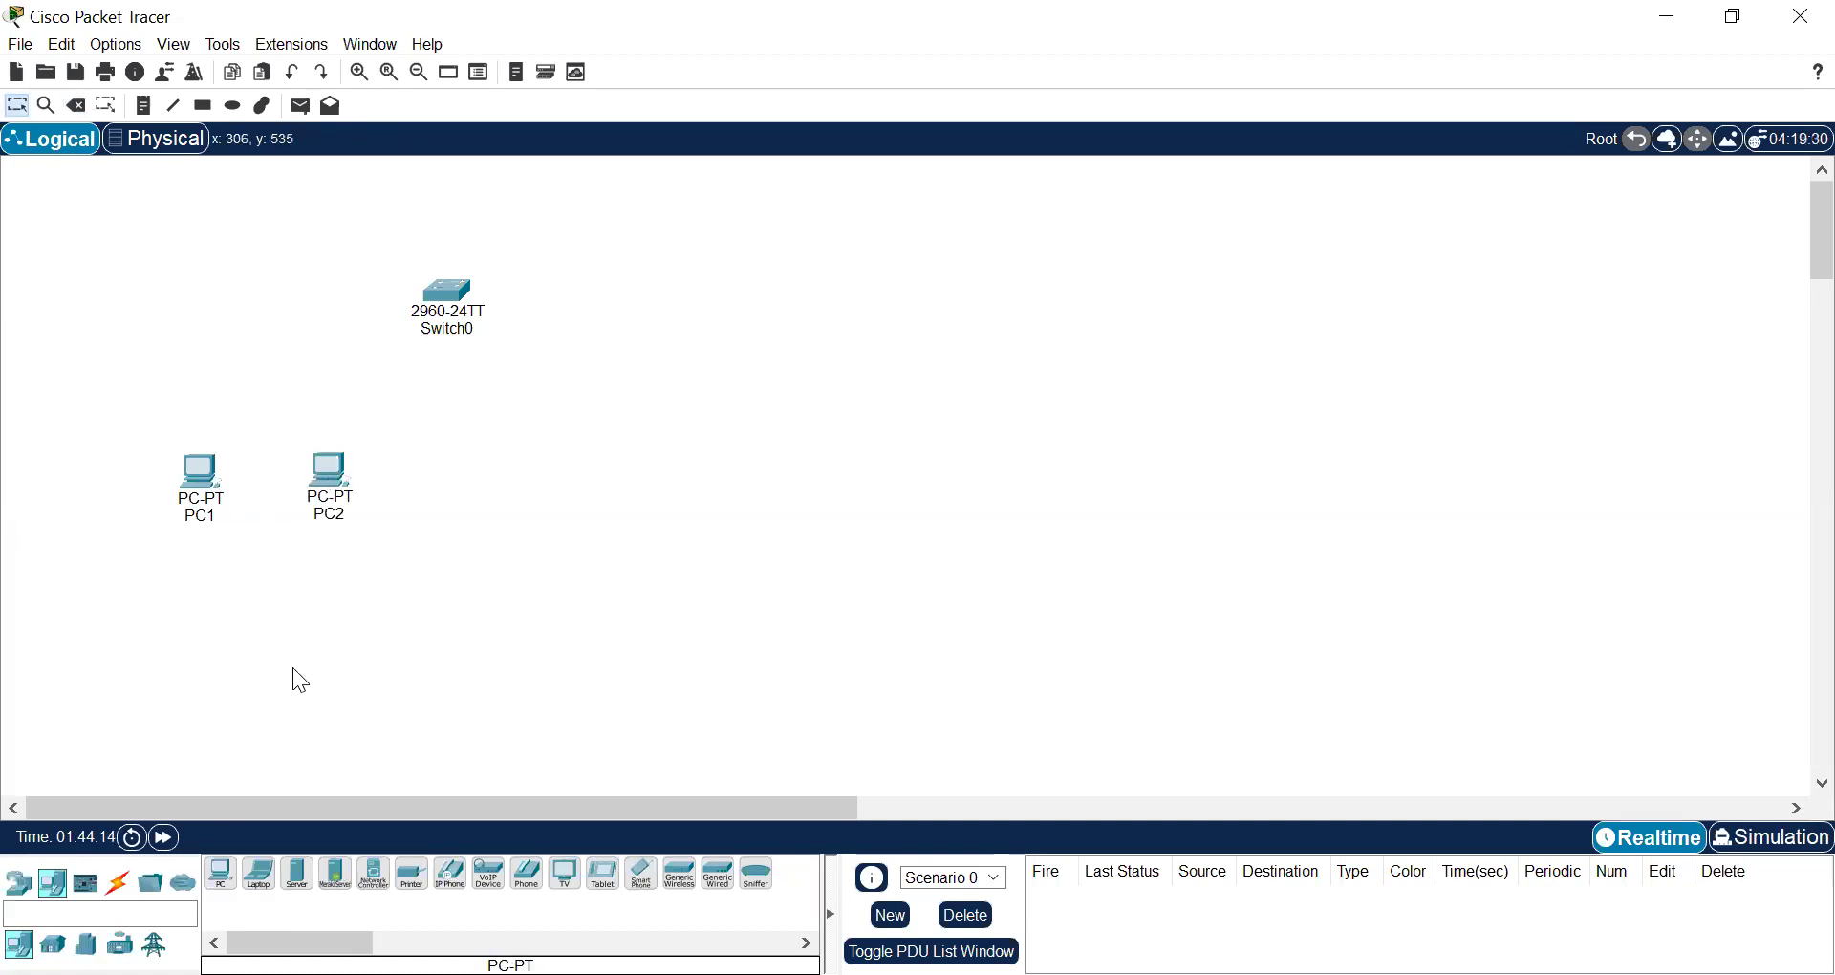
left_click(221, 872)
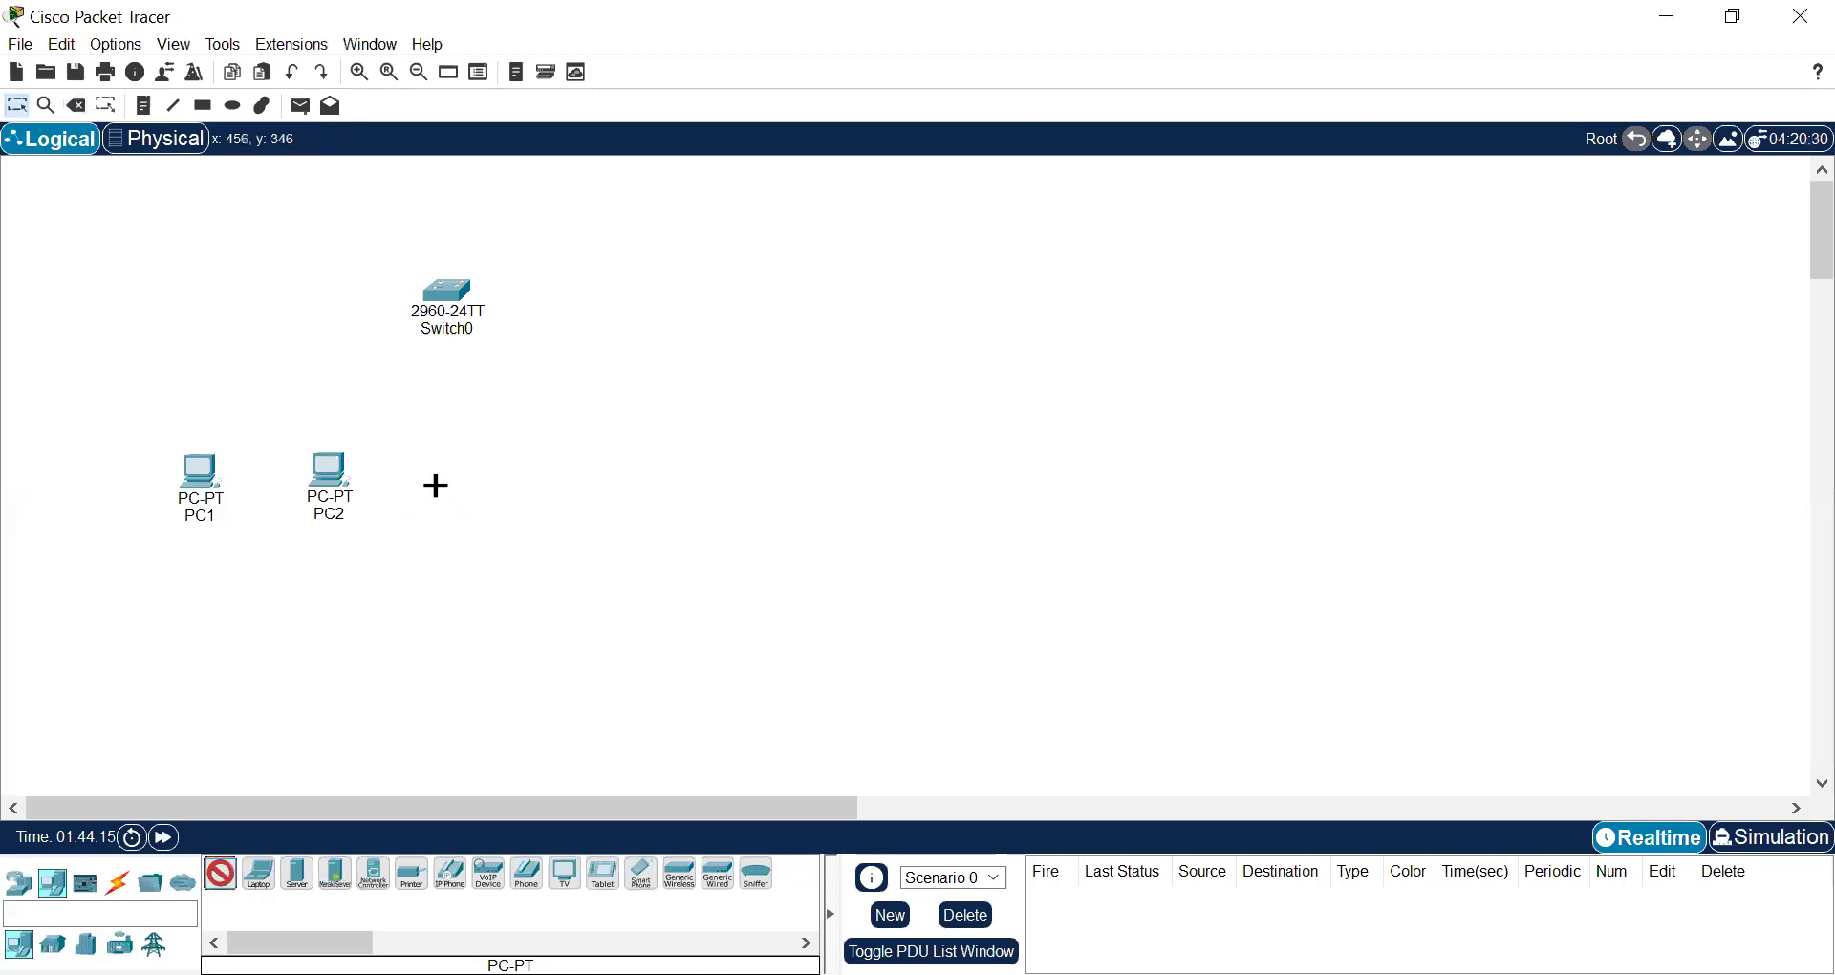
left_click(437, 485)
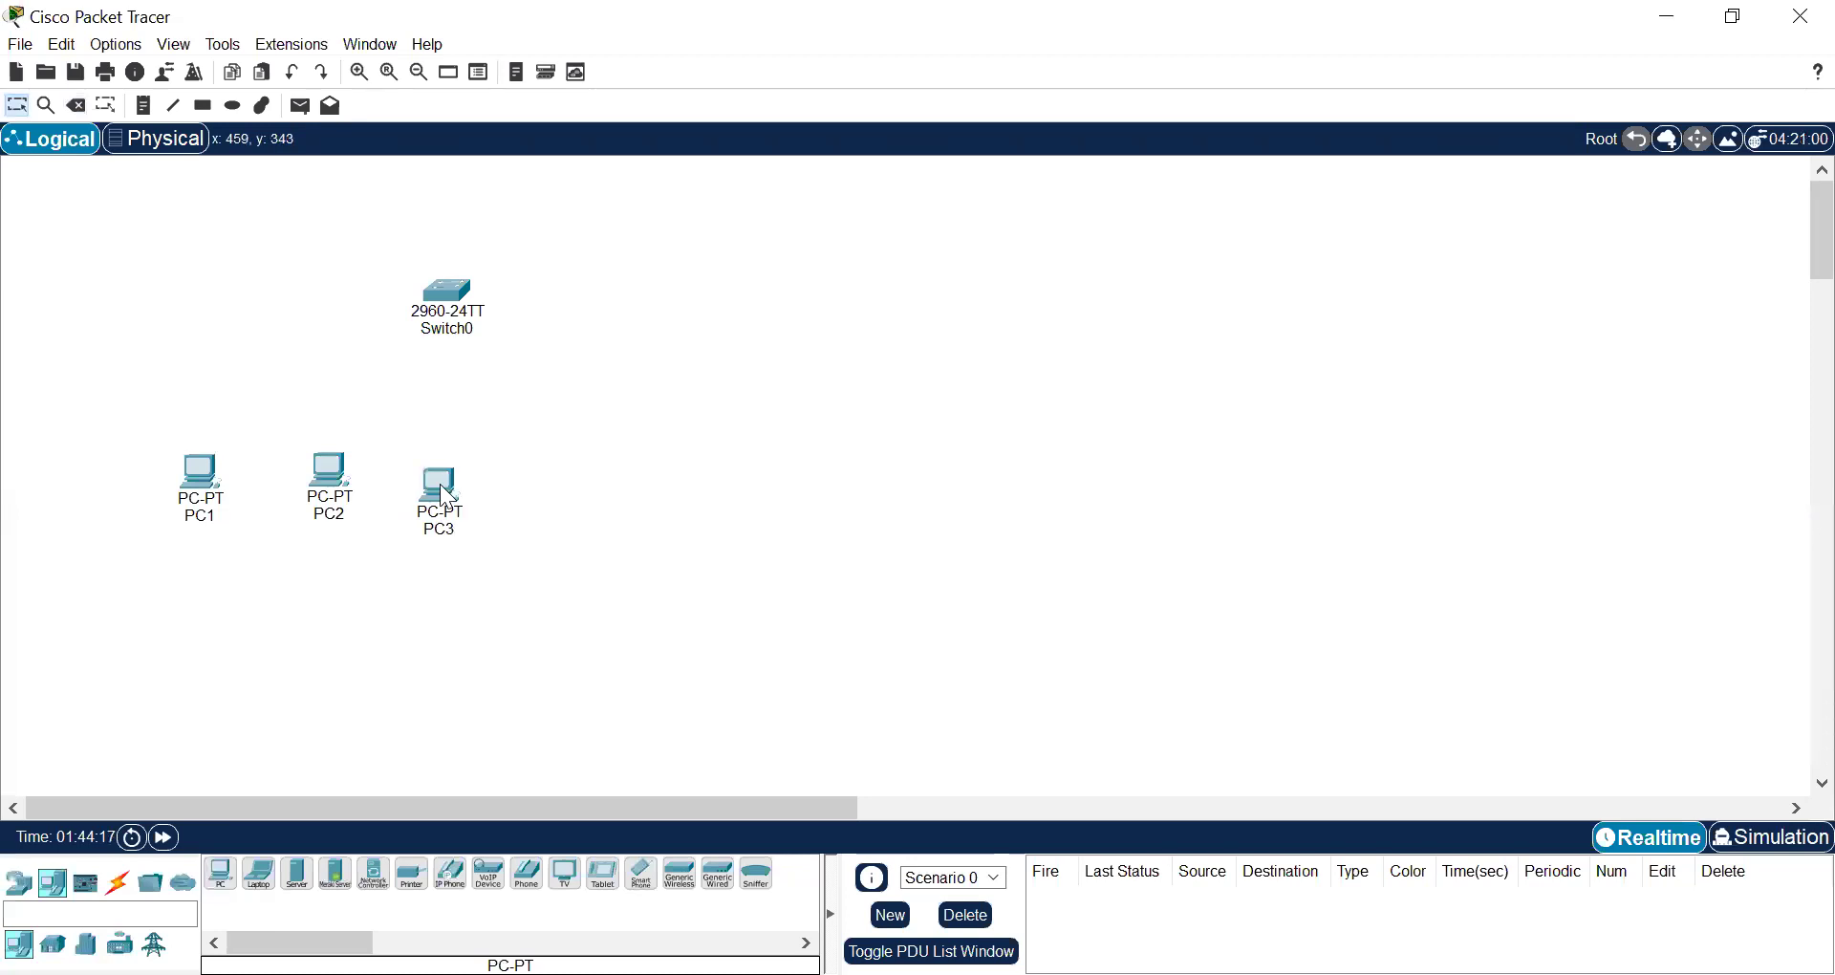
left_click(223, 874)
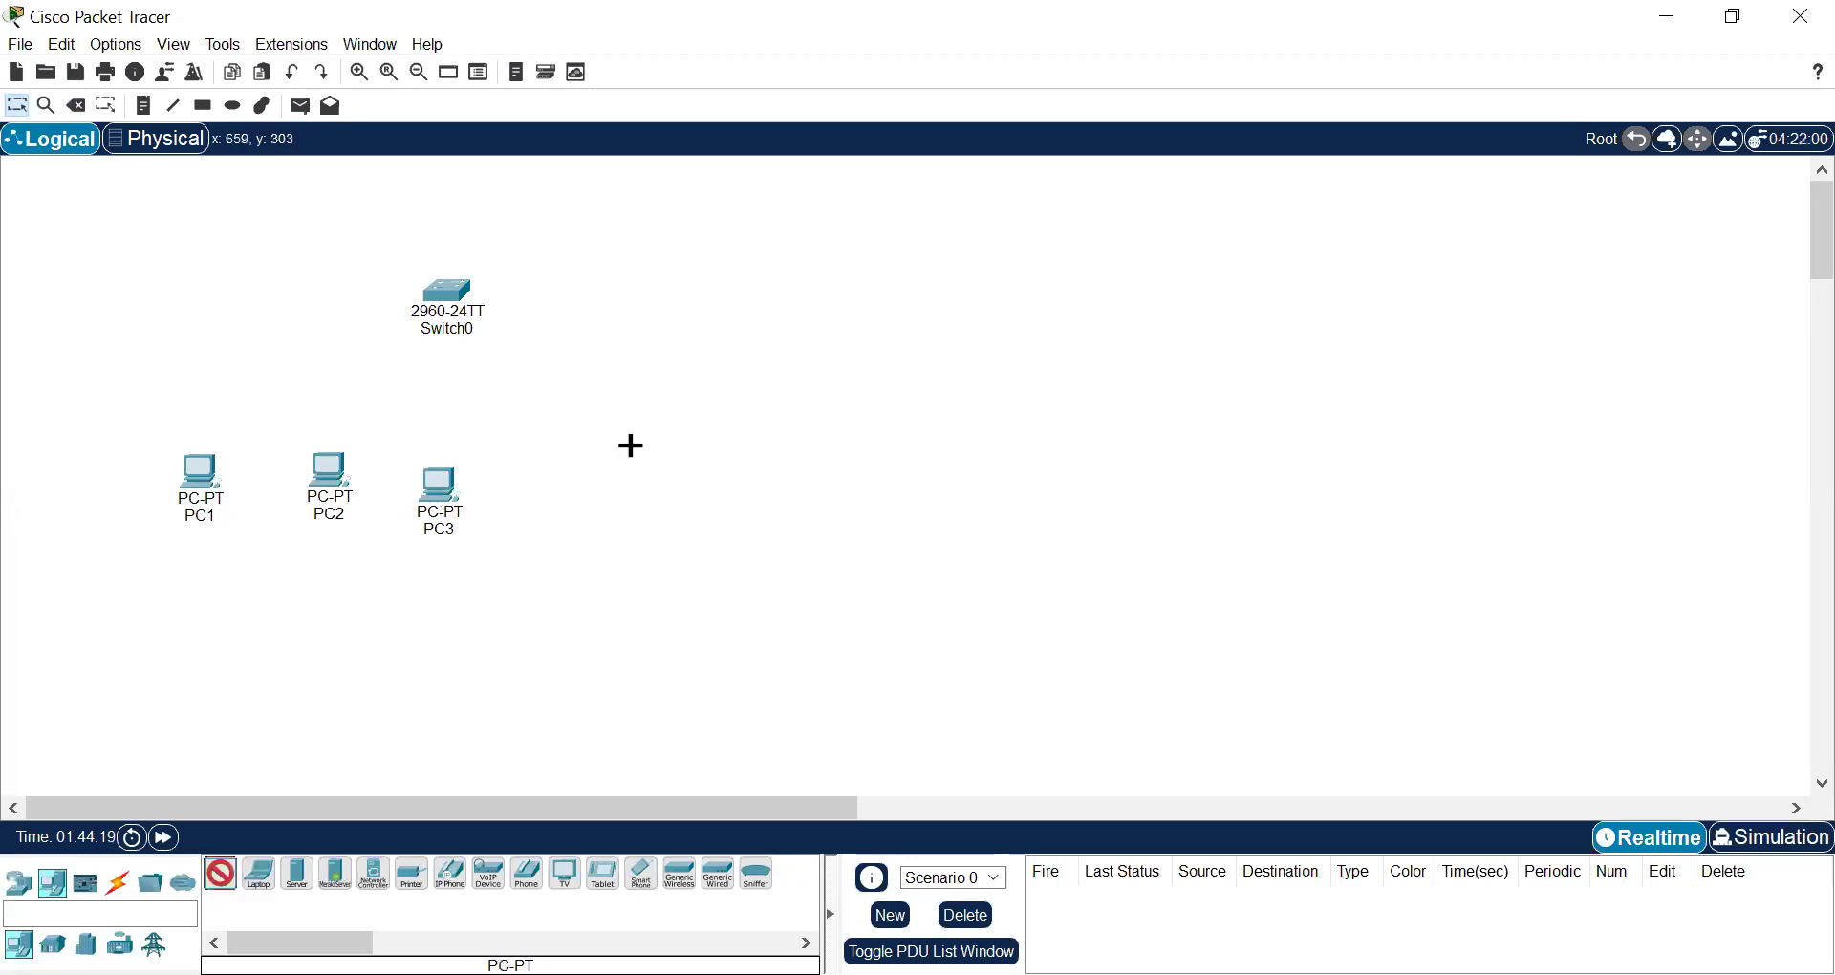
left_click(553, 476)
left_click(222, 874)
left_click(687, 477)
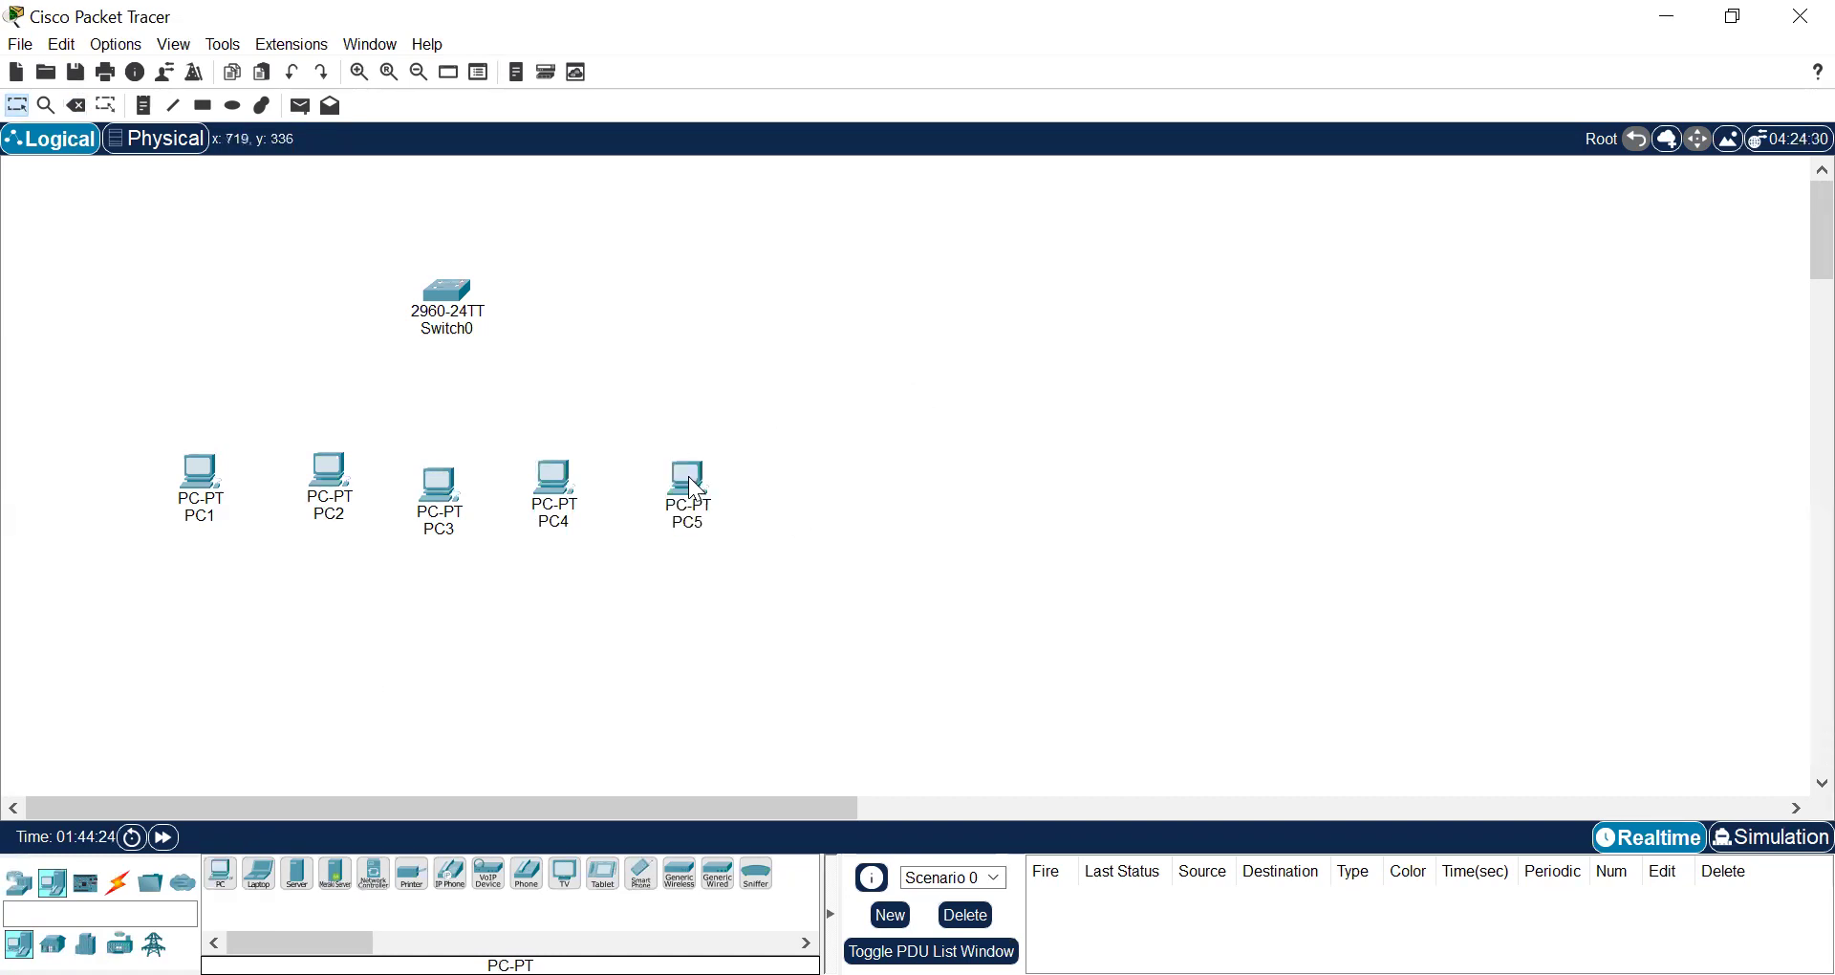
left_click(222, 874)
left_click(816, 472)
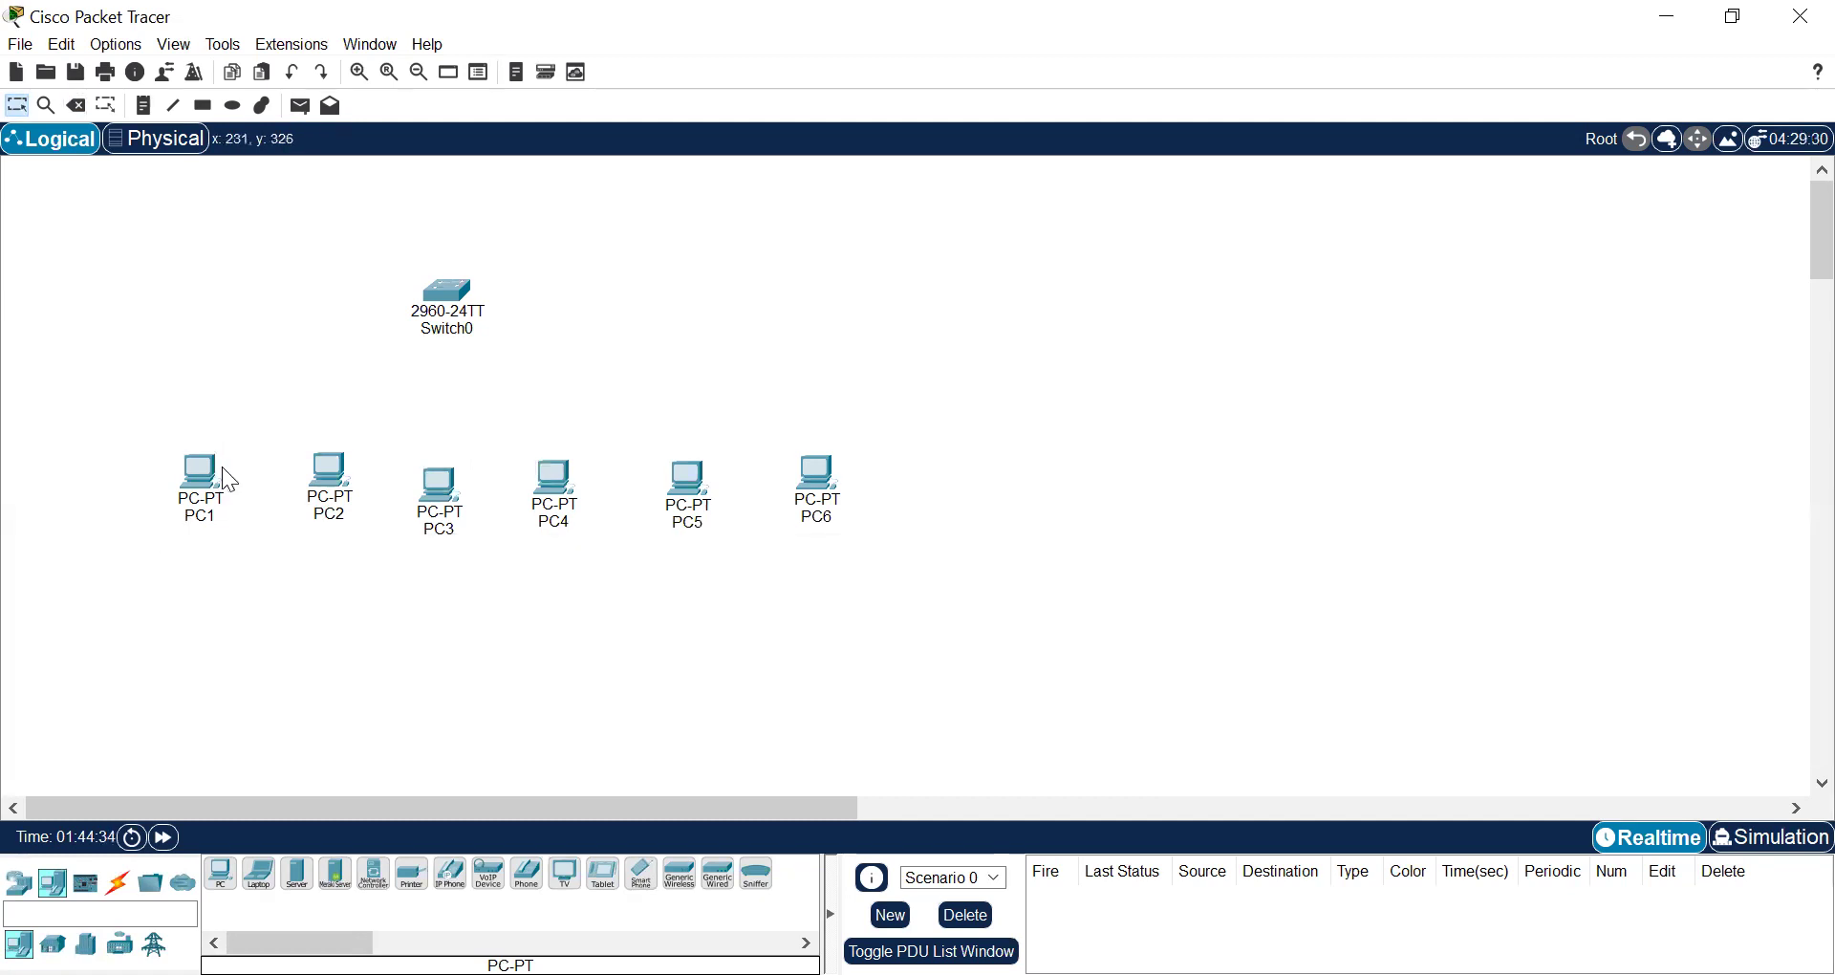
mouse_move(208, 474)
- Cable PC1 and PC2 FastEthernet0 to Switch0 FastEthernet0/1 and 0/2 with straight-through copper
left_click(129, 890)
left_click(296, 872)
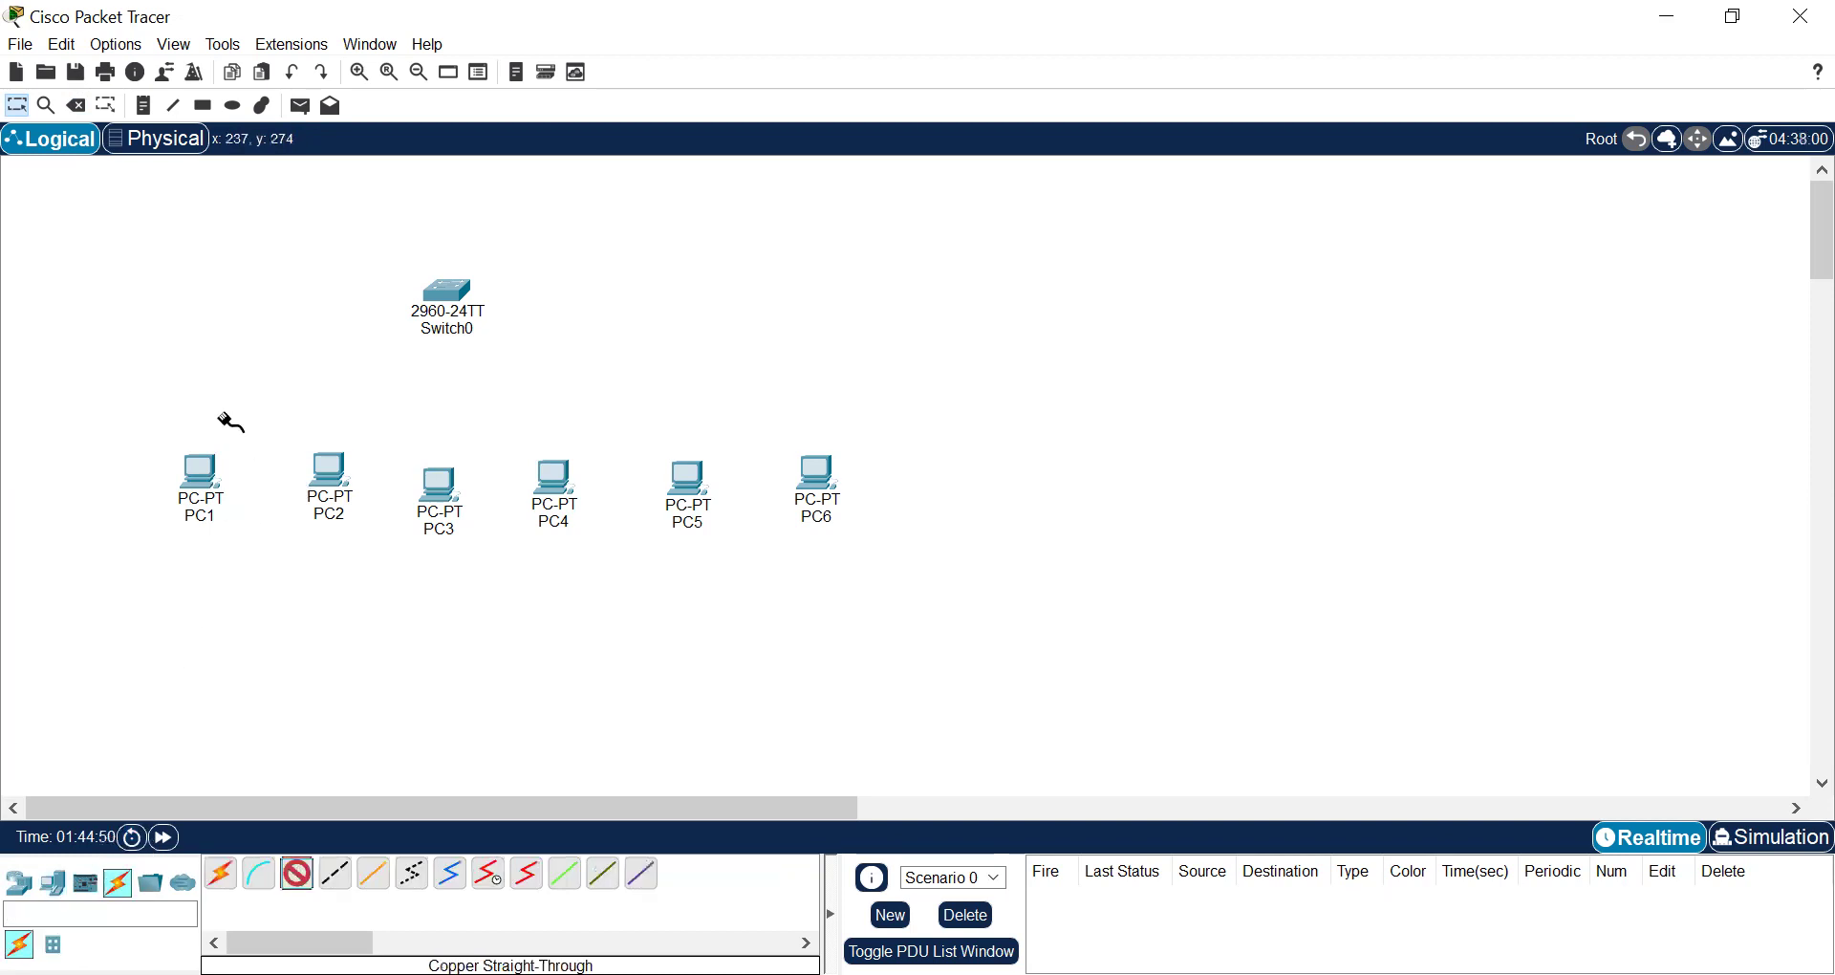
left_click(206, 468)
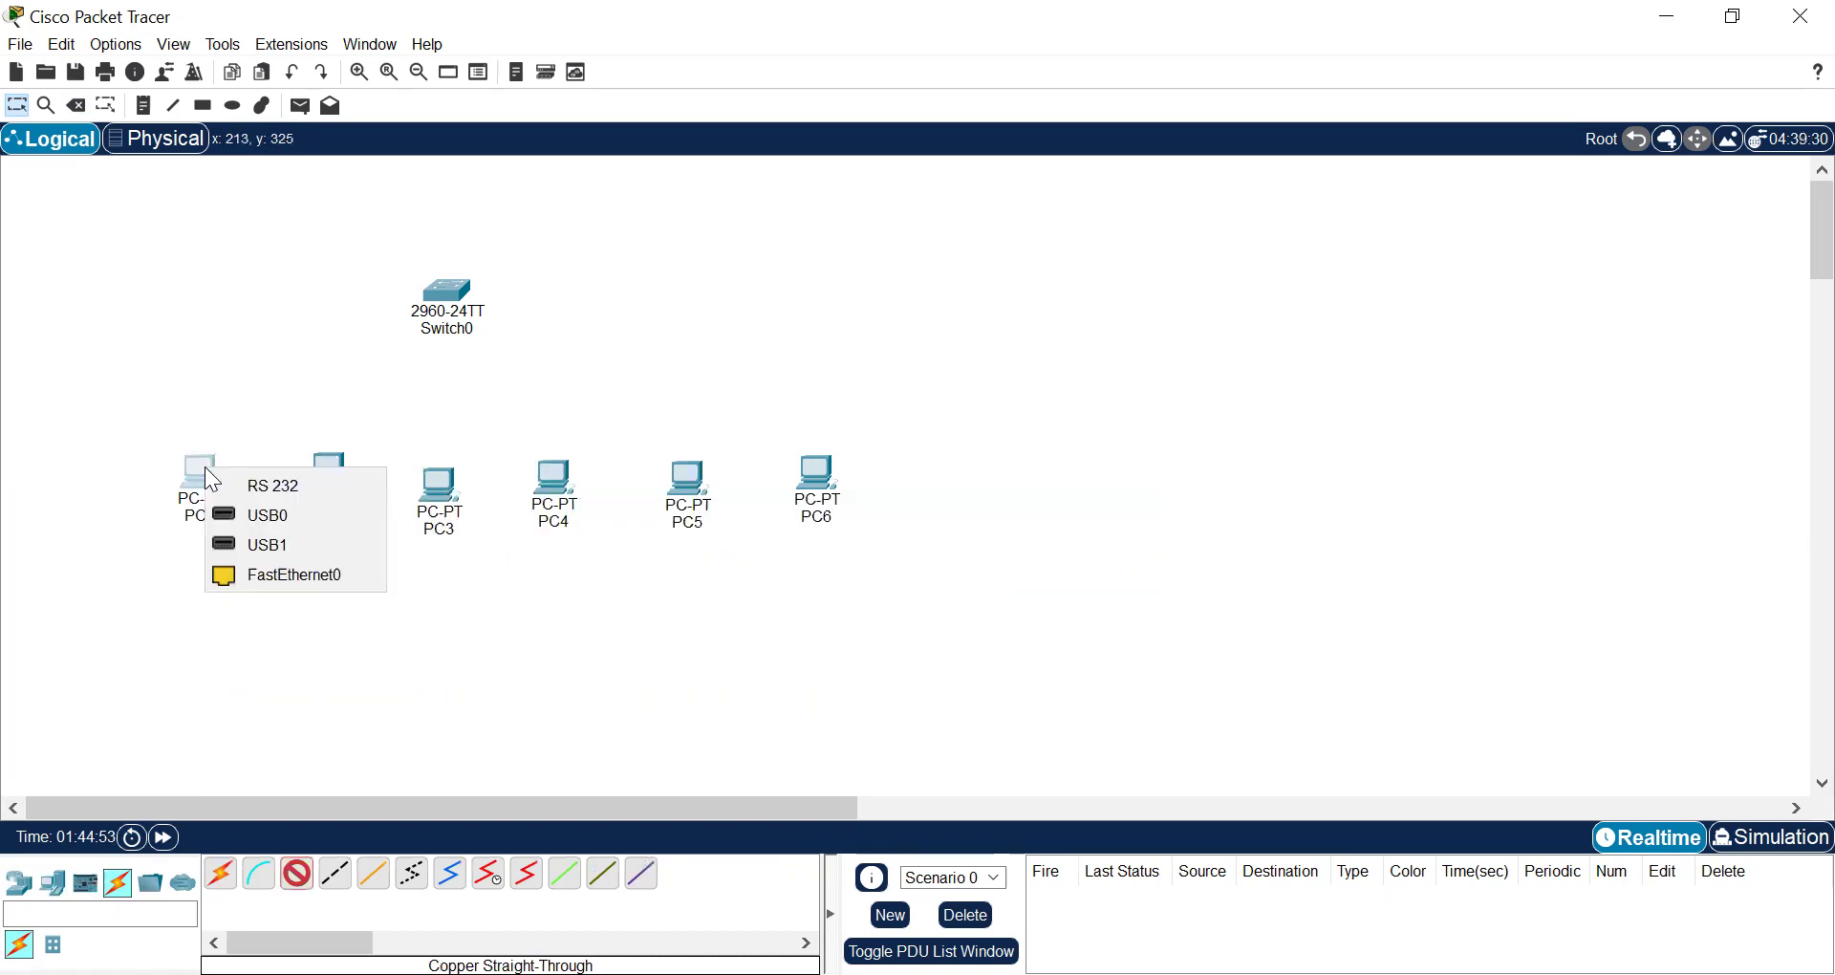
left_click(261, 577)
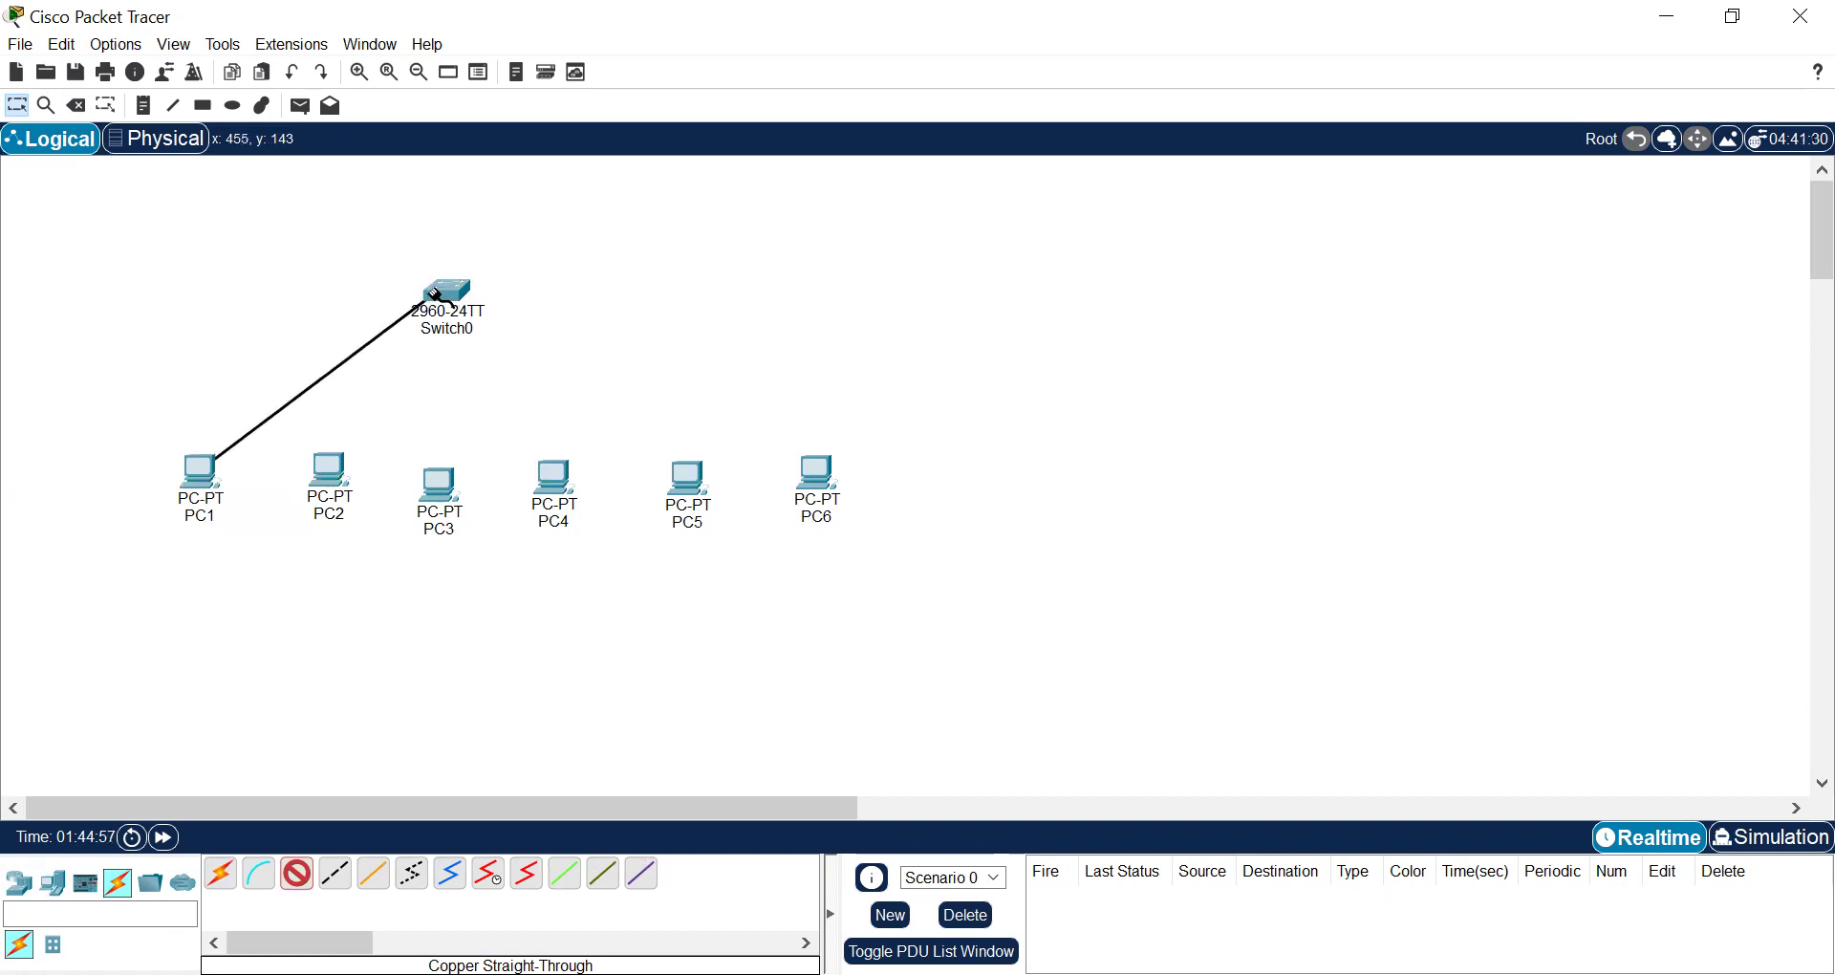
left_click(433, 292)
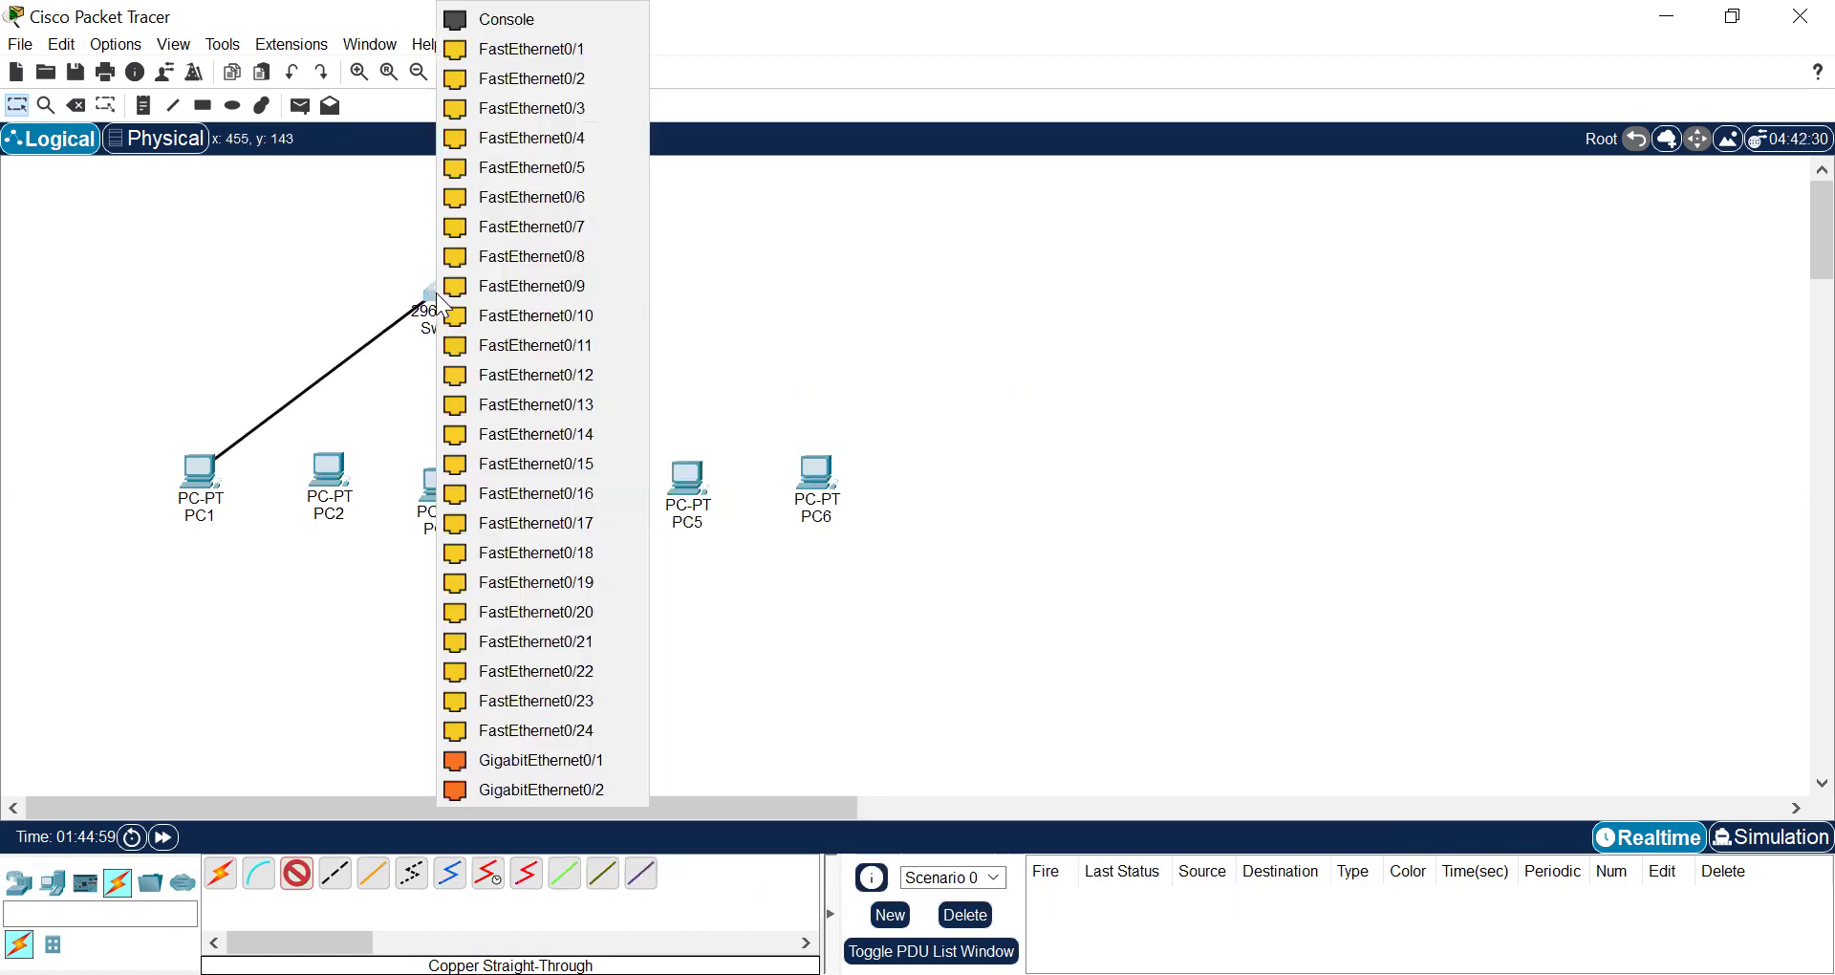
left_click(515, 49)
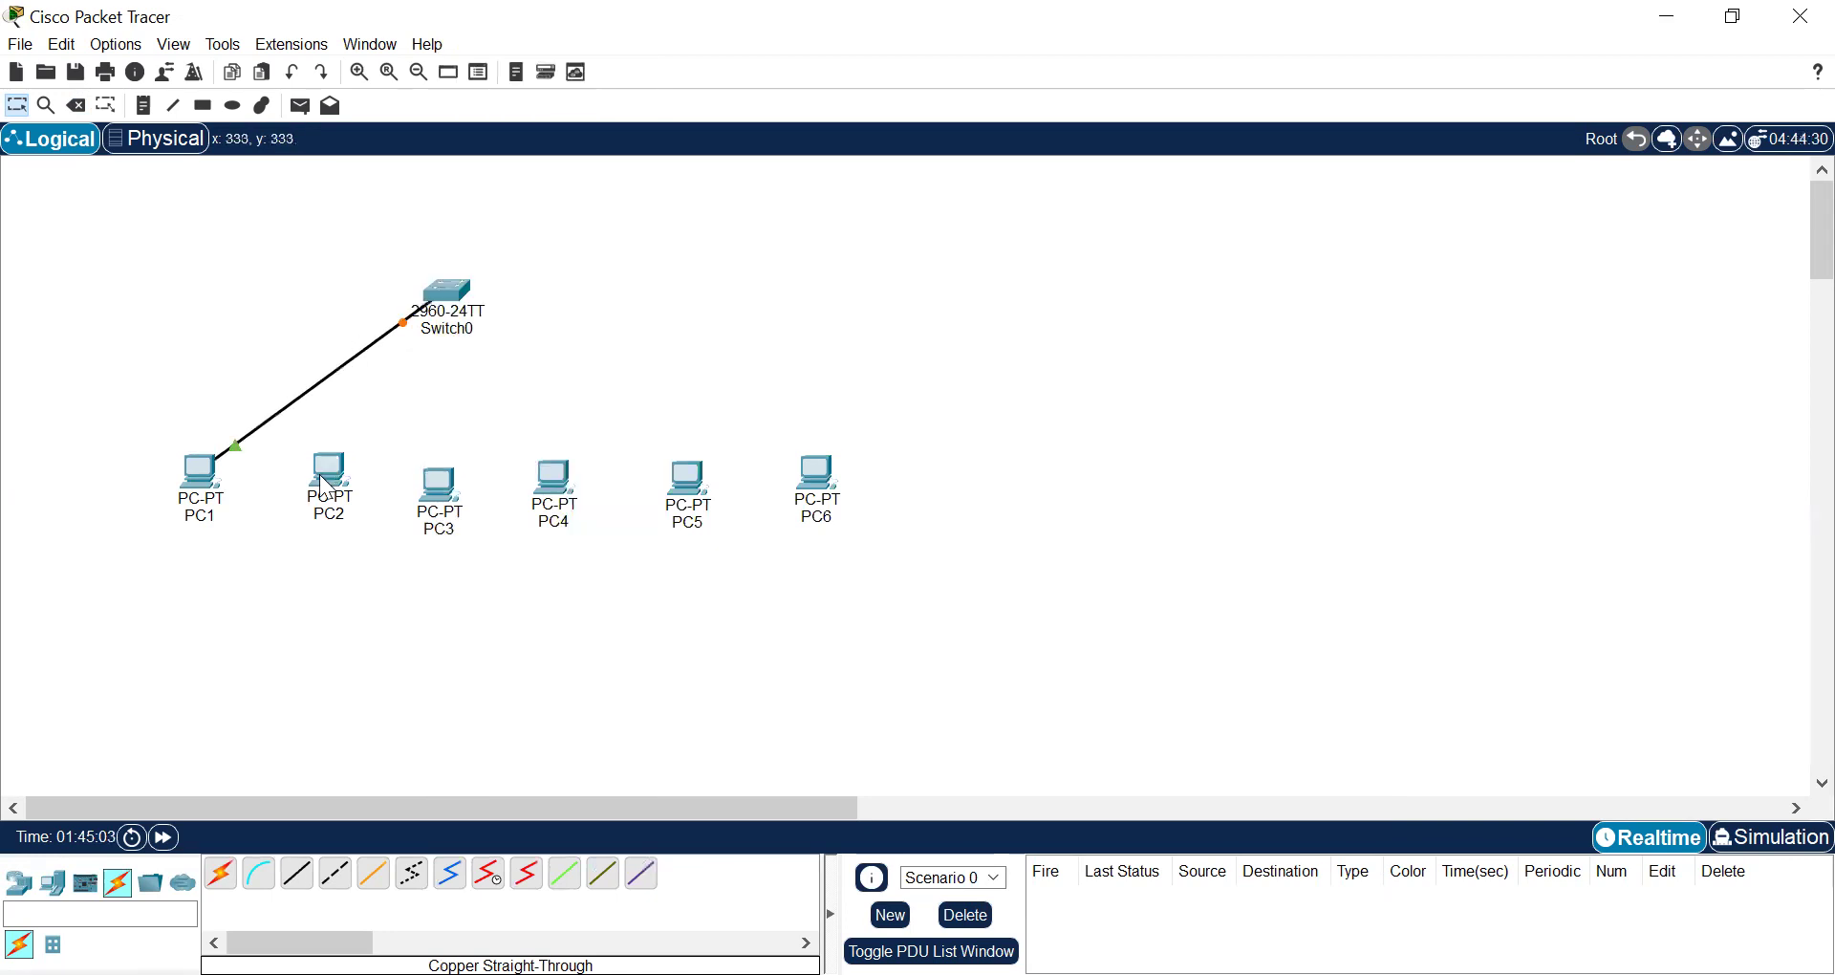
left_click(308, 876)
left_click(333, 472)
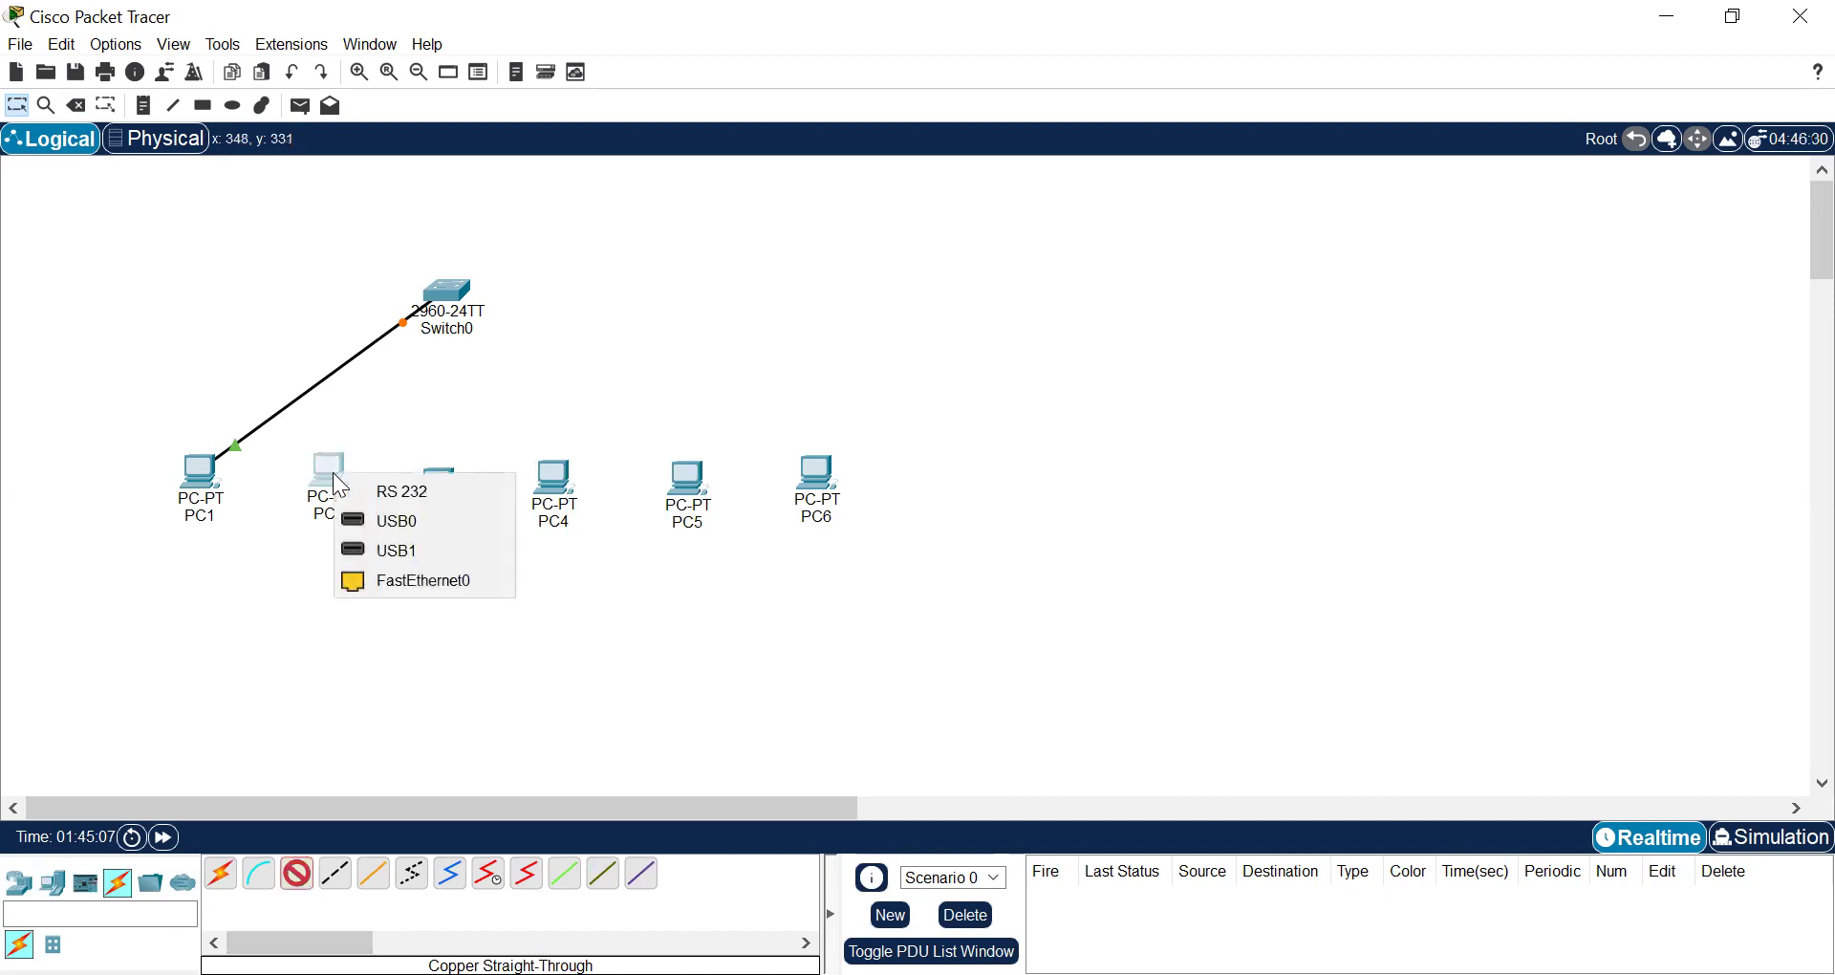
left_click(425, 580)
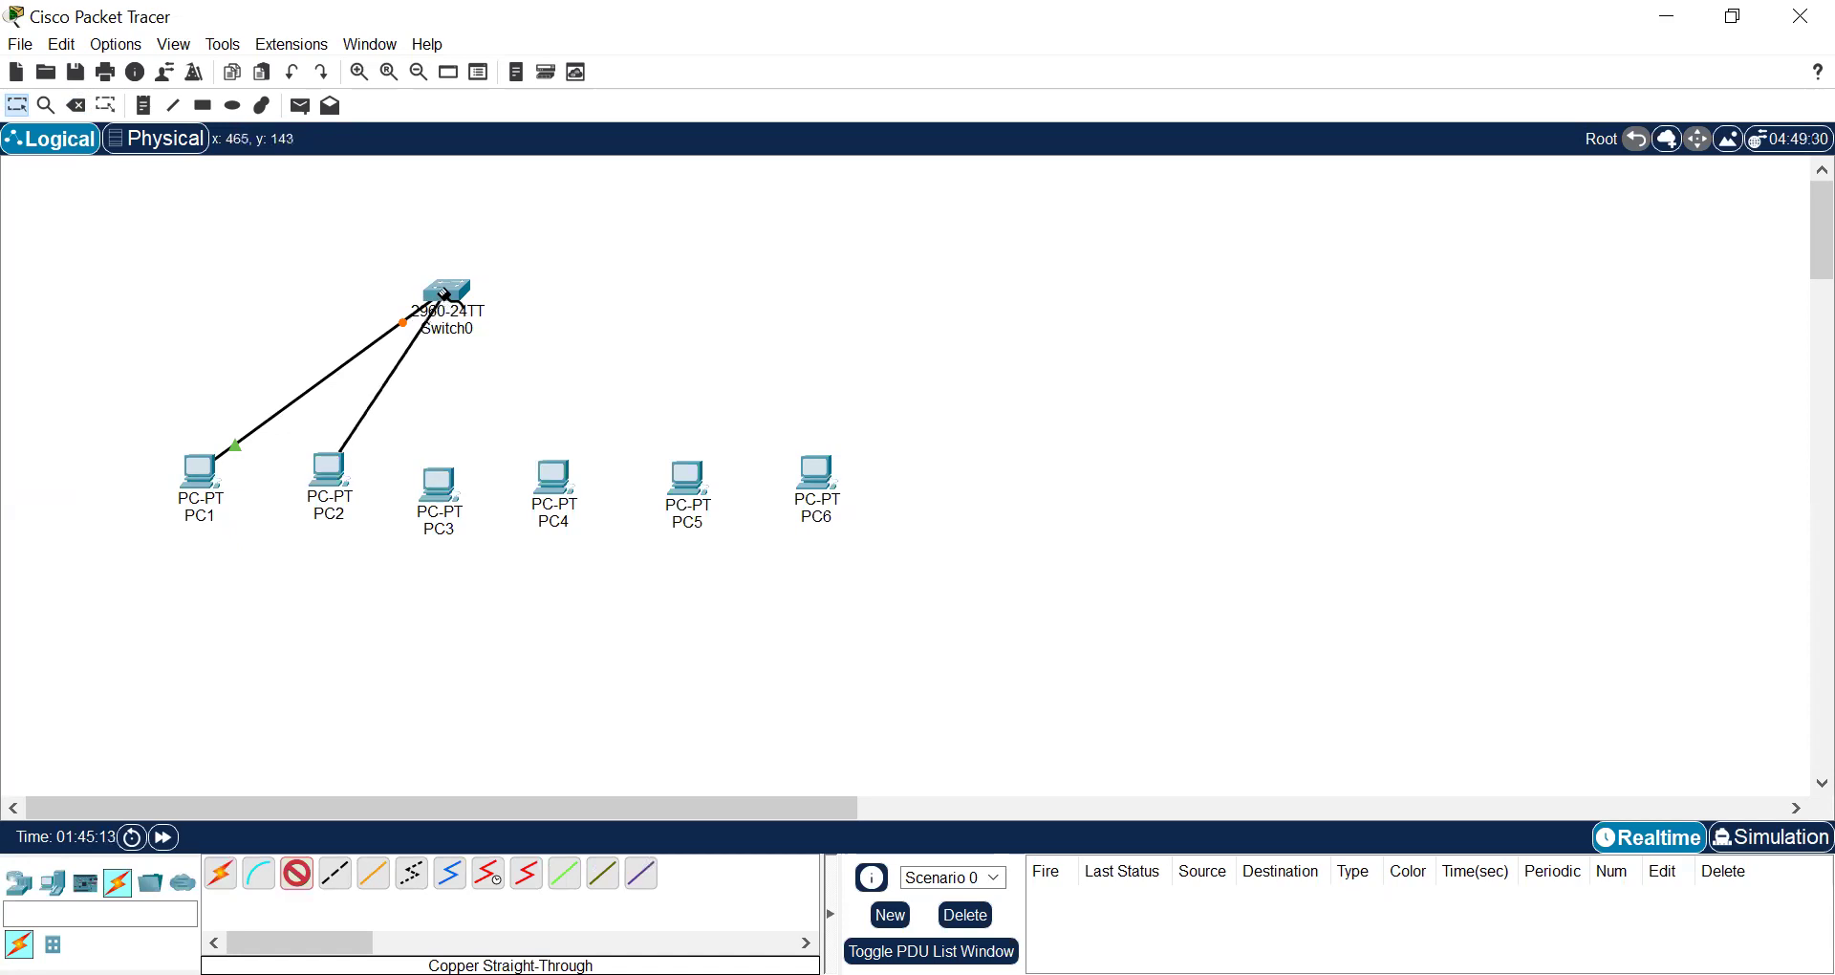
left_click(446, 301)
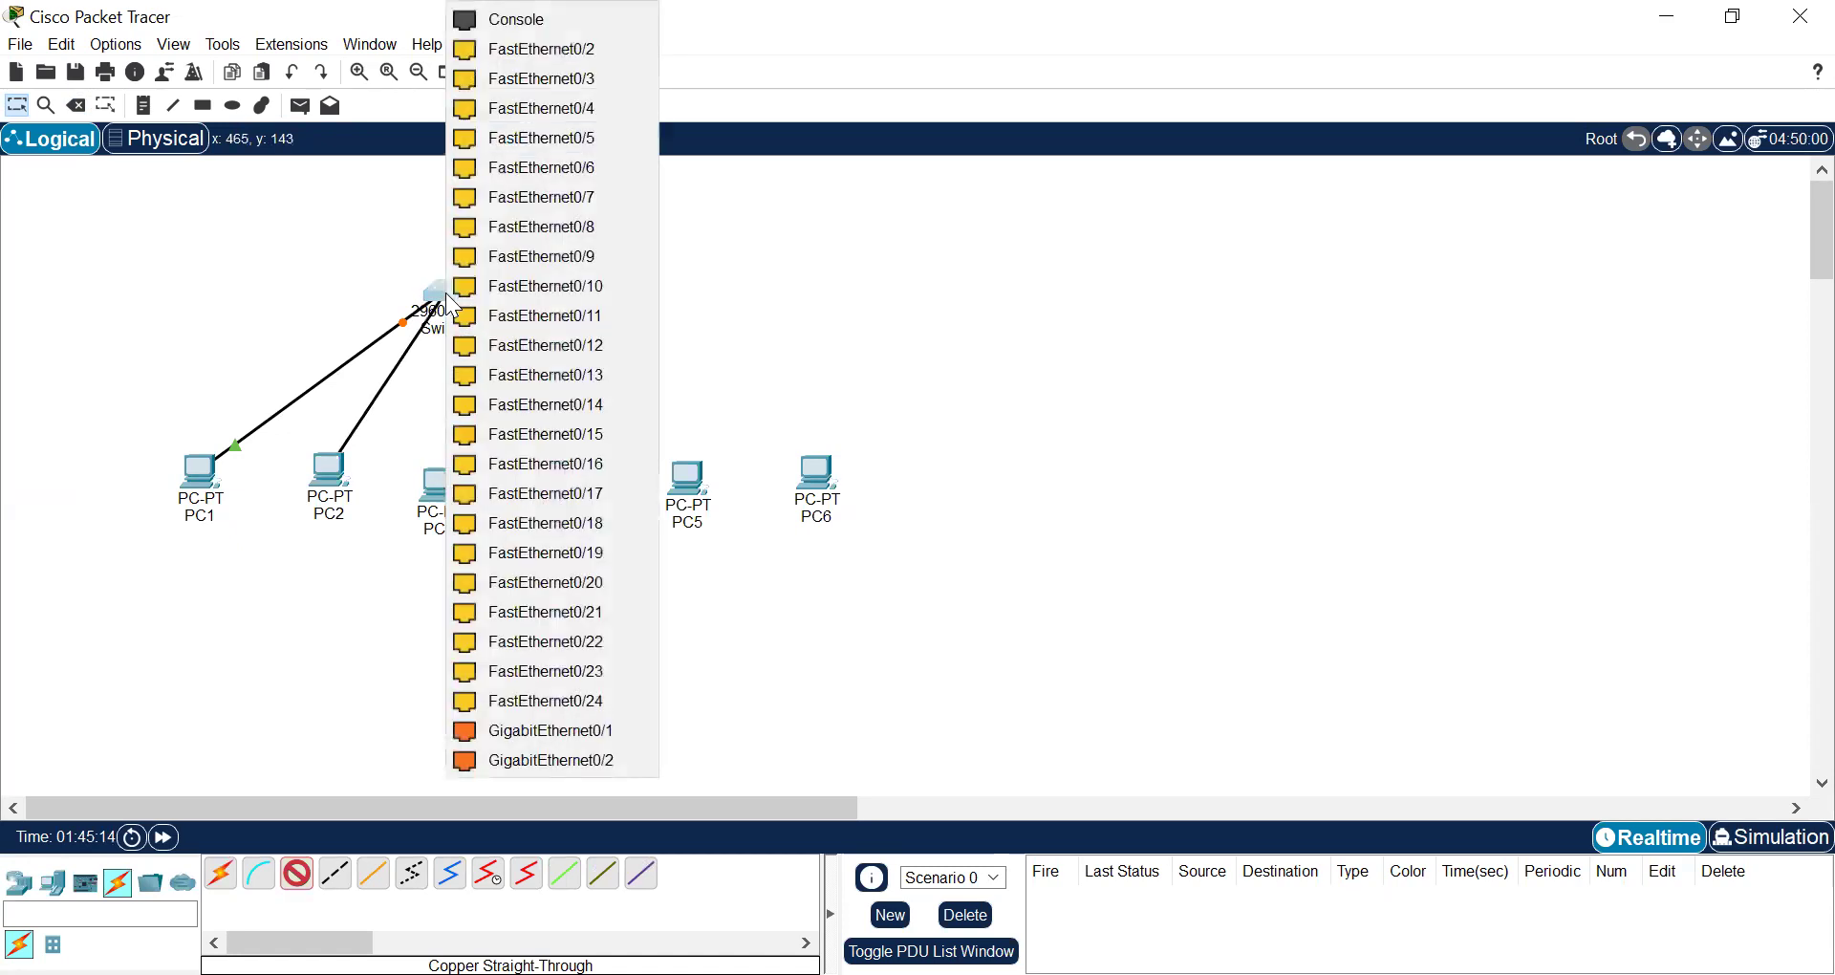
left_click(587, 49)
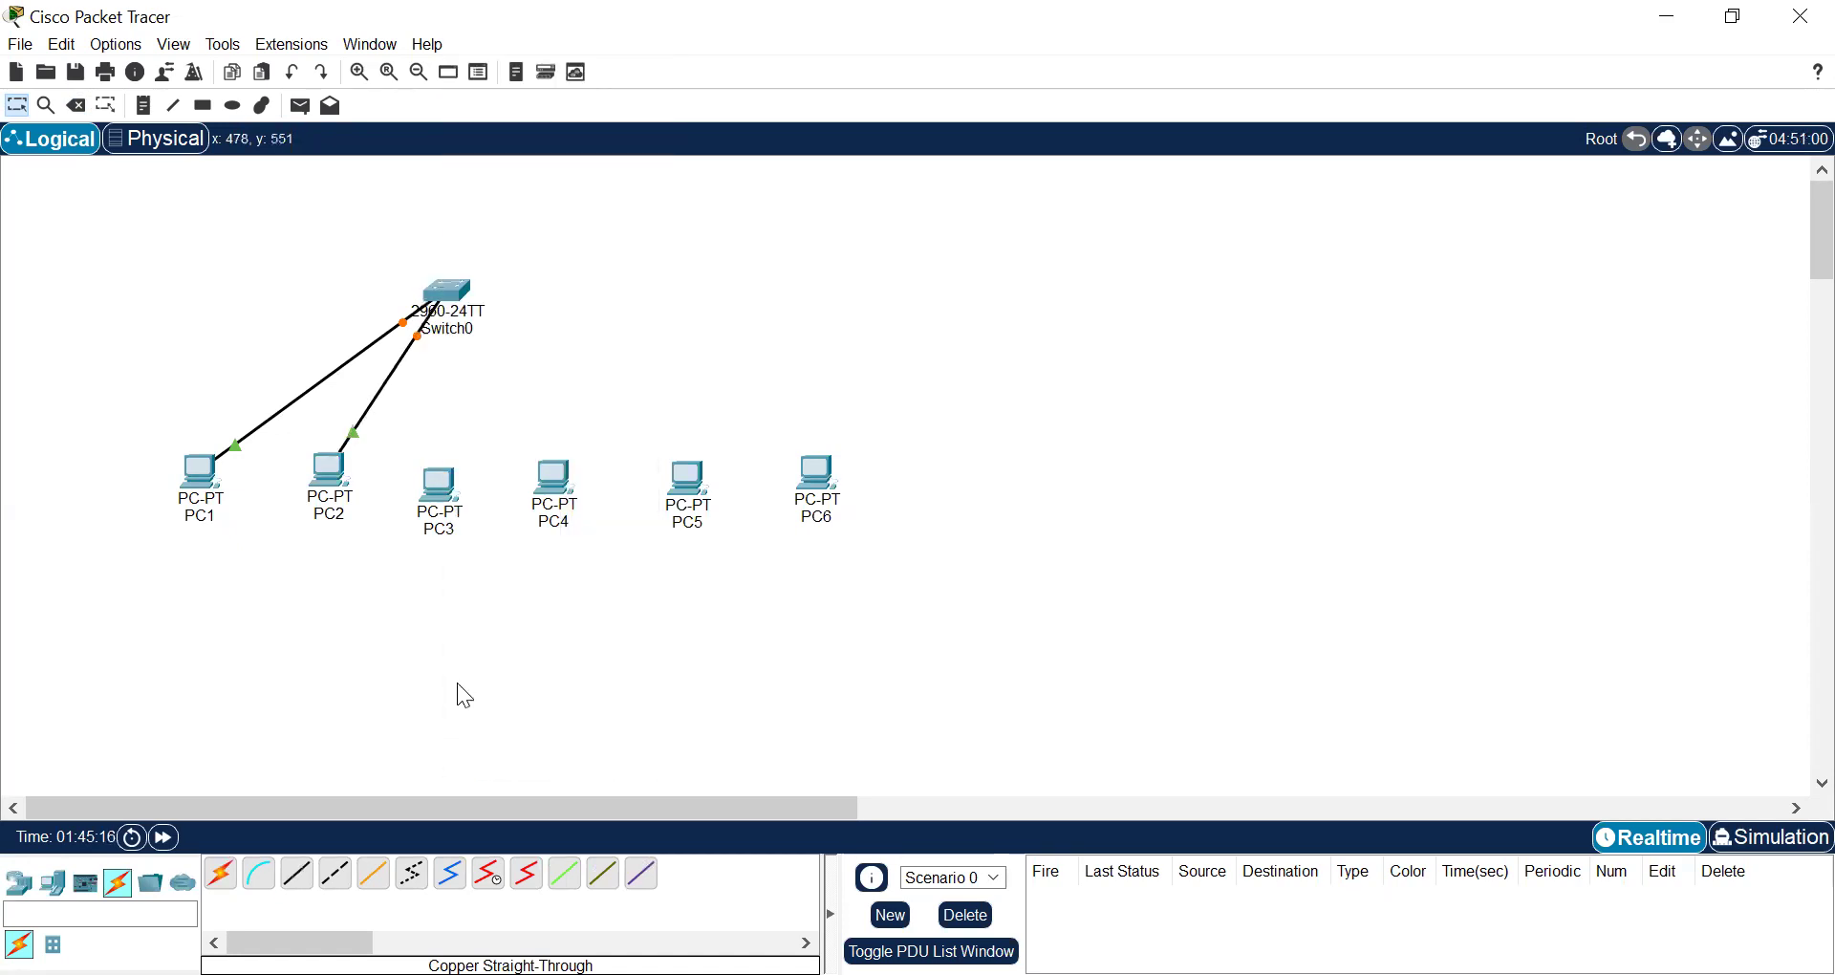
- Cable PC3 and PC4 FastEthernet0 to Switch0 FastEthernet0/3 and 0/4
left_click(297, 872)
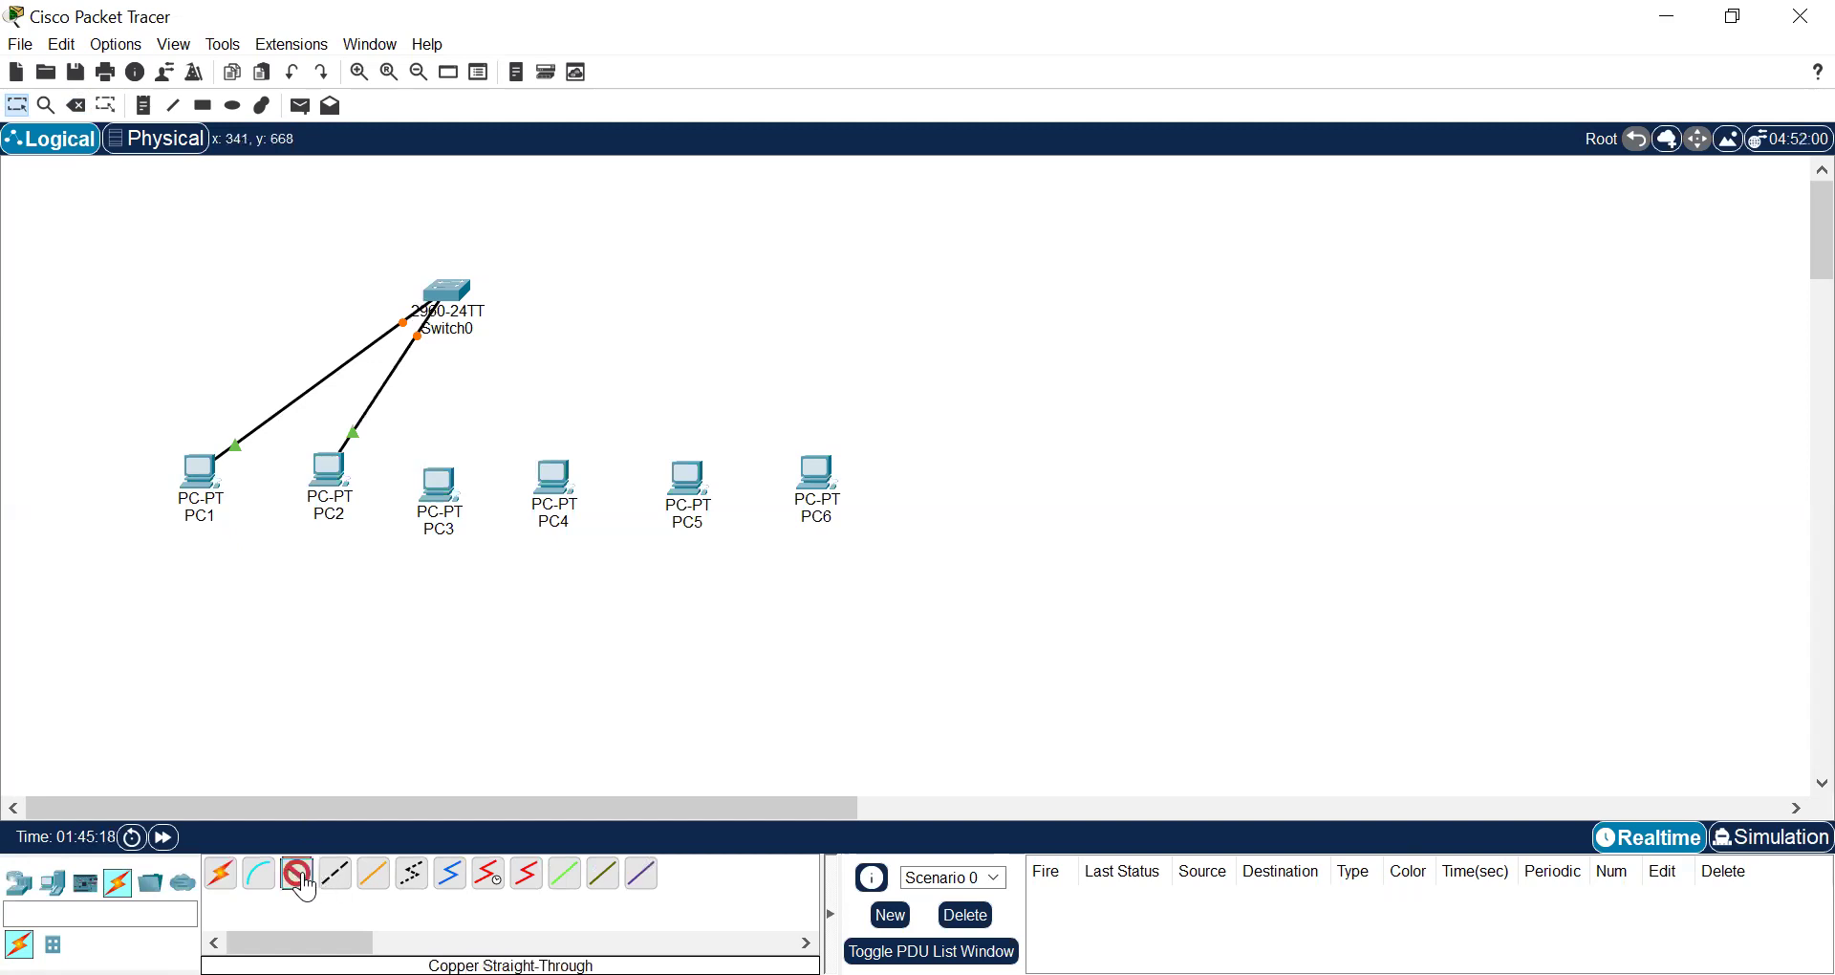
left_click(444, 477)
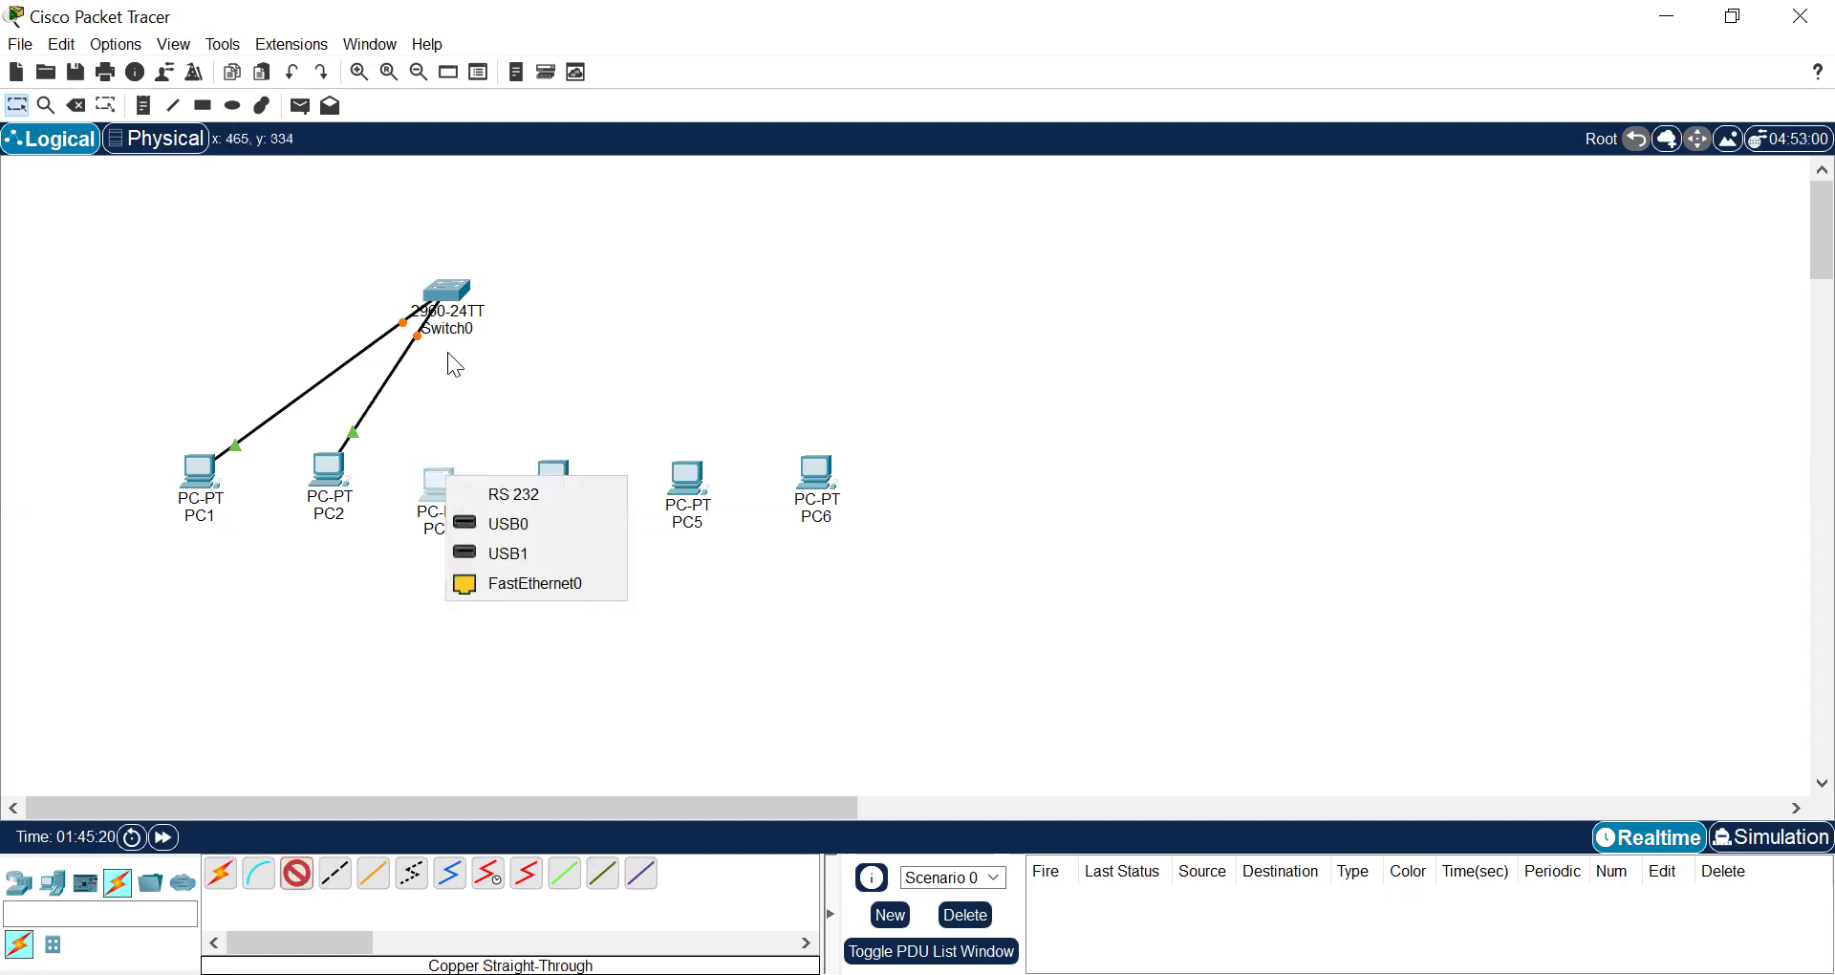
left_click(523, 584)
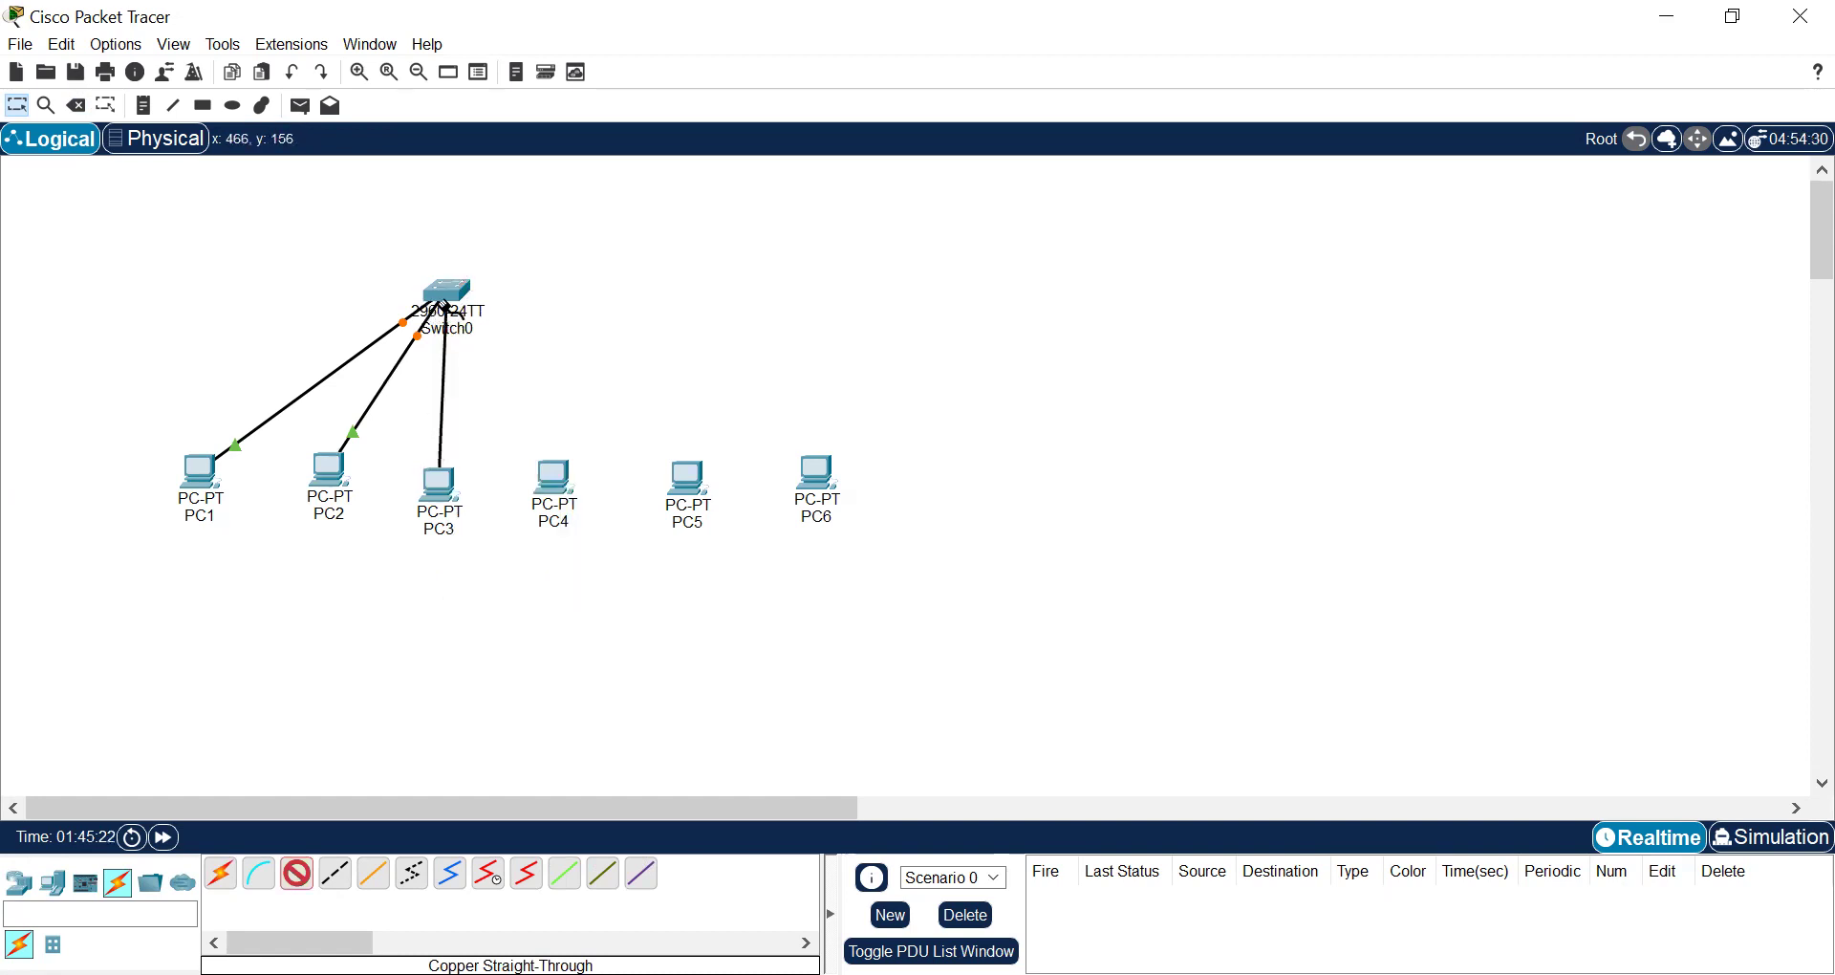
left_click(446, 300)
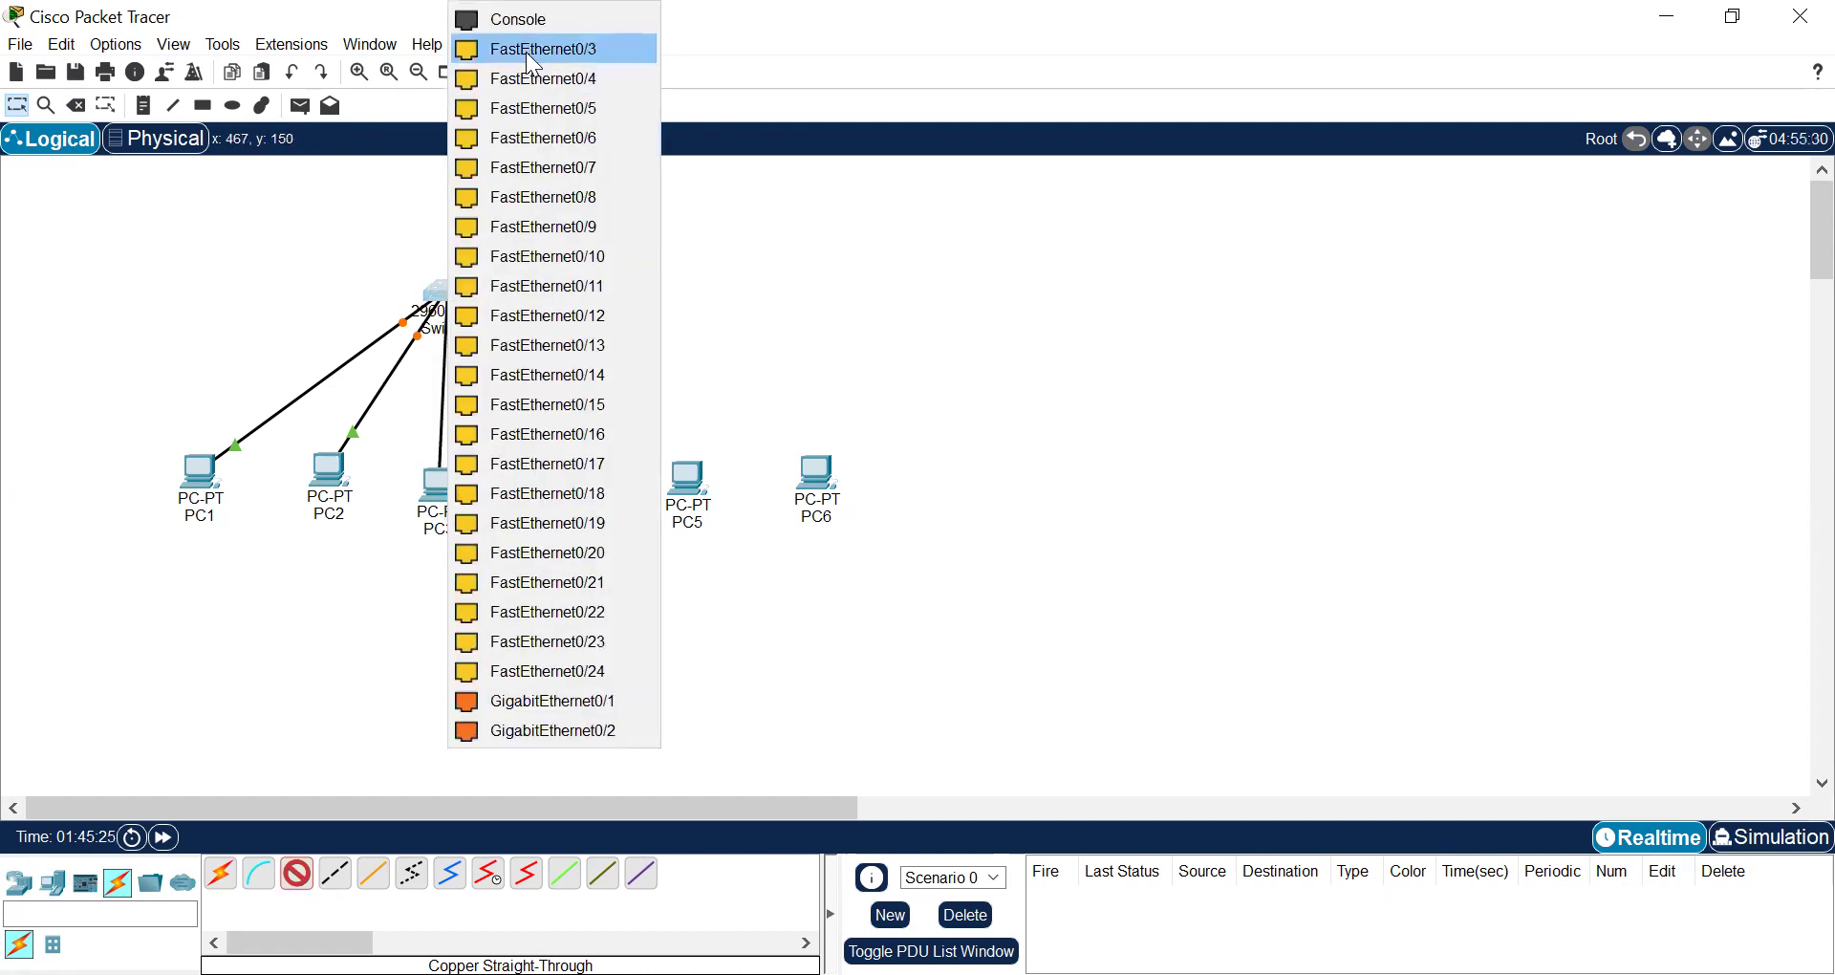
left_click(527, 53)
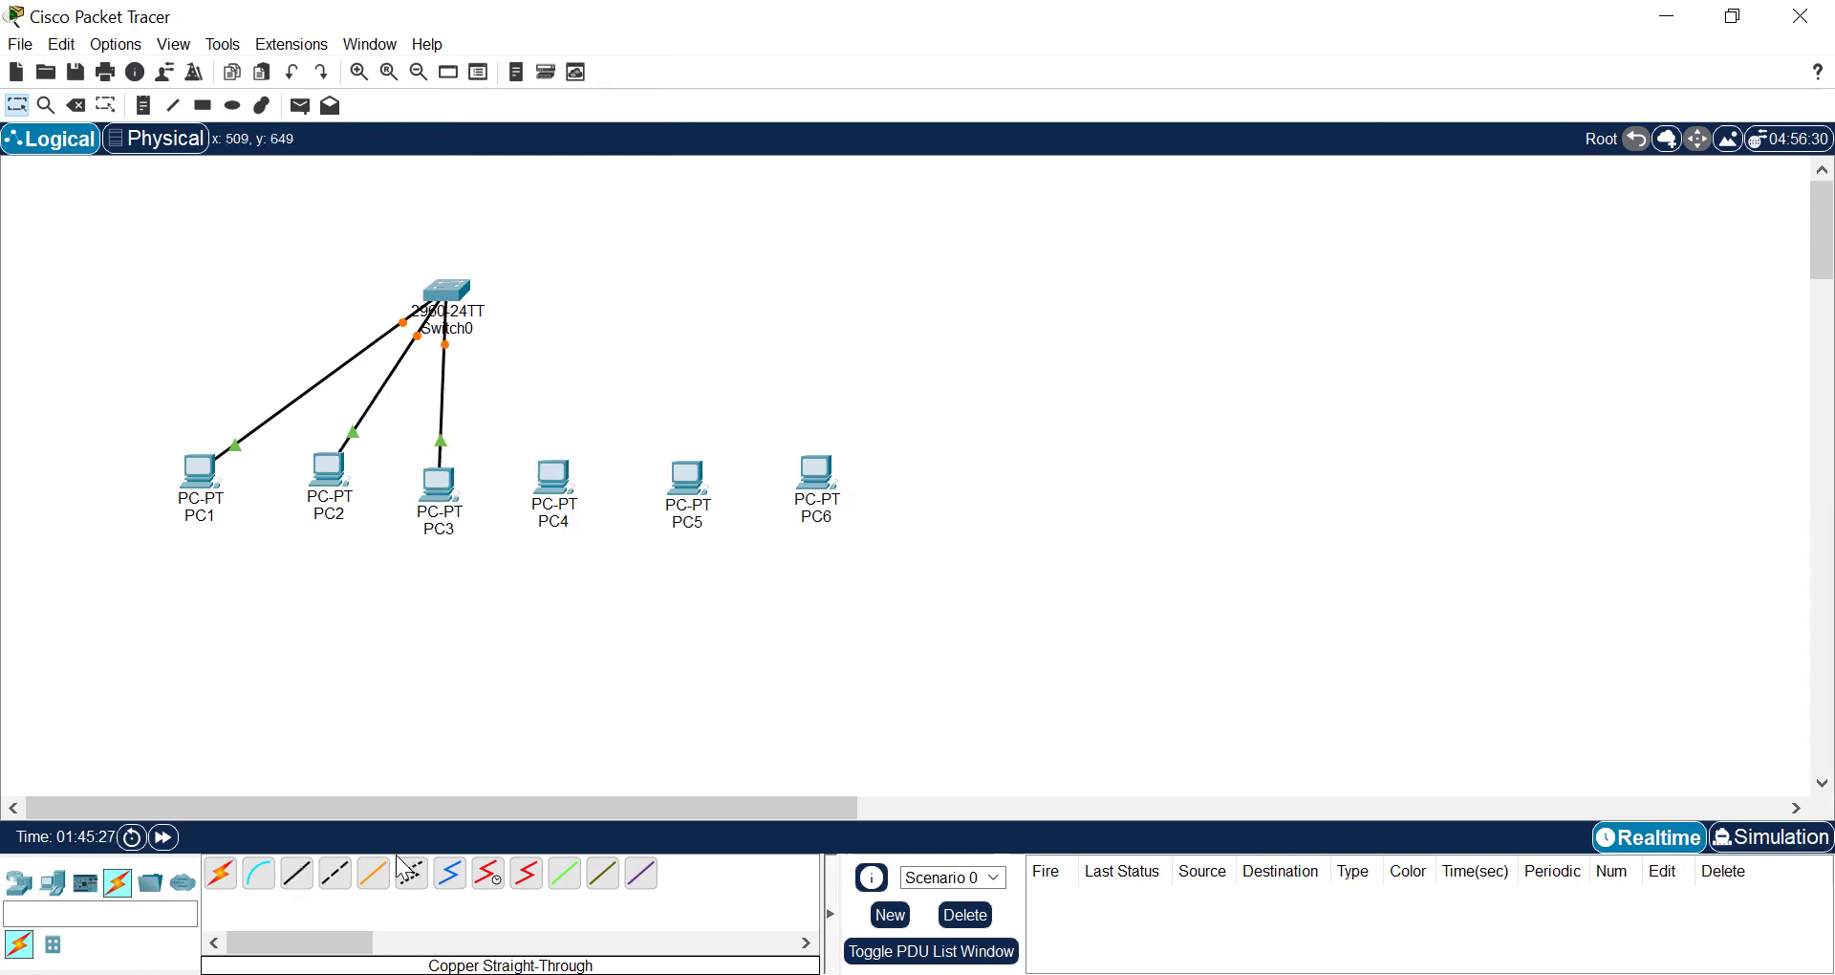
left_click(296, 878)
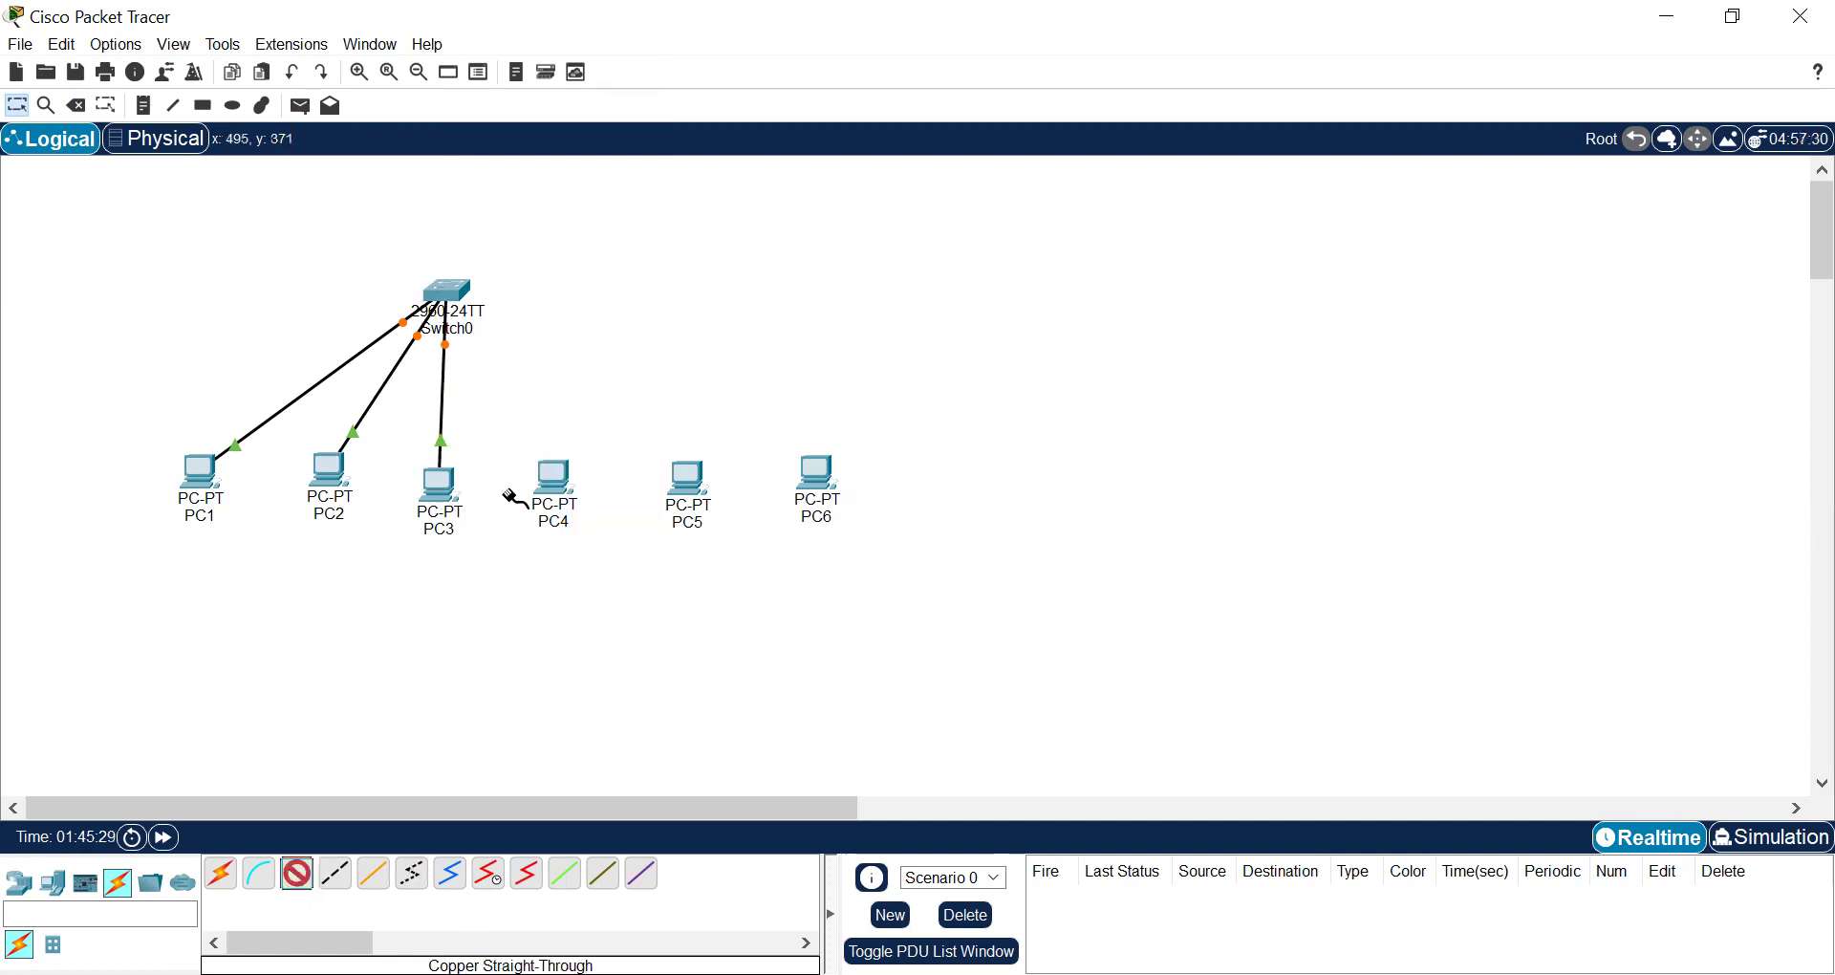
left_click(552, 470)
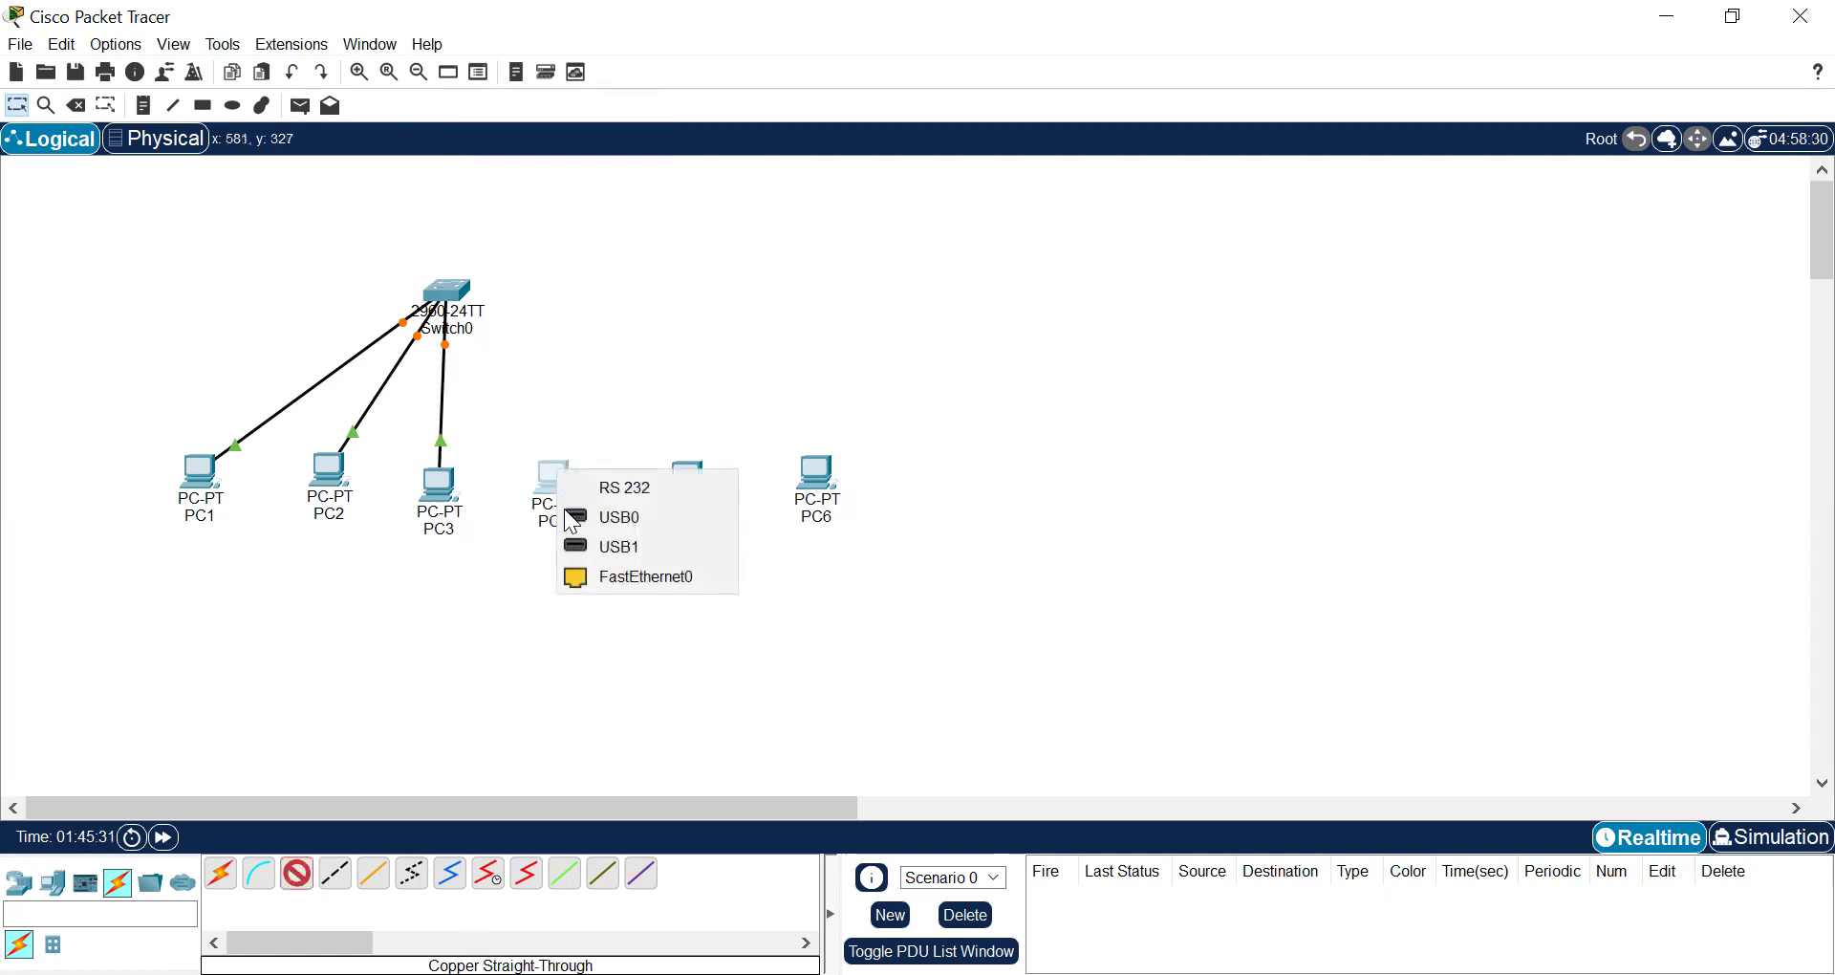
left_click(623, 573)
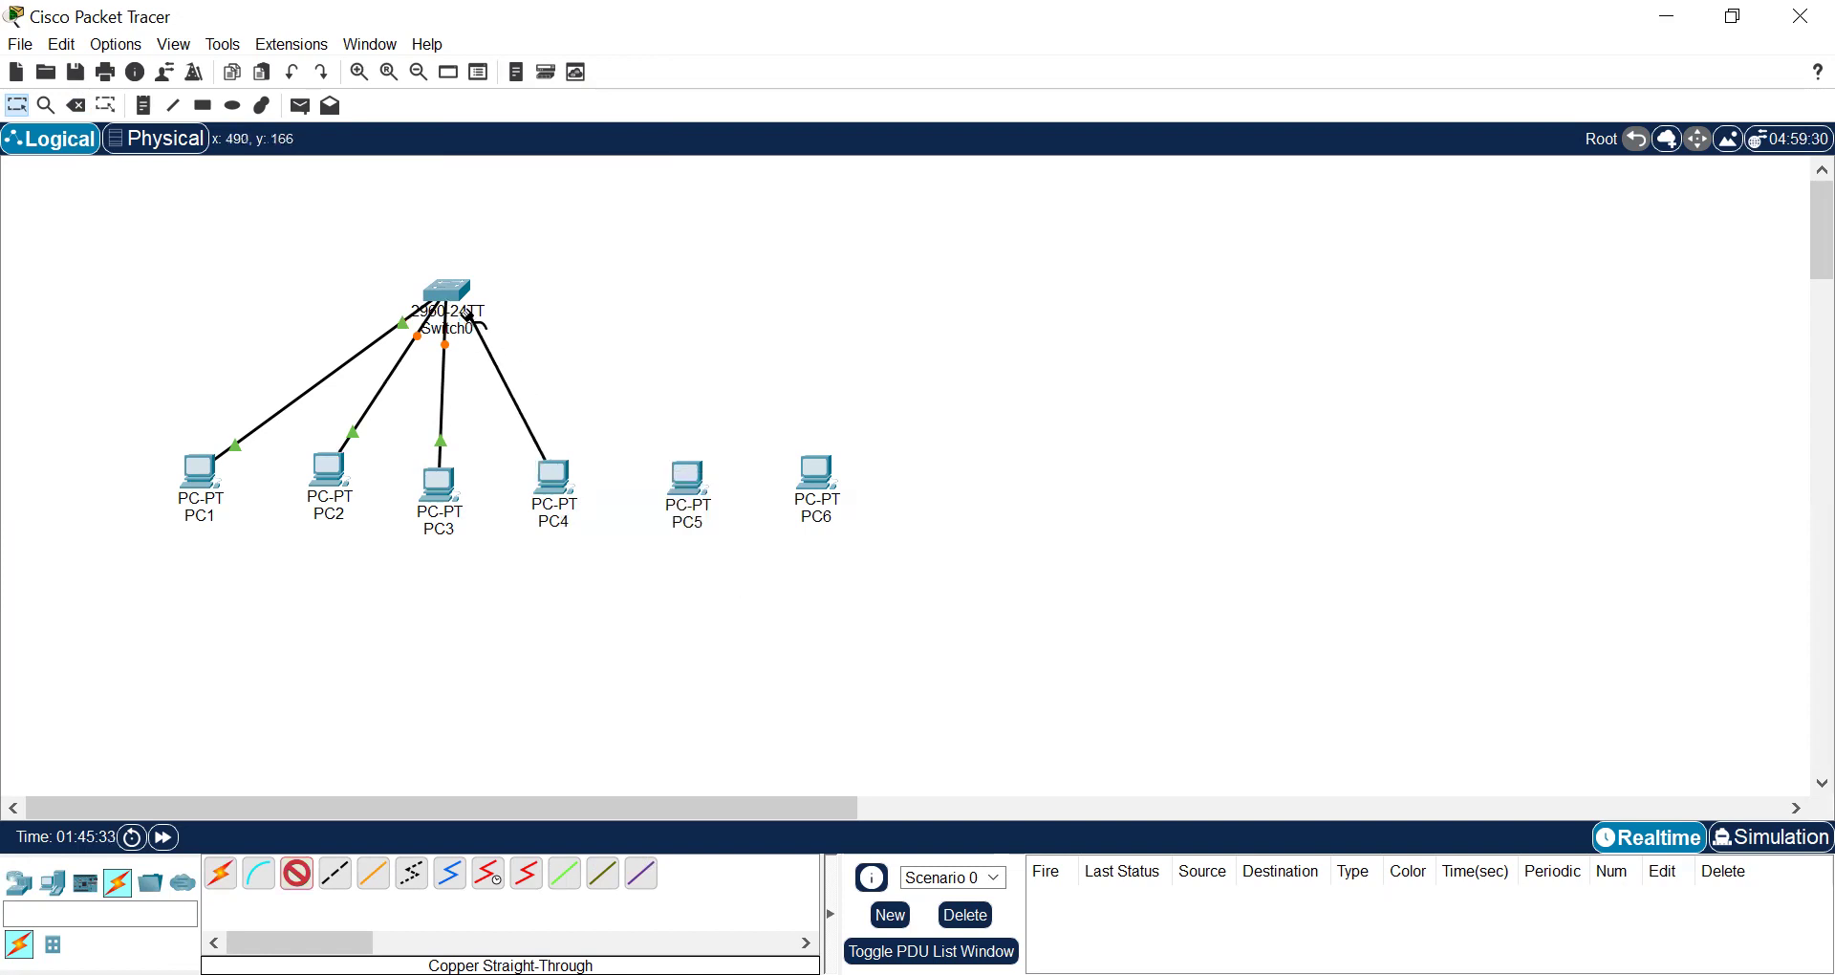
left_click(461, 295)
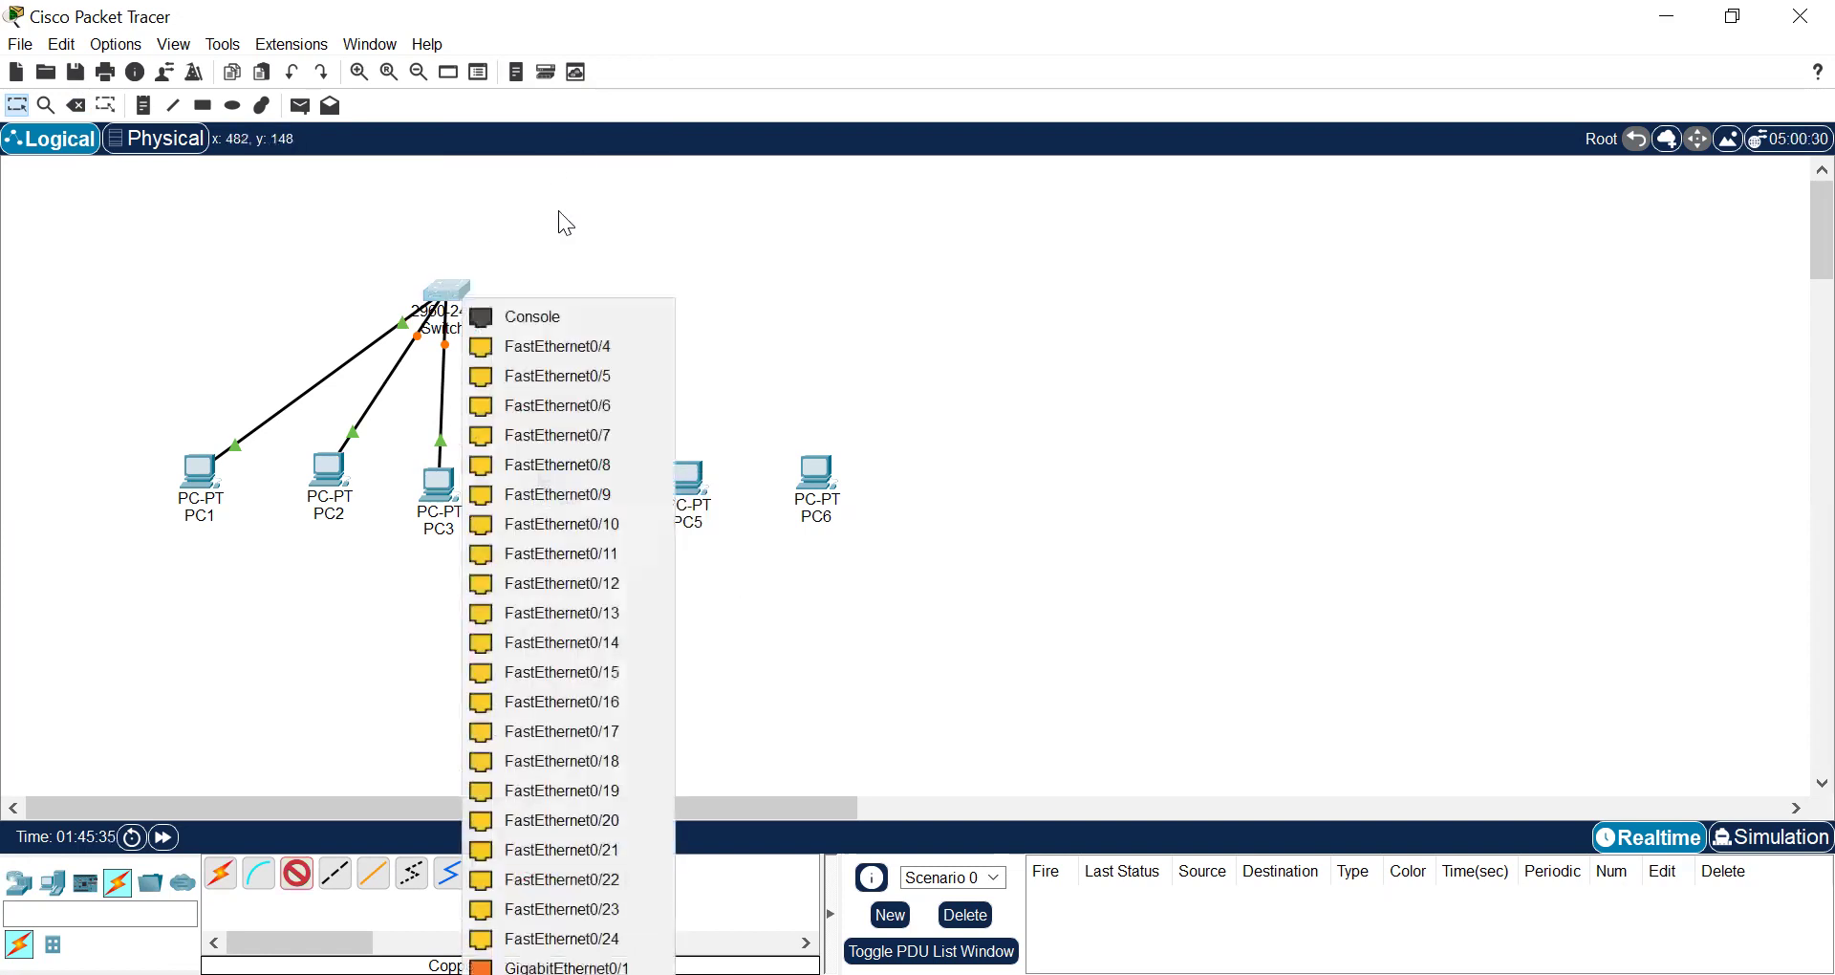
left_click(569, 348)
- Cable PC5 and PC6 FastEthernet0 to Switch0 FastEthernet0/5 and 0/6
left_click(297, 887)
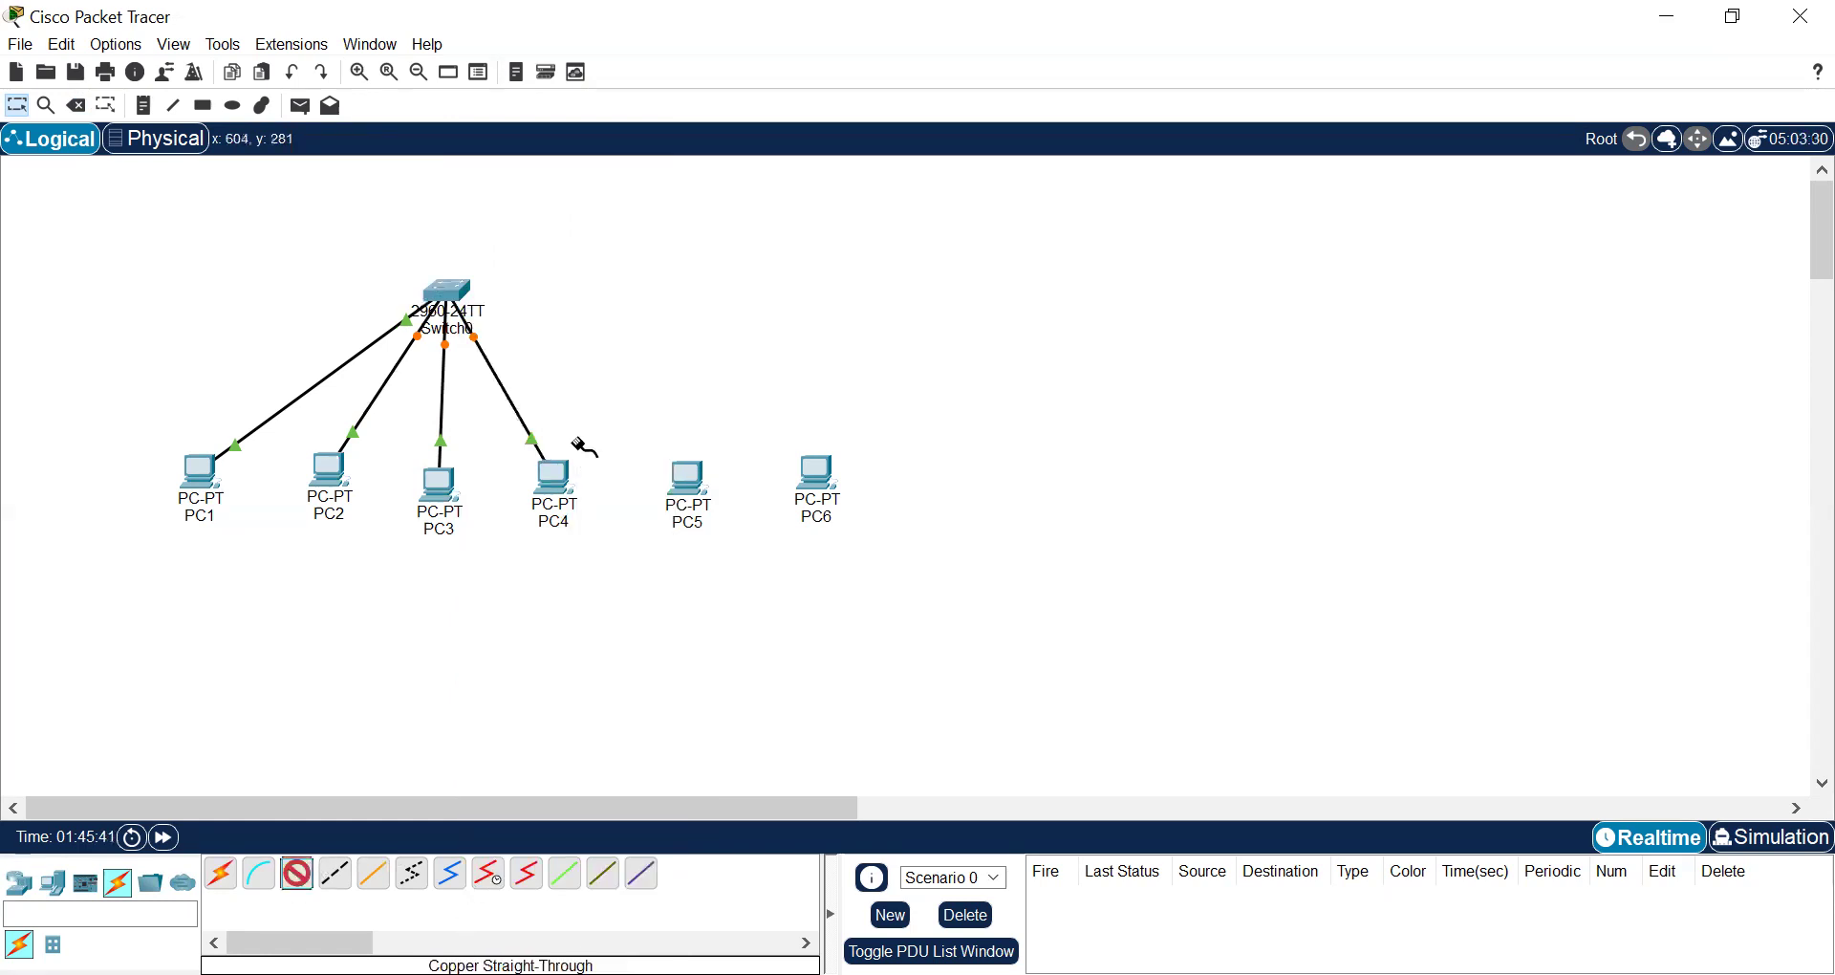
left_click(697, 474)
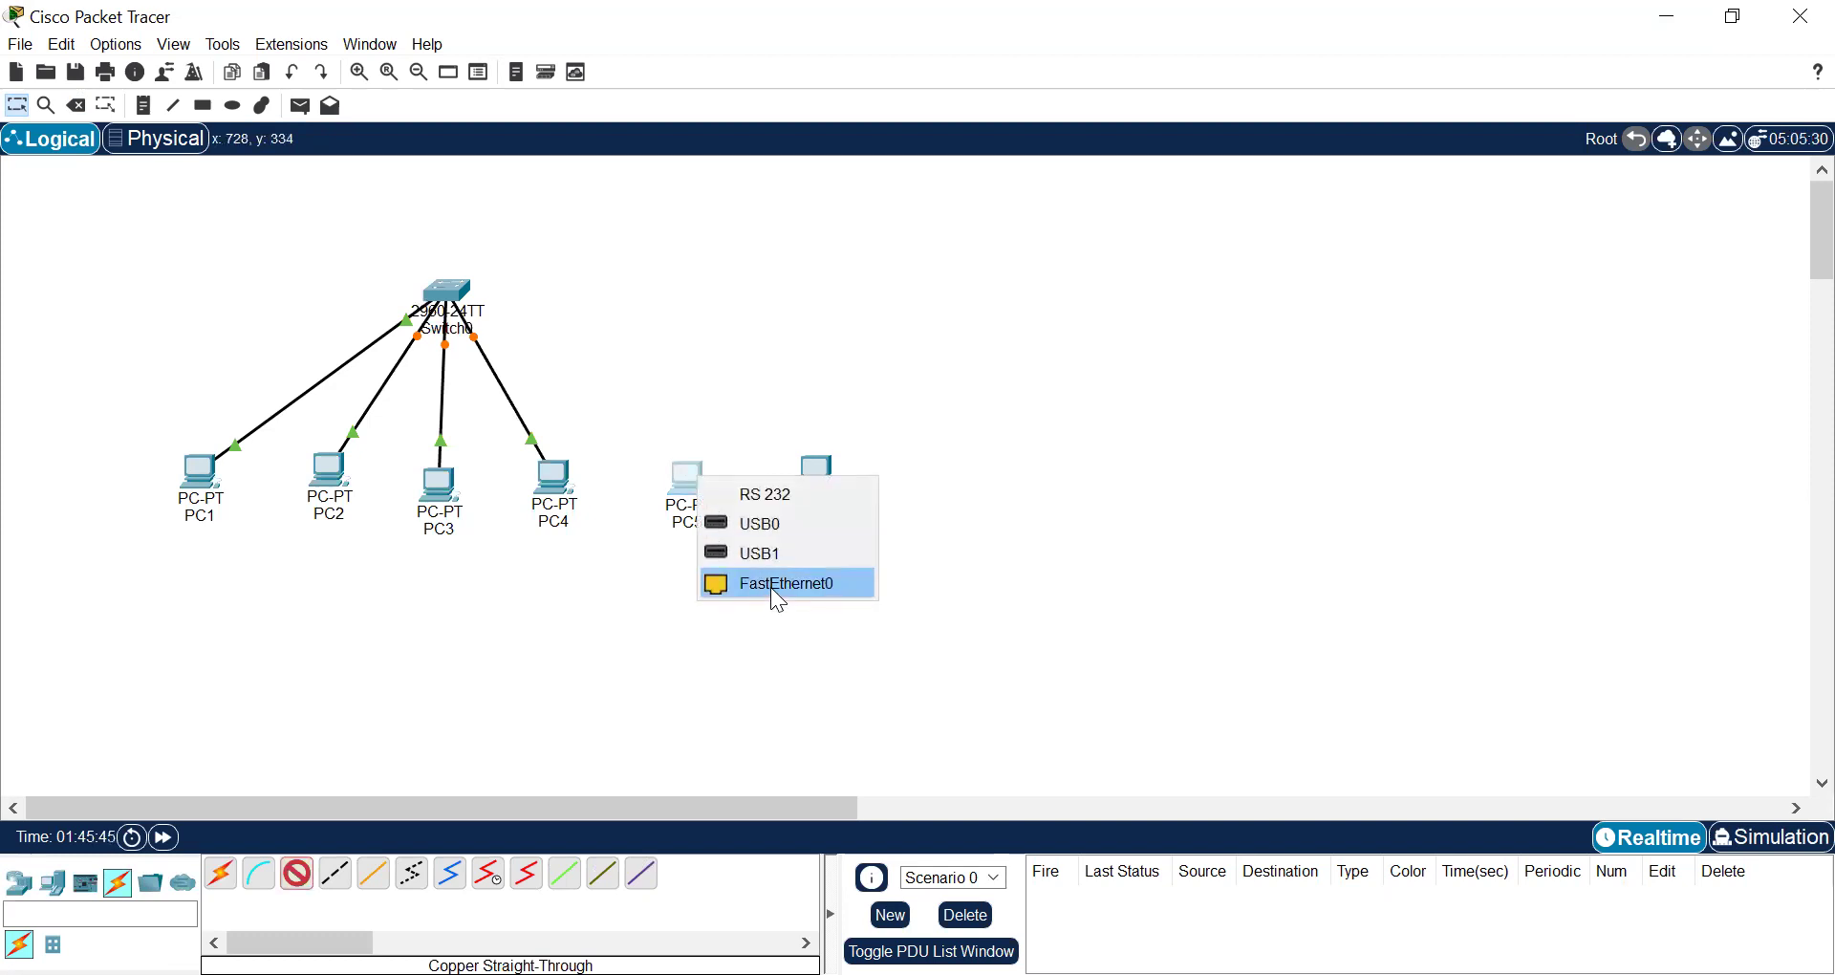
left_click(771, 589)
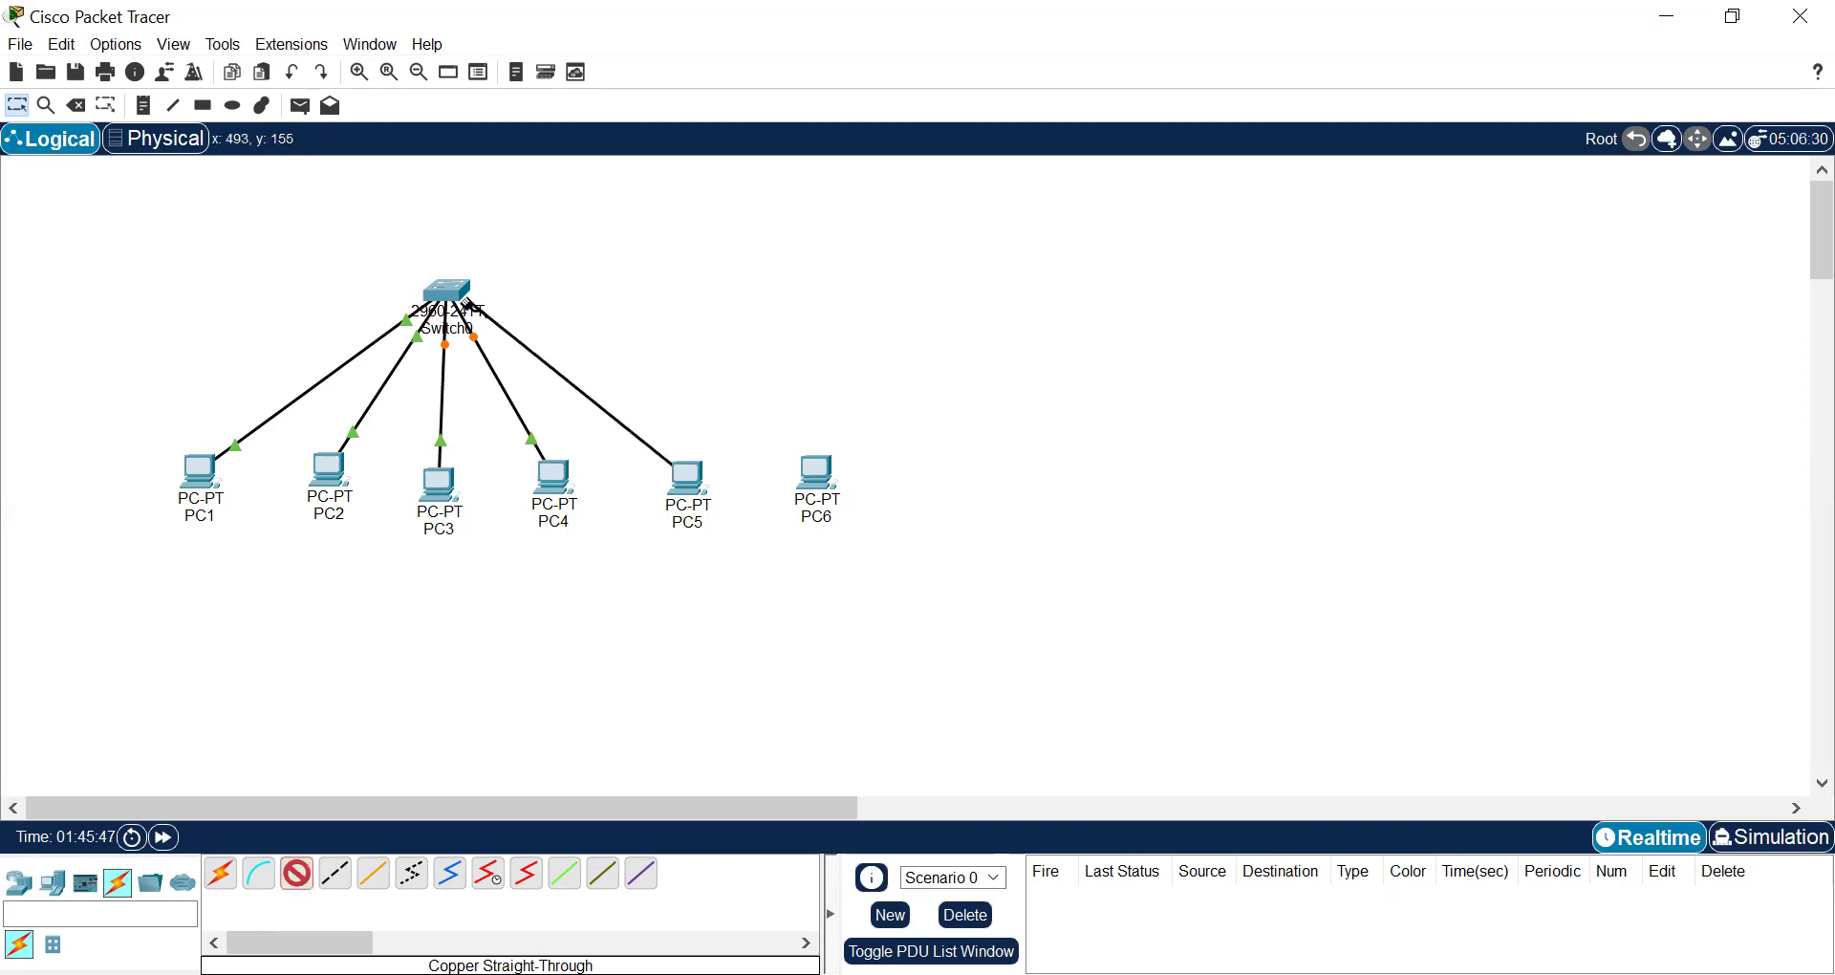
left_click(465, 298)
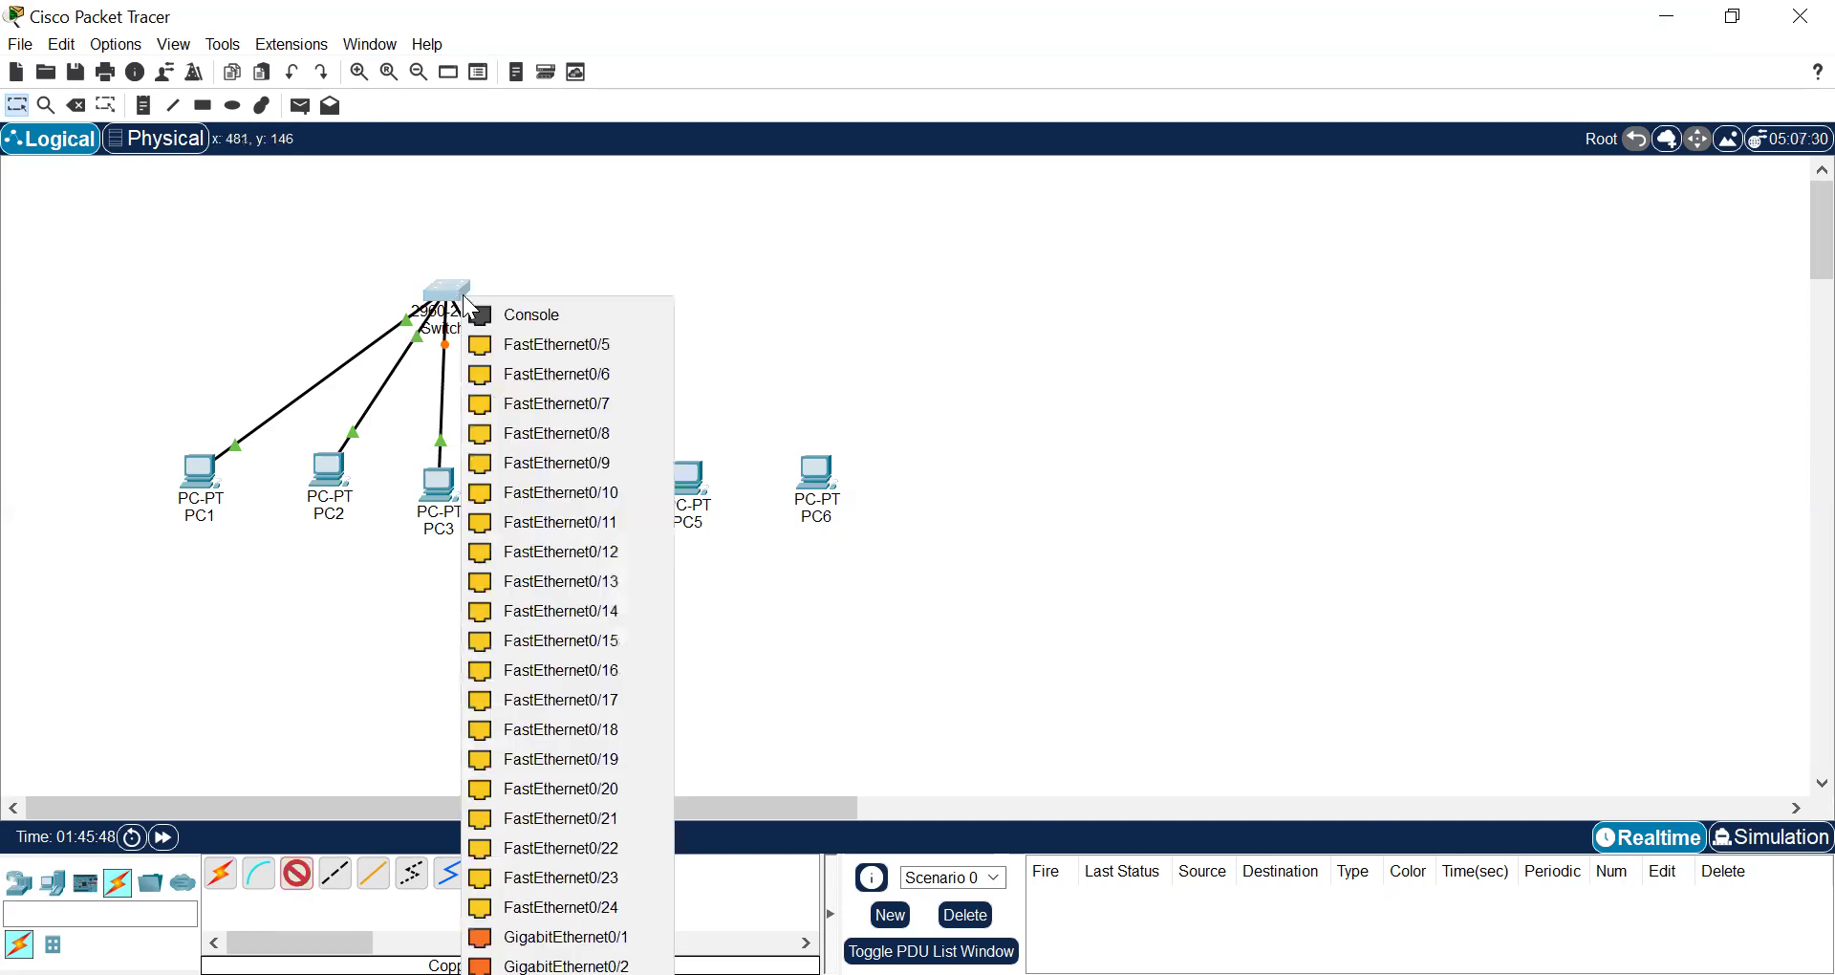
left_click(563, 344)
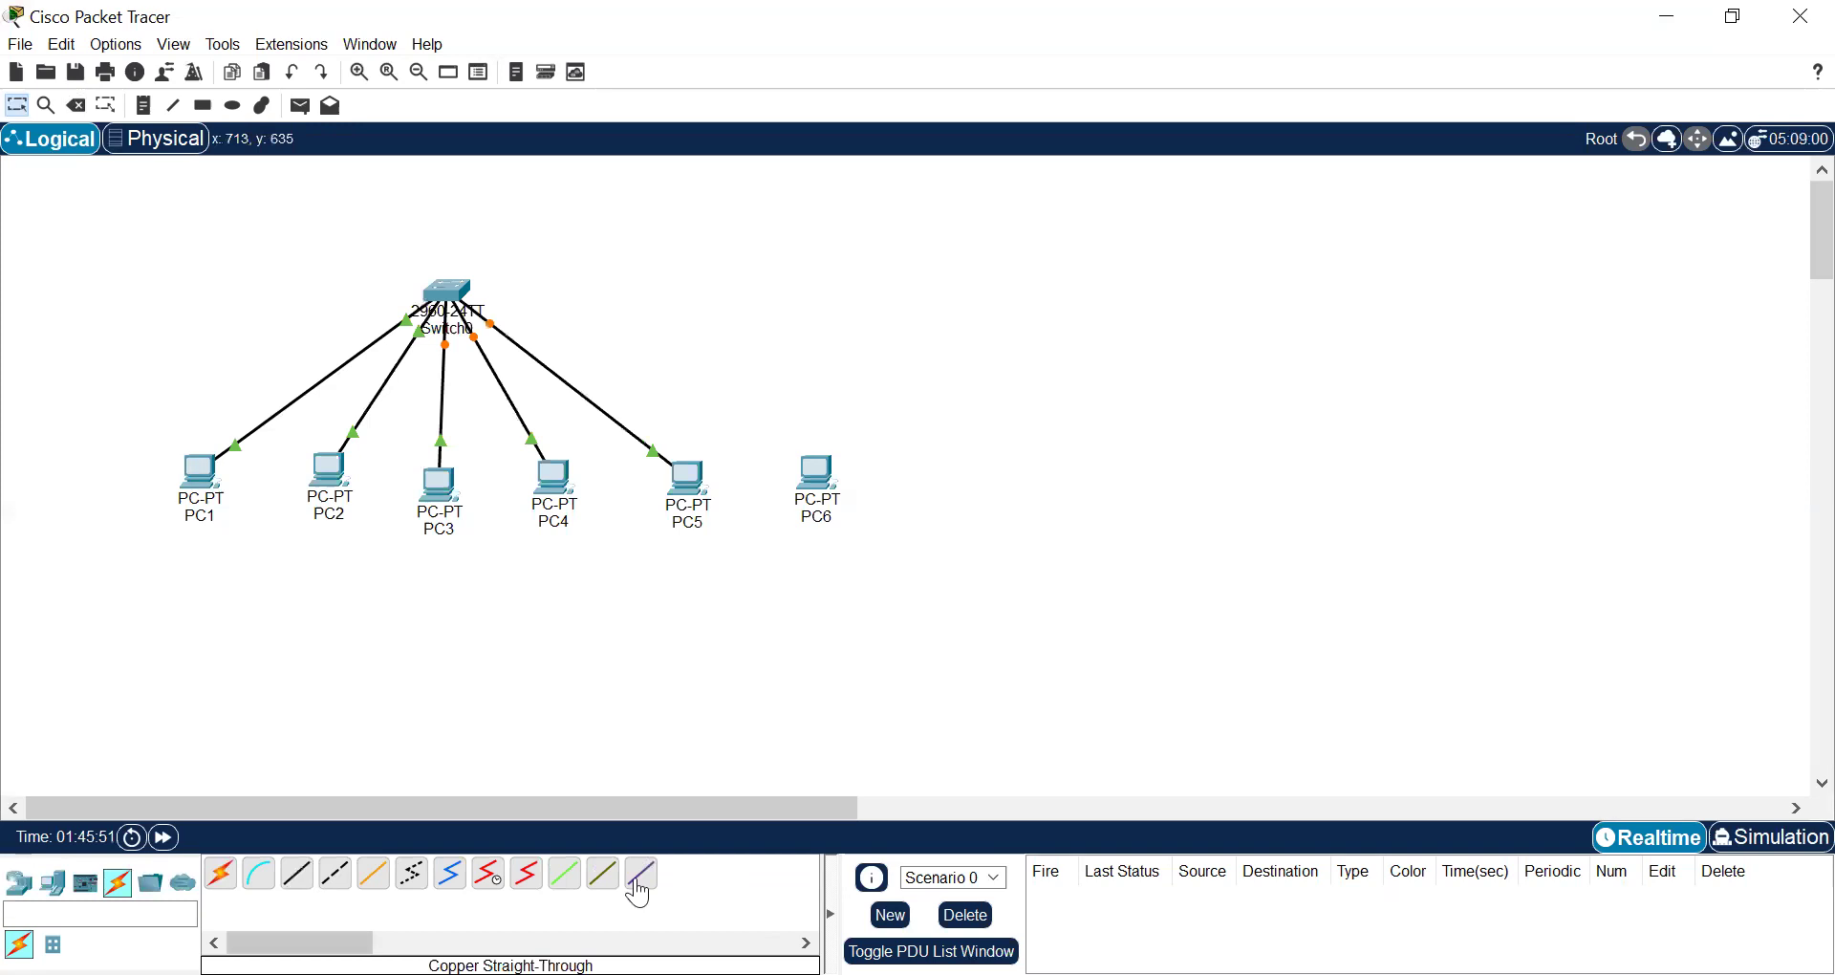
left_click(298, 875)
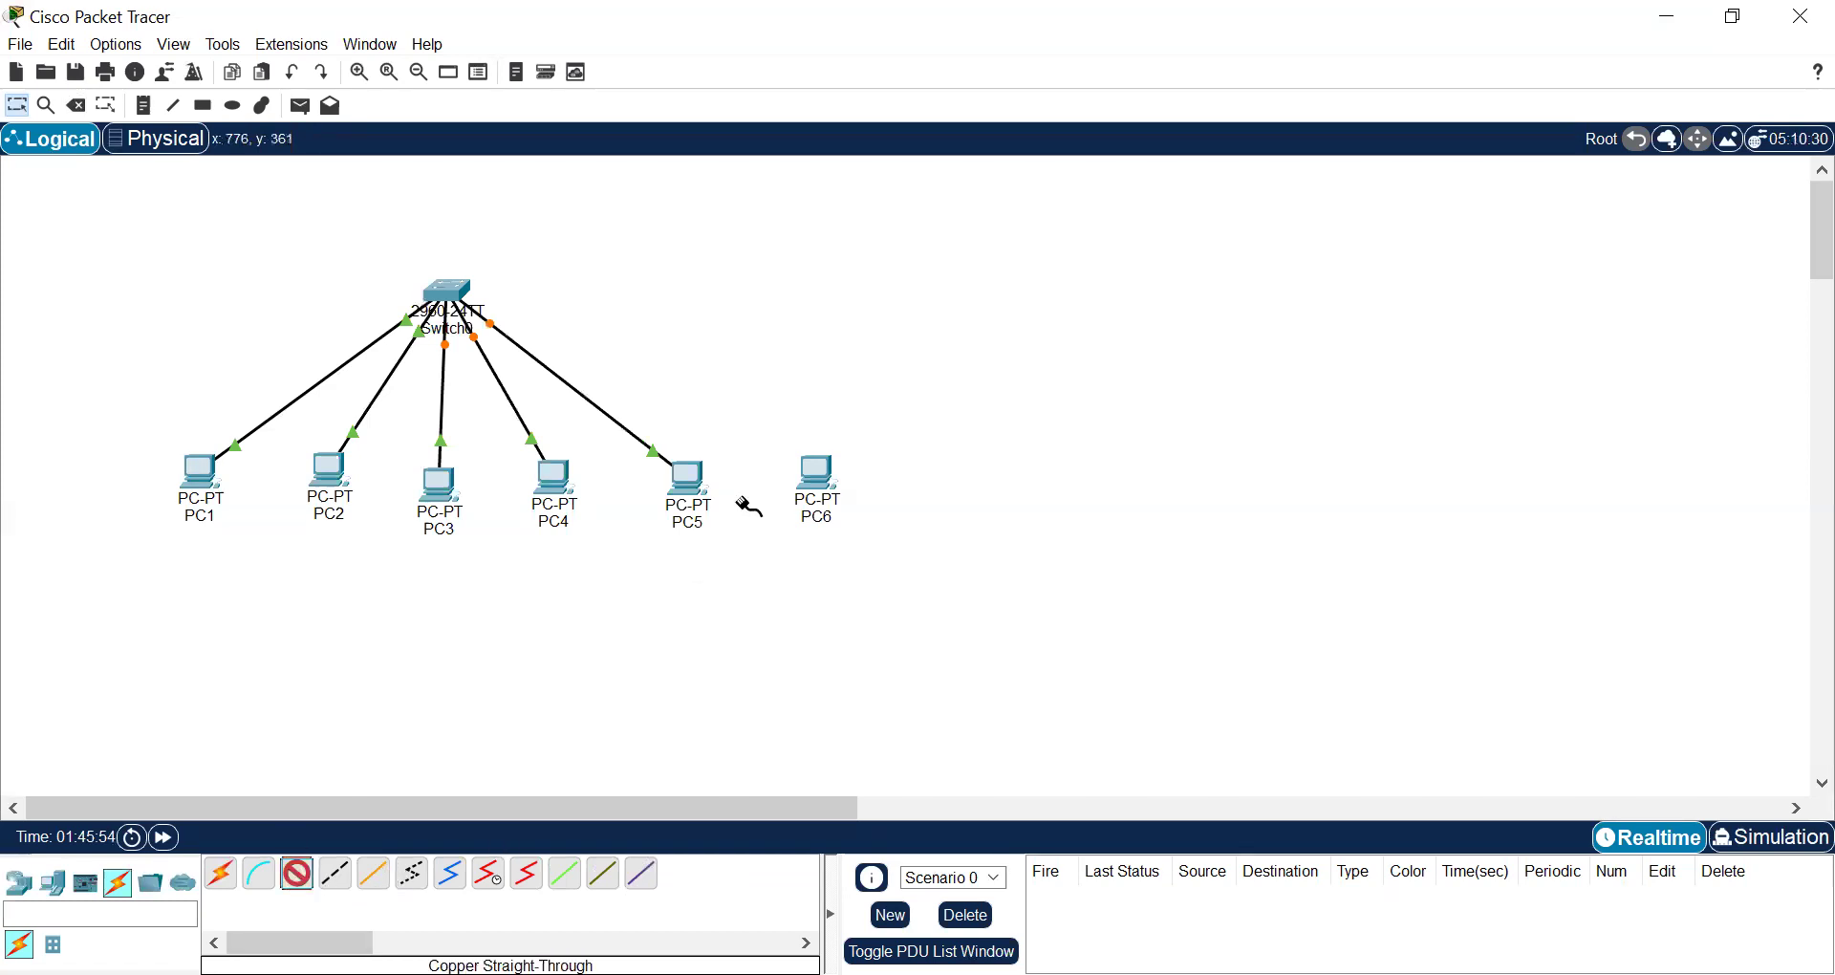
left_click(824, 465)
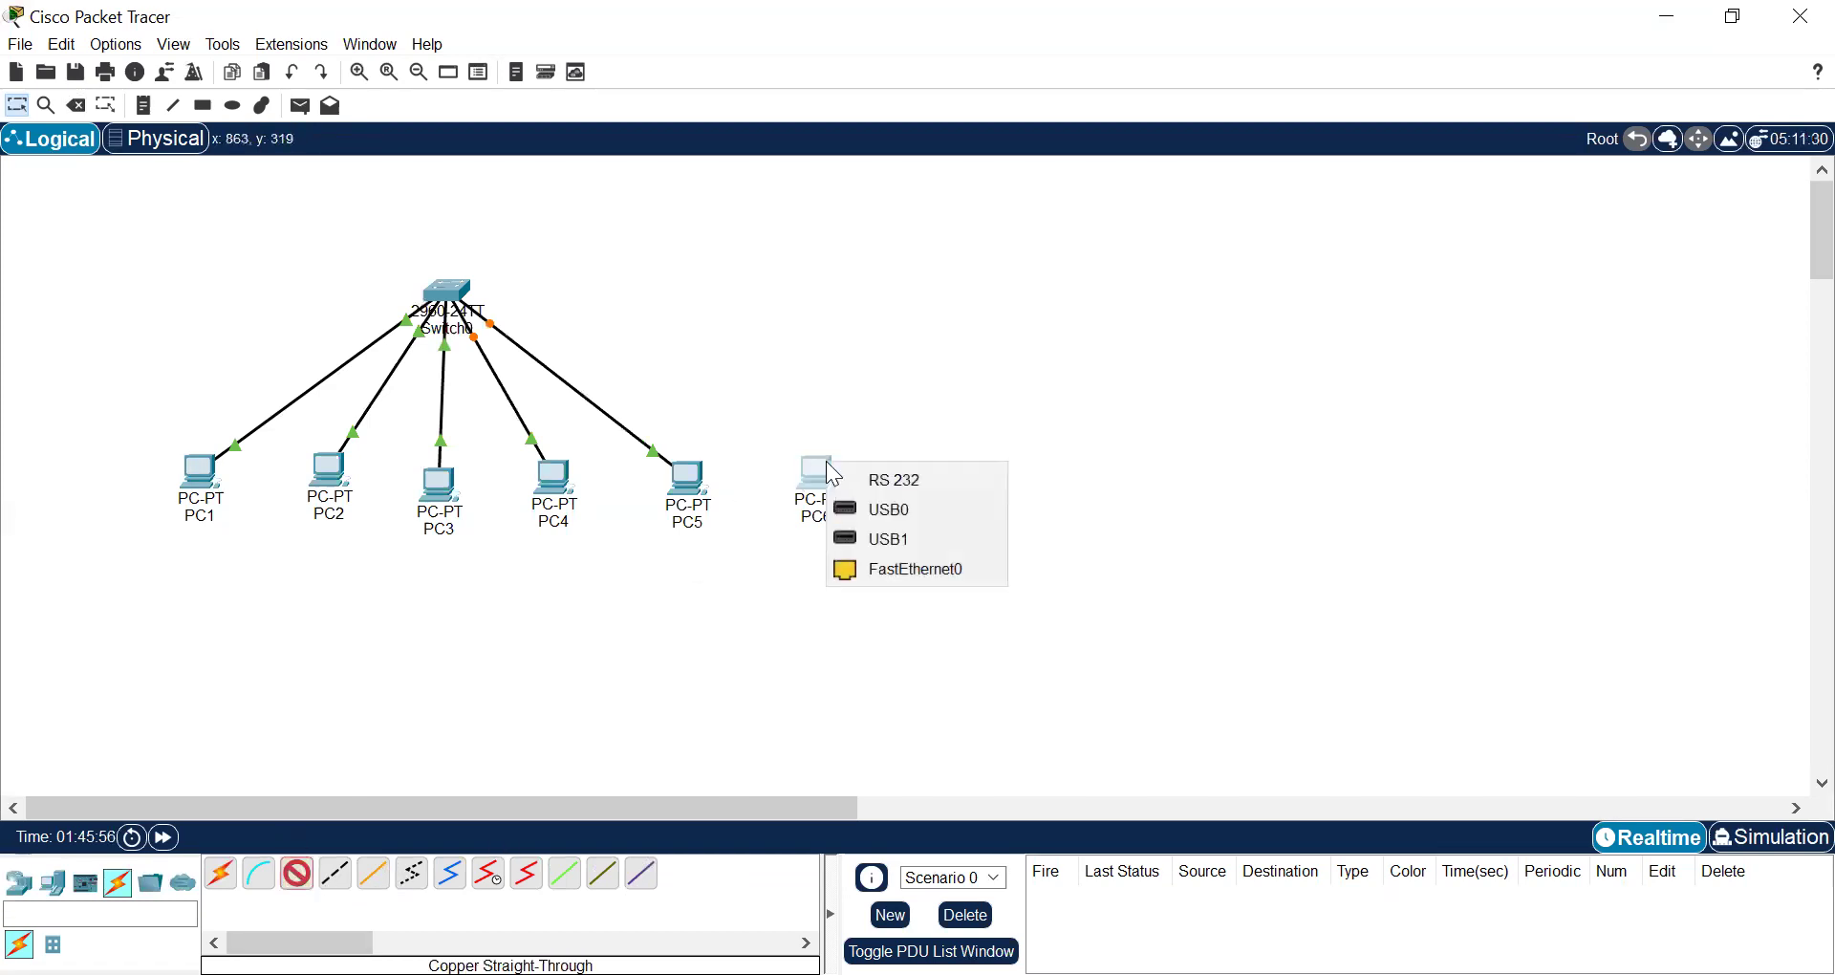
left_click(898, 572)
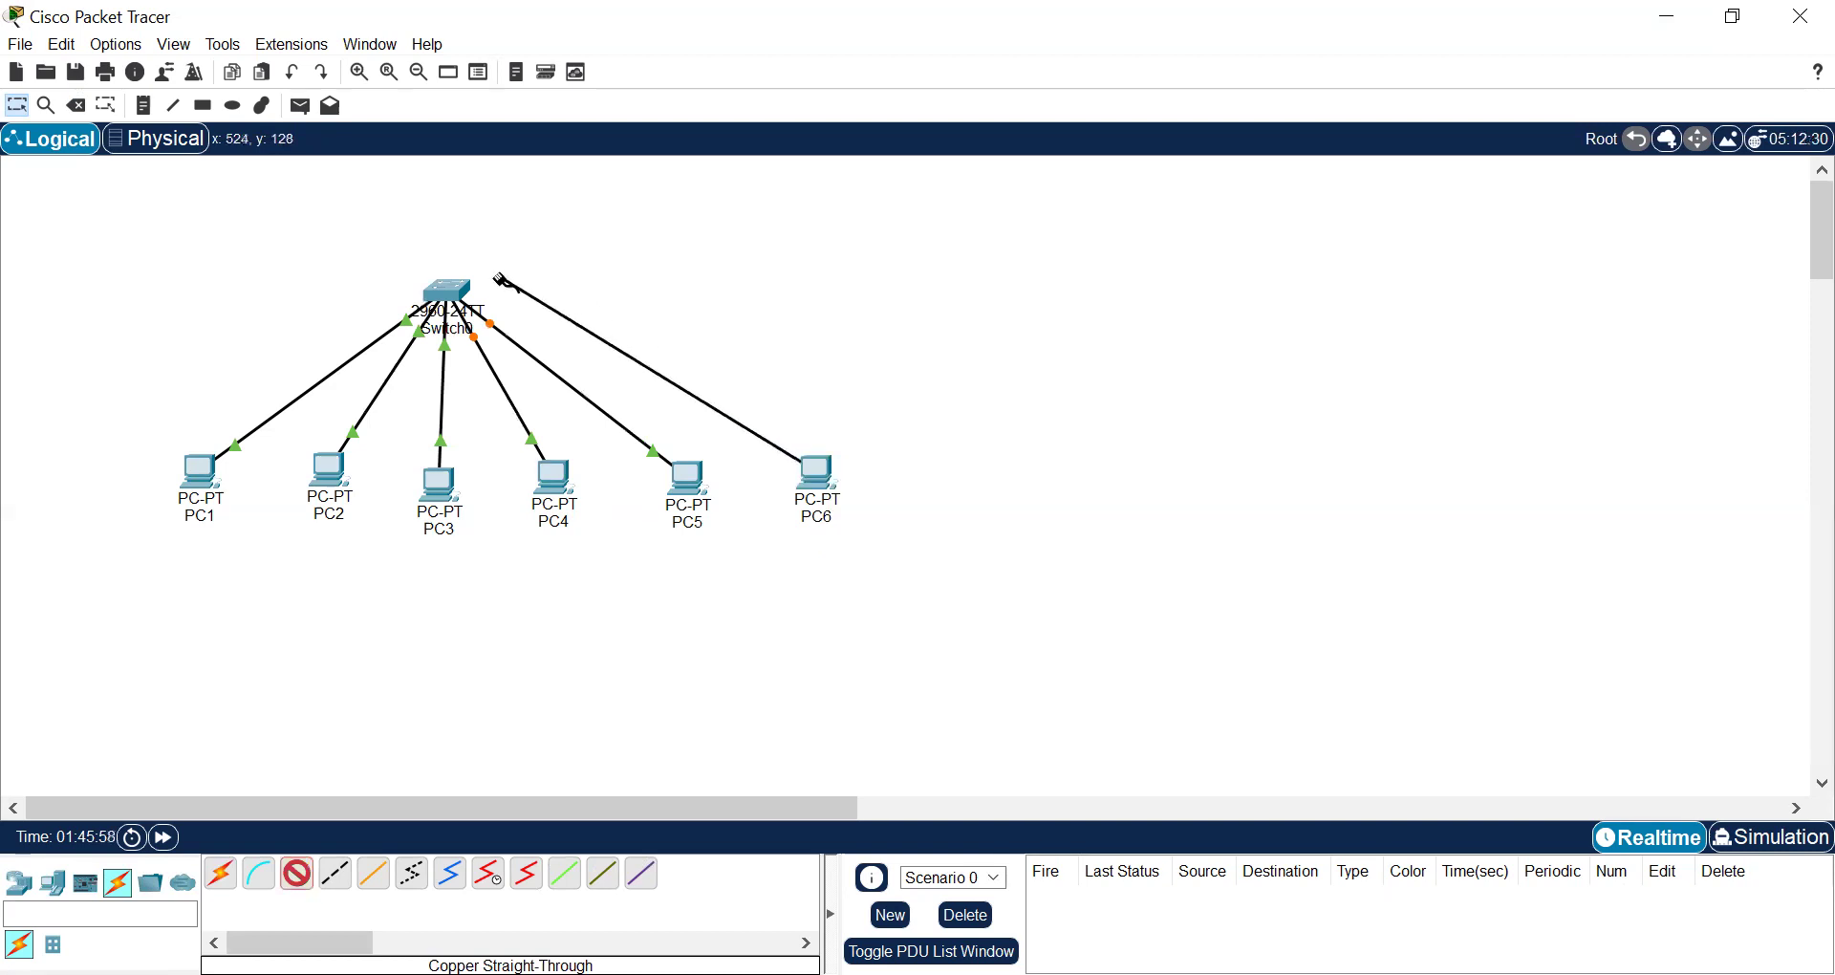
left_click(466, 291)
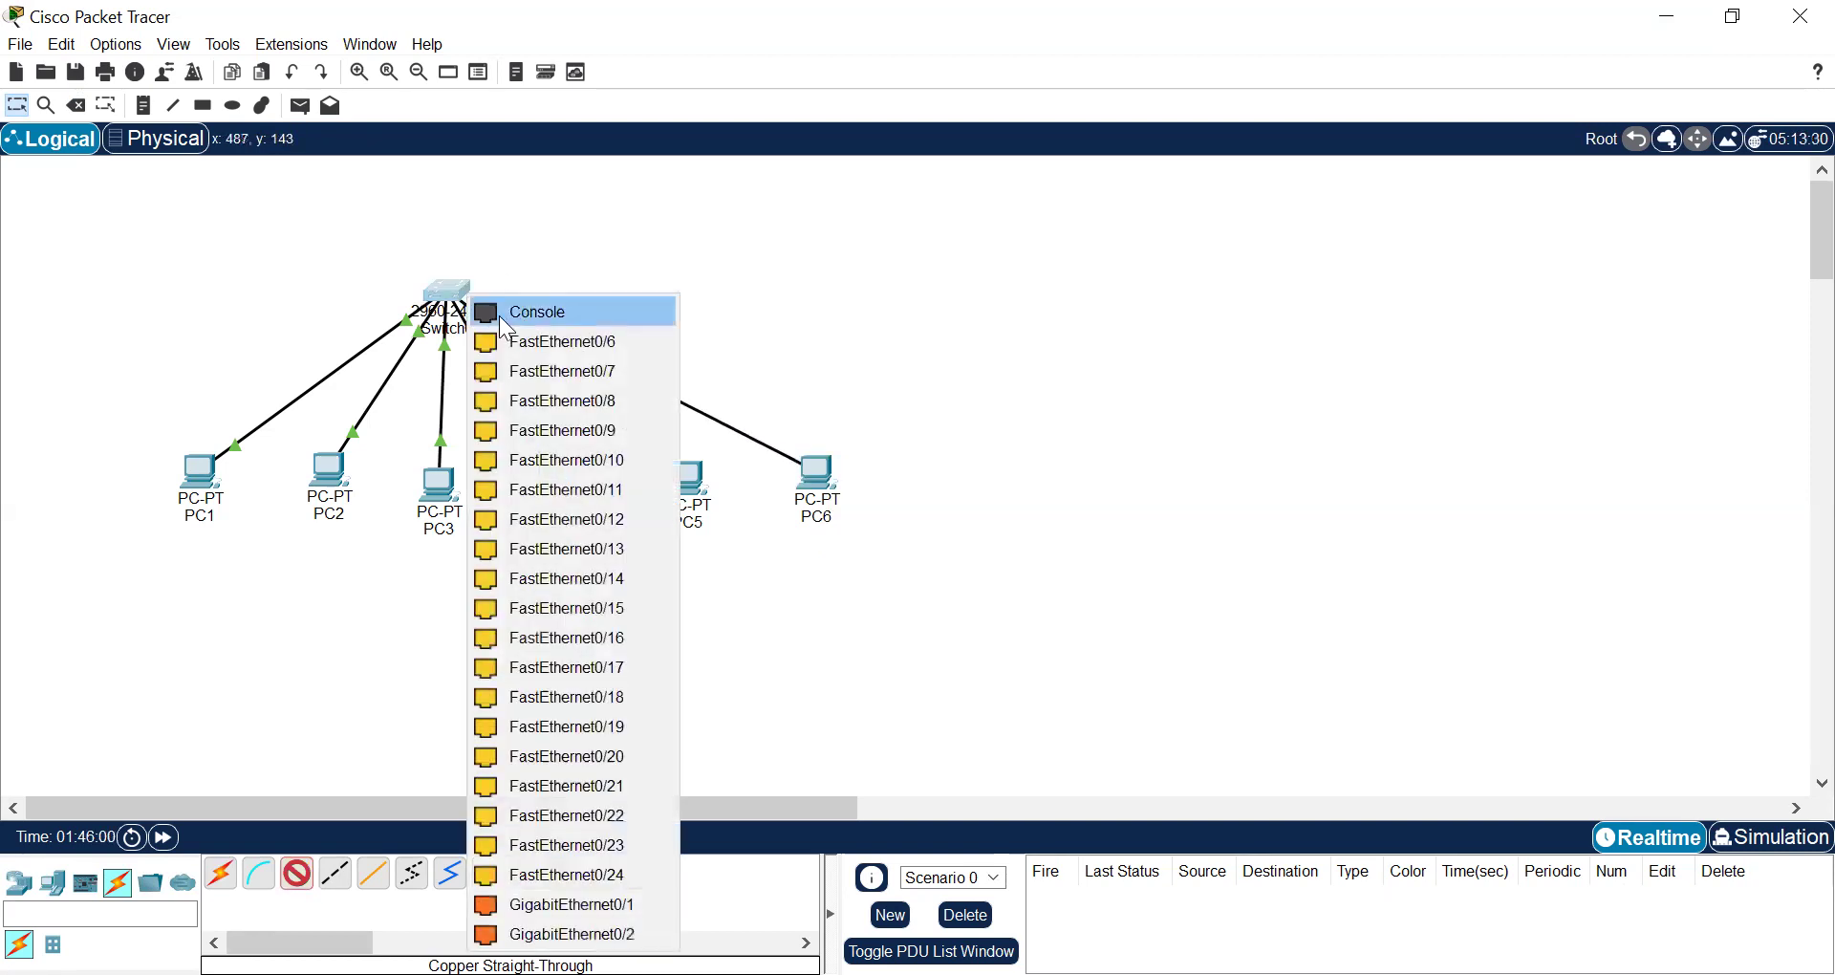
left_click(570, 341)
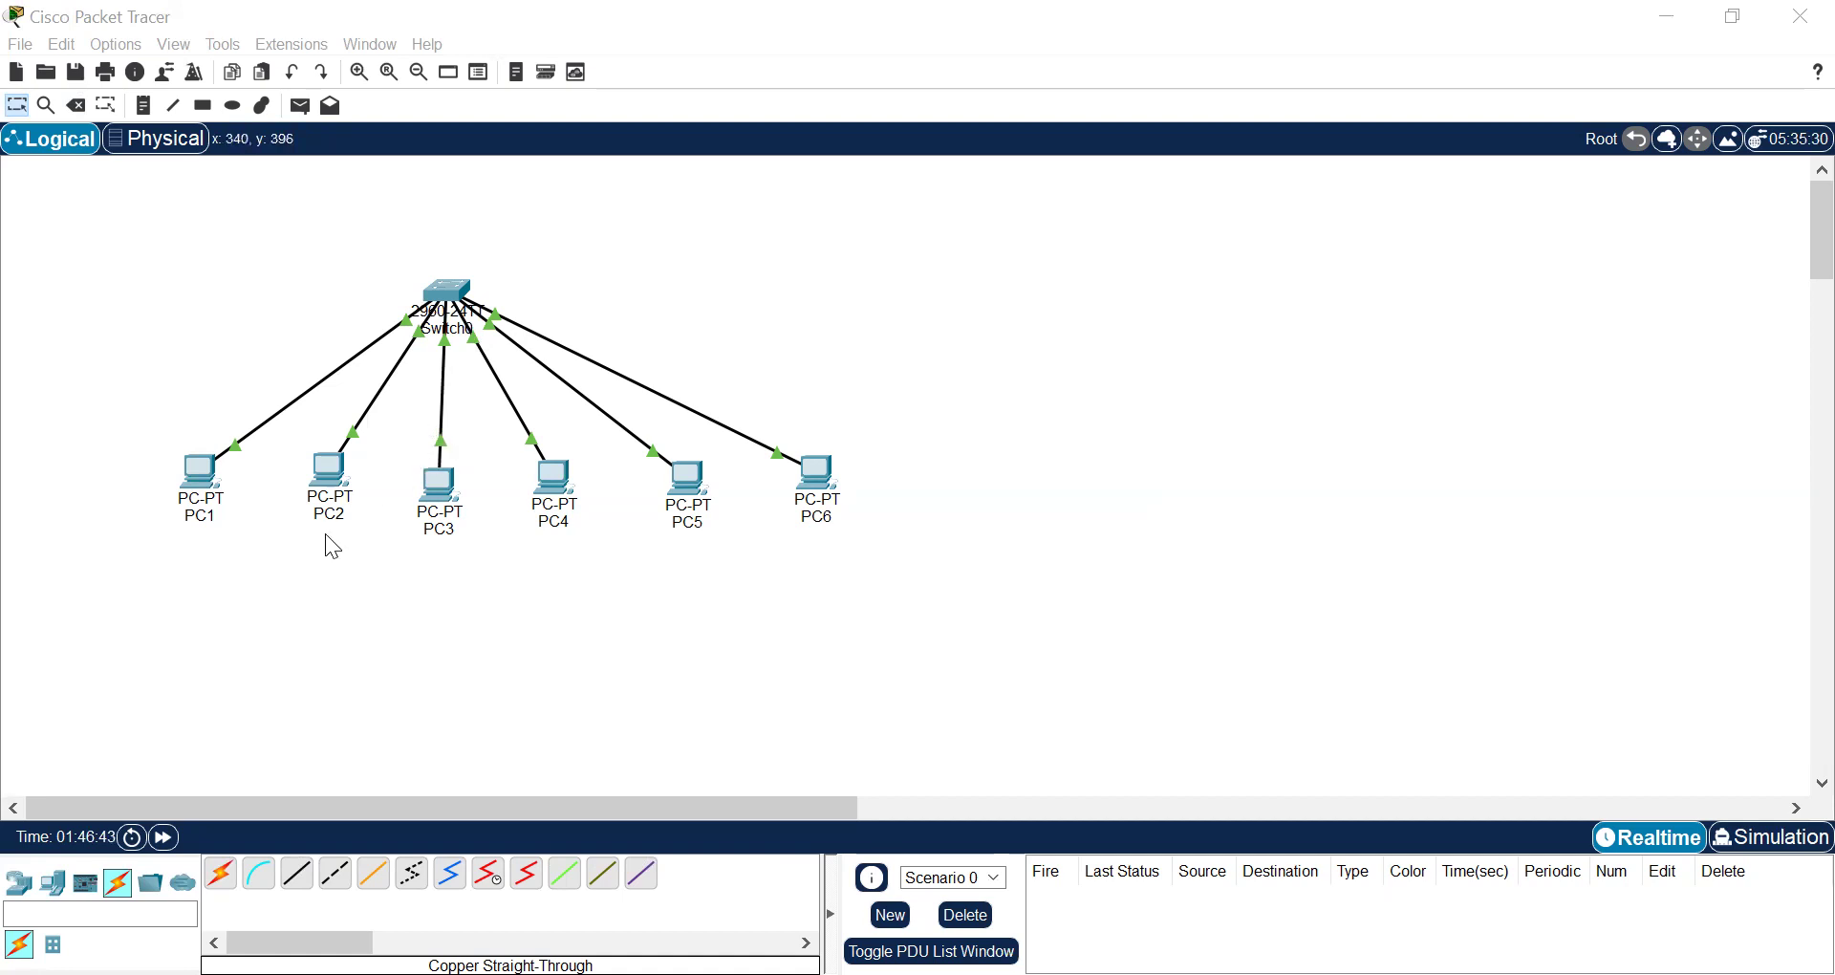
left_click(211, 481)
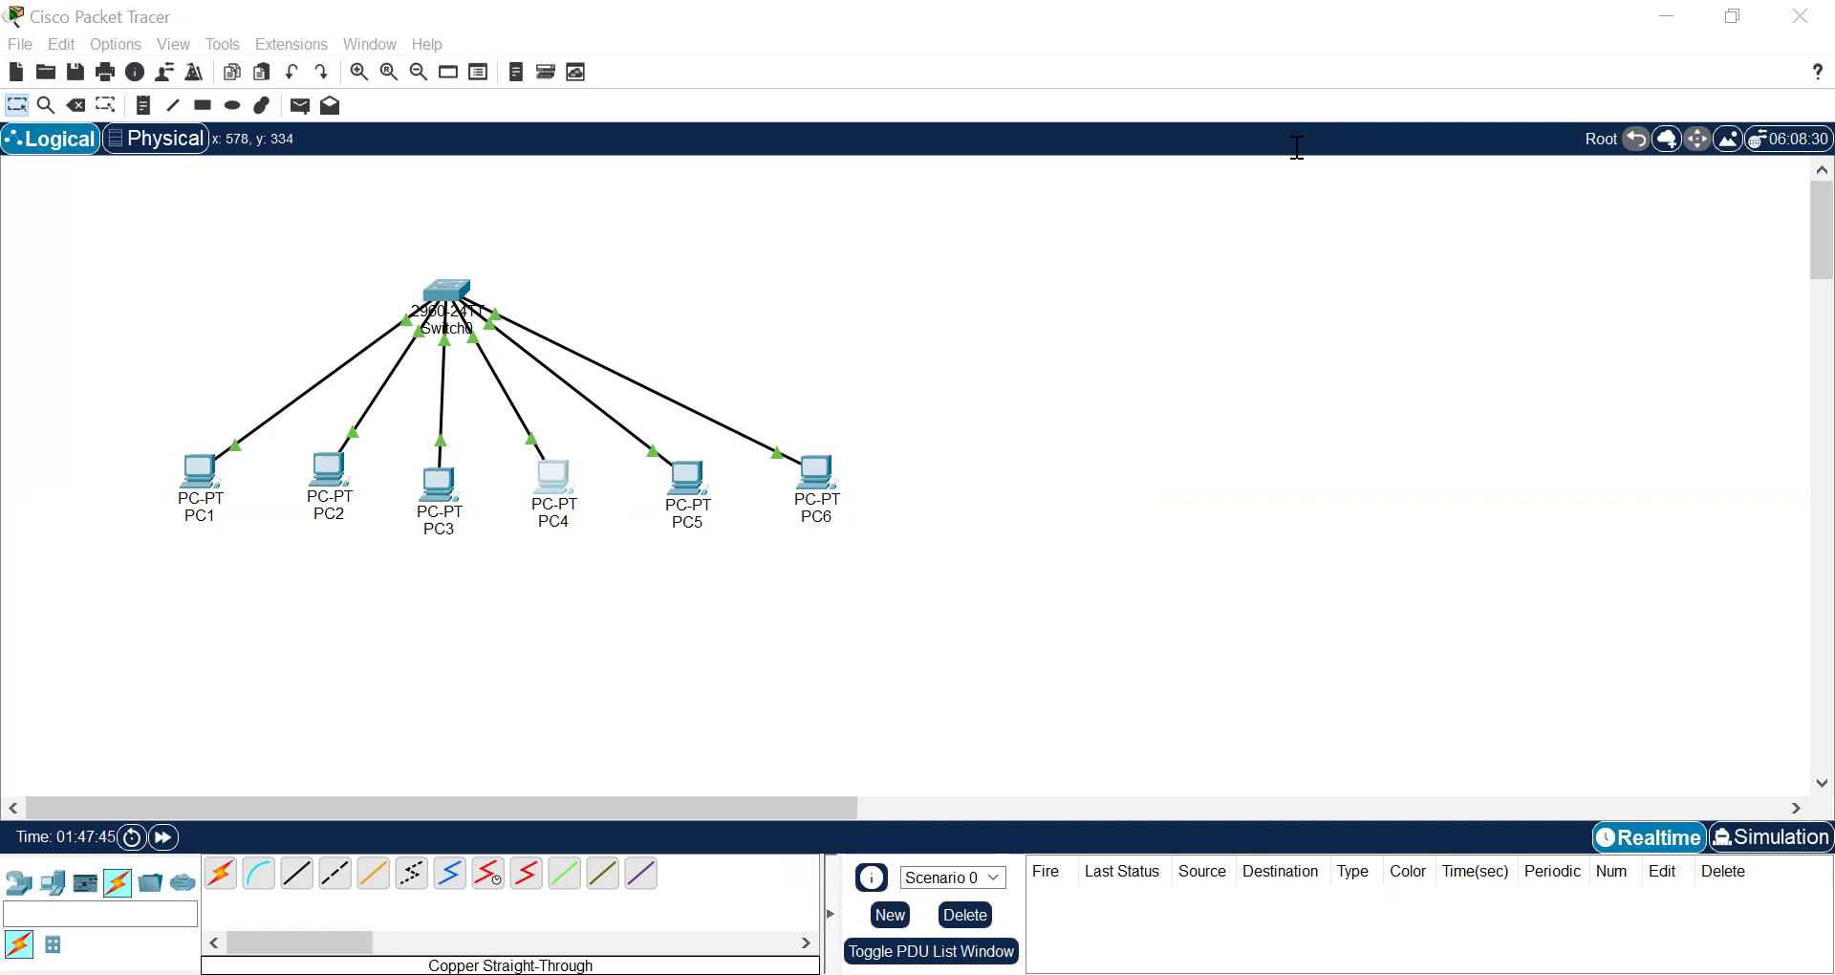
left_click(679, 483)
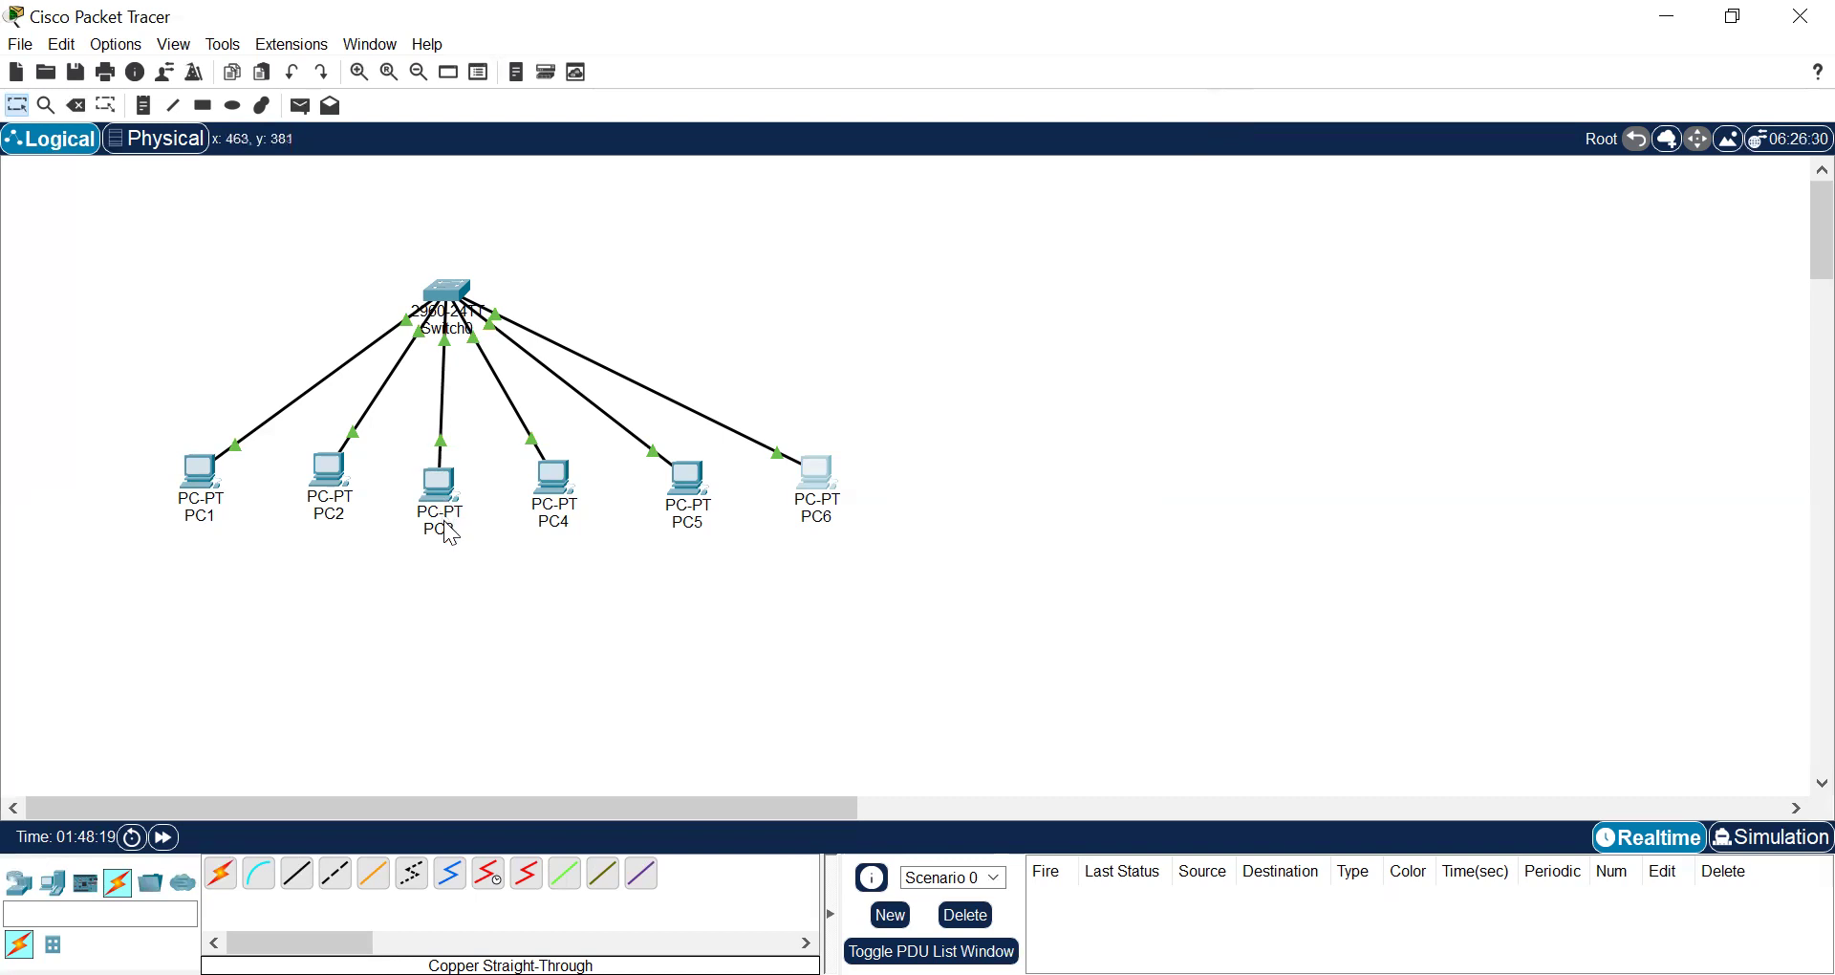
mouse_move(451, 521)
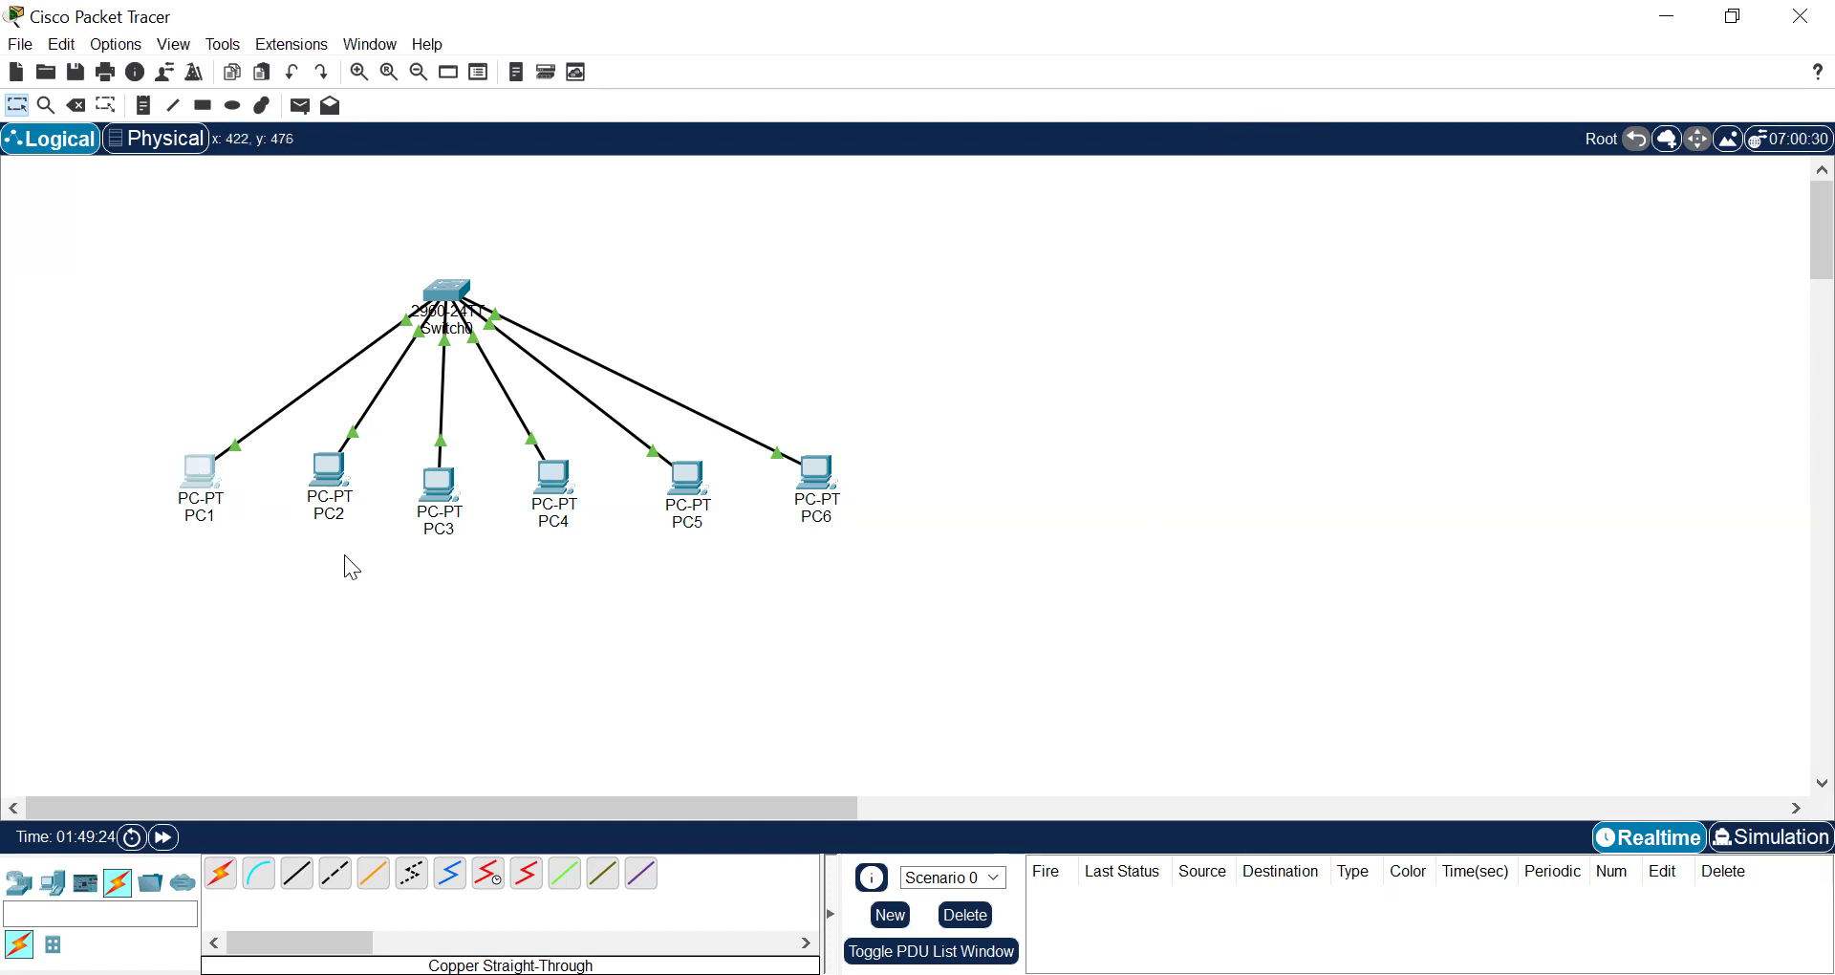
- Enter Simulation mode and add a simple ICMP PDU from PC1 to PC2
left_click(1777, 838)
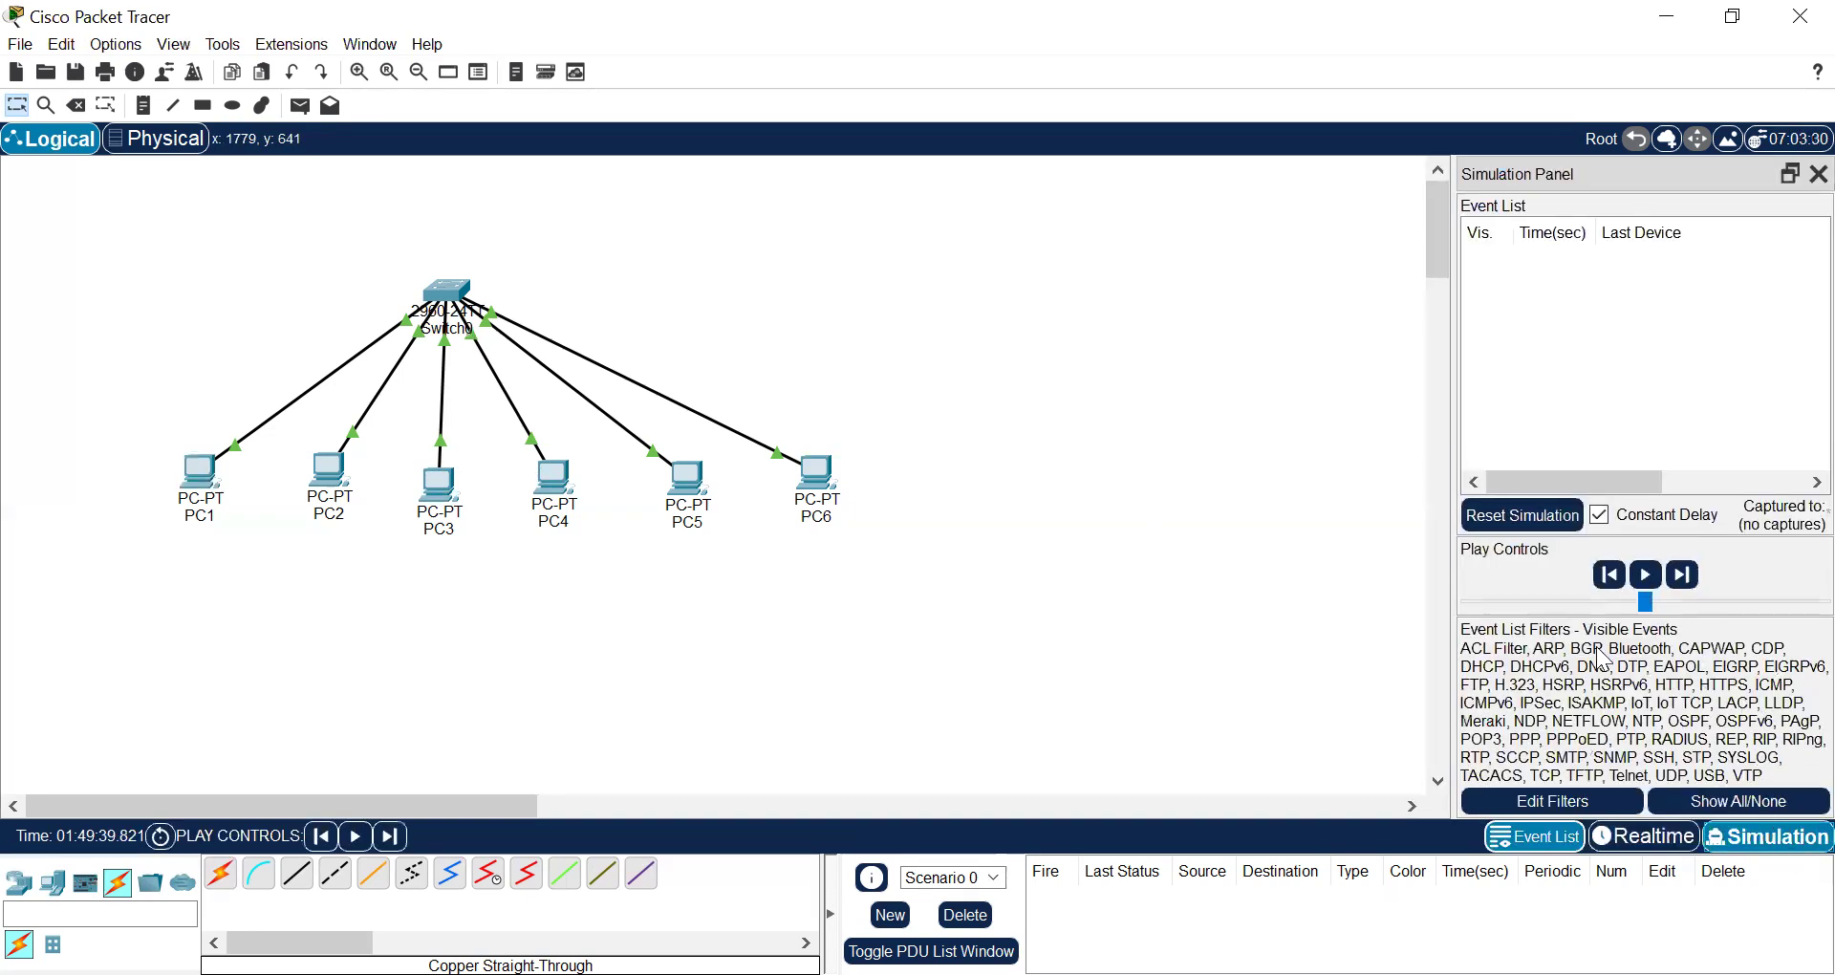
left_click(1644, 574)
left_click(300, 107)
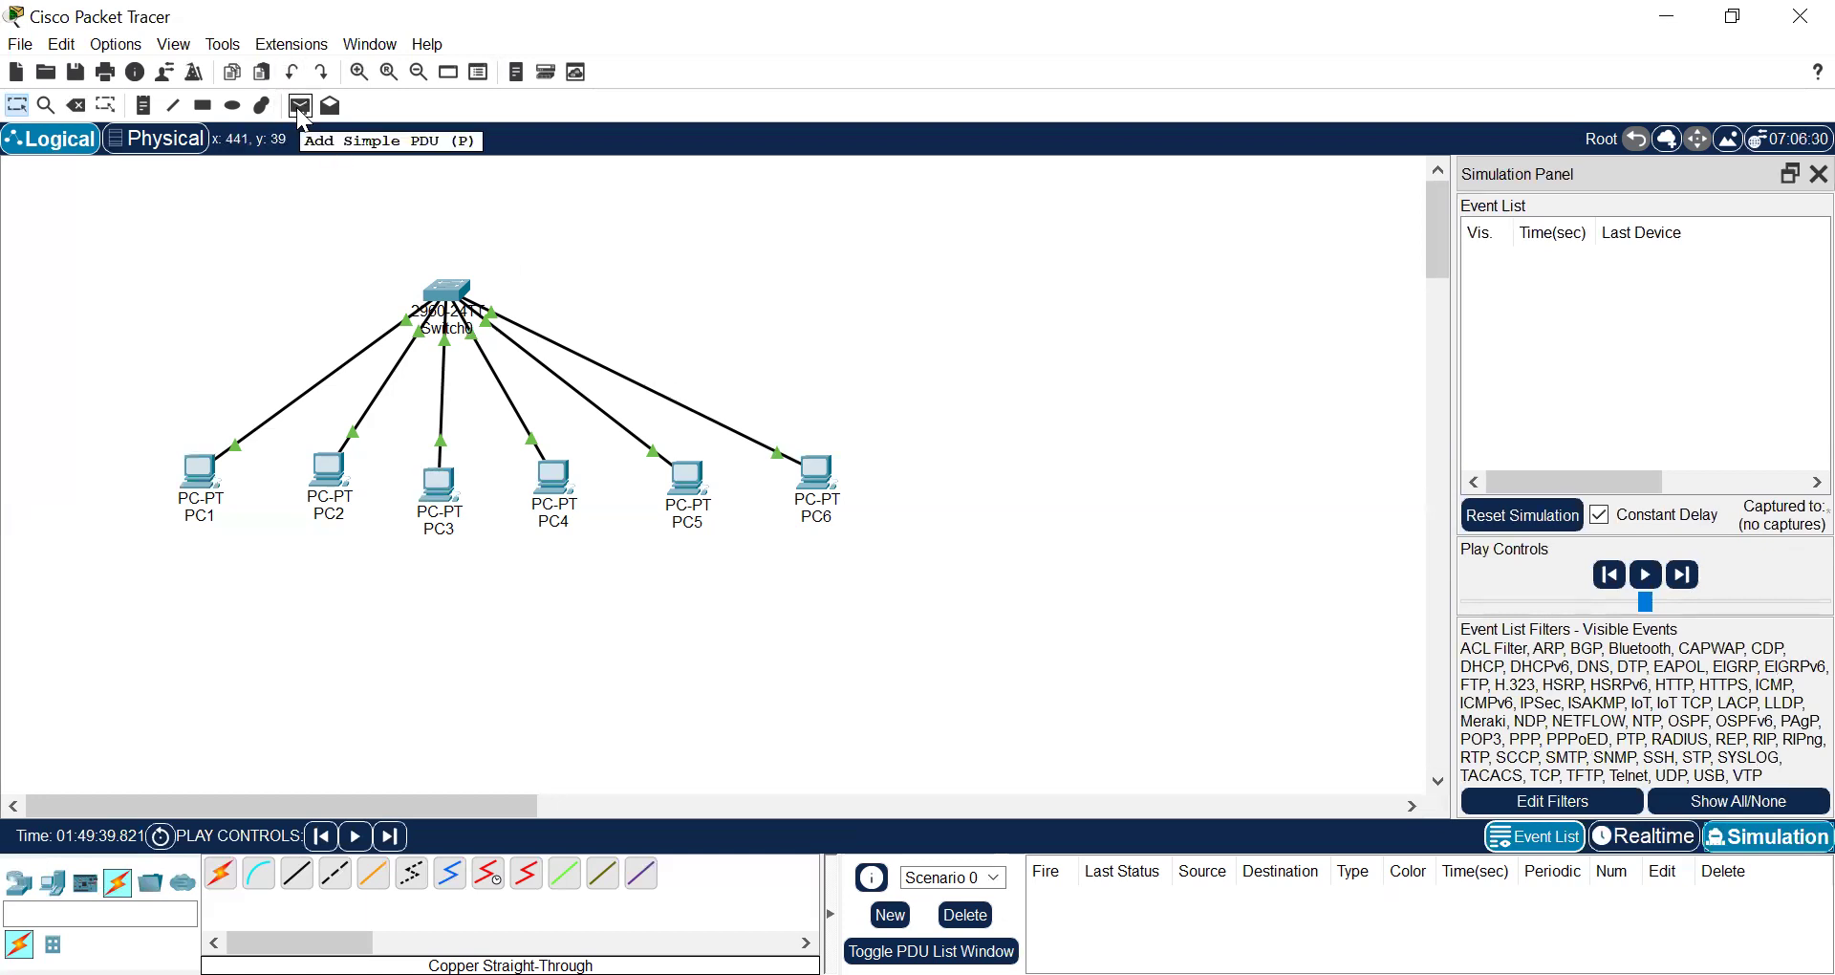
left_click(300, 107)
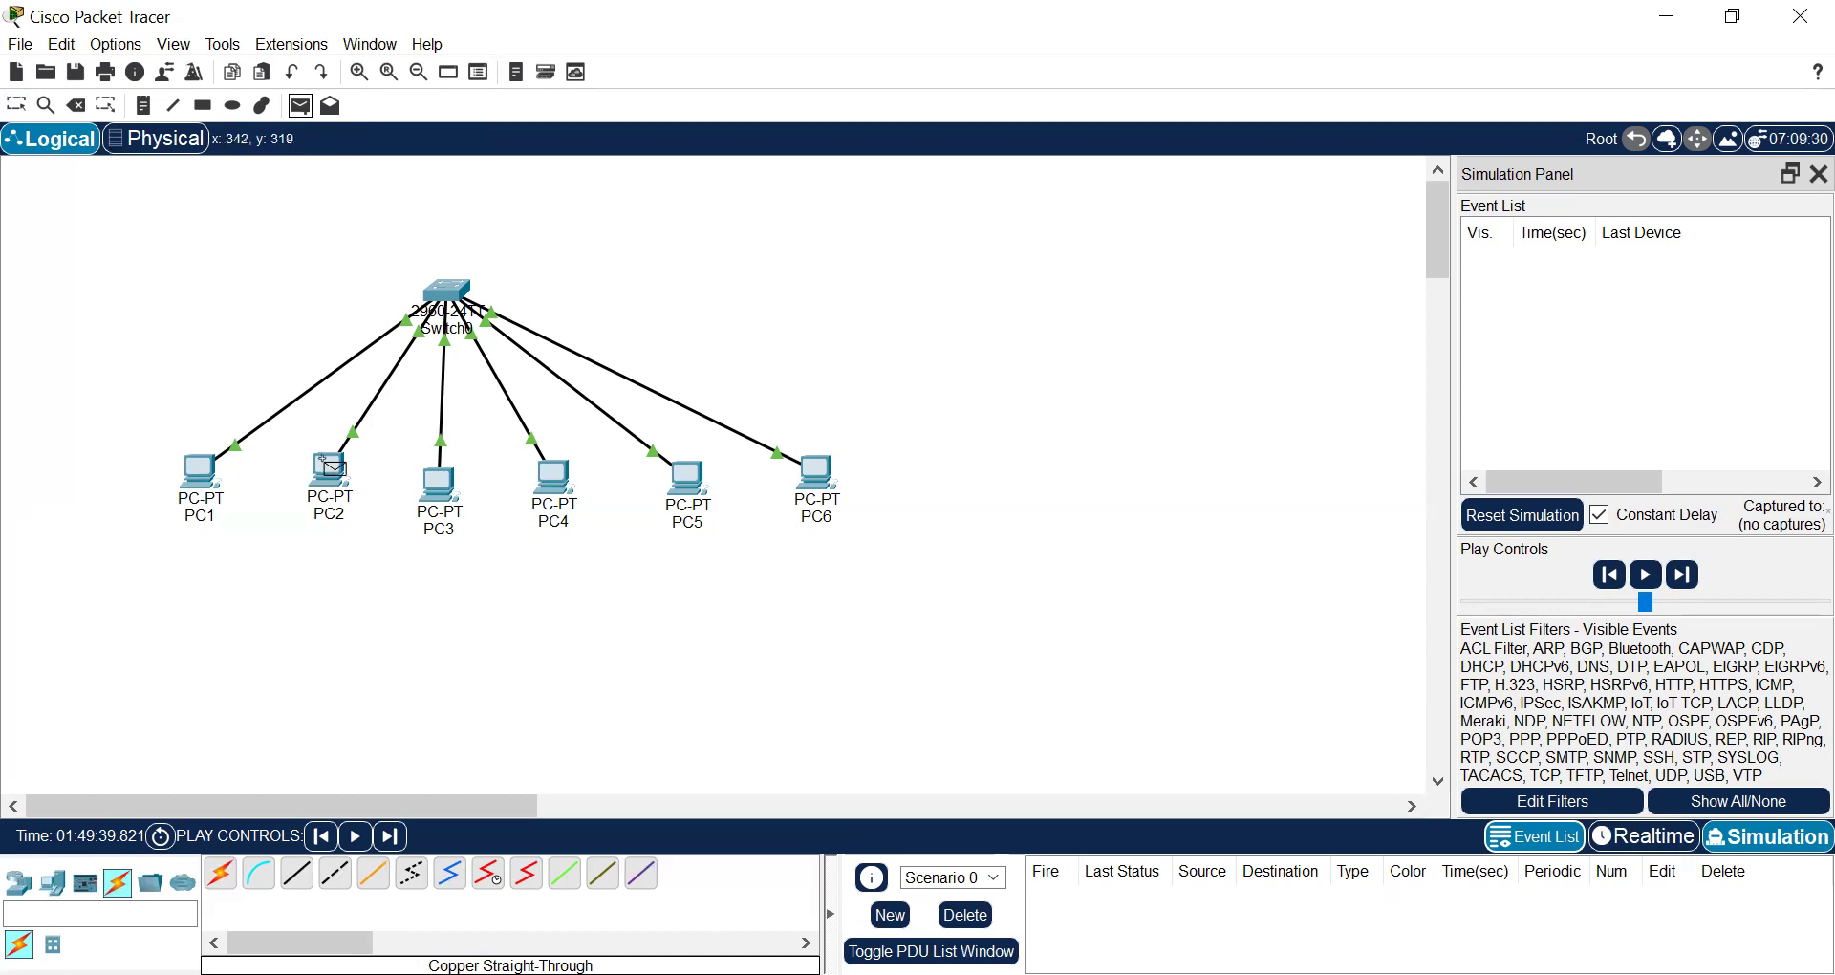
left_click(197, 464)
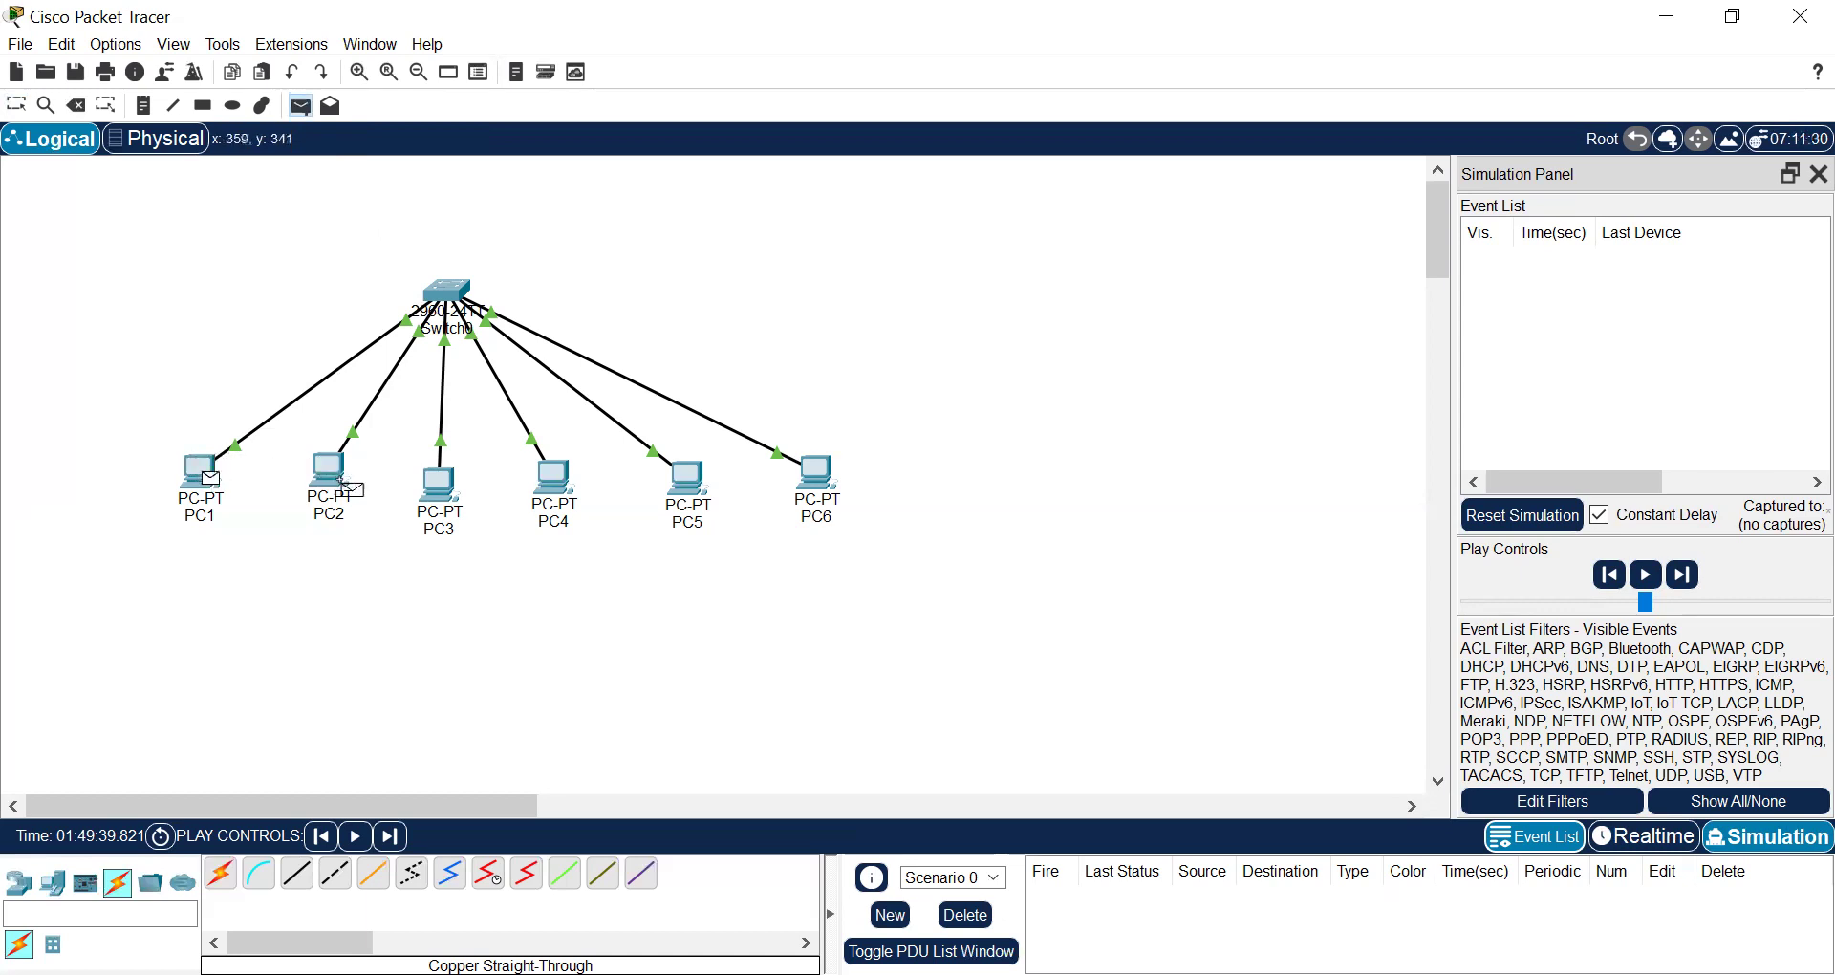
left_click(323, 464)
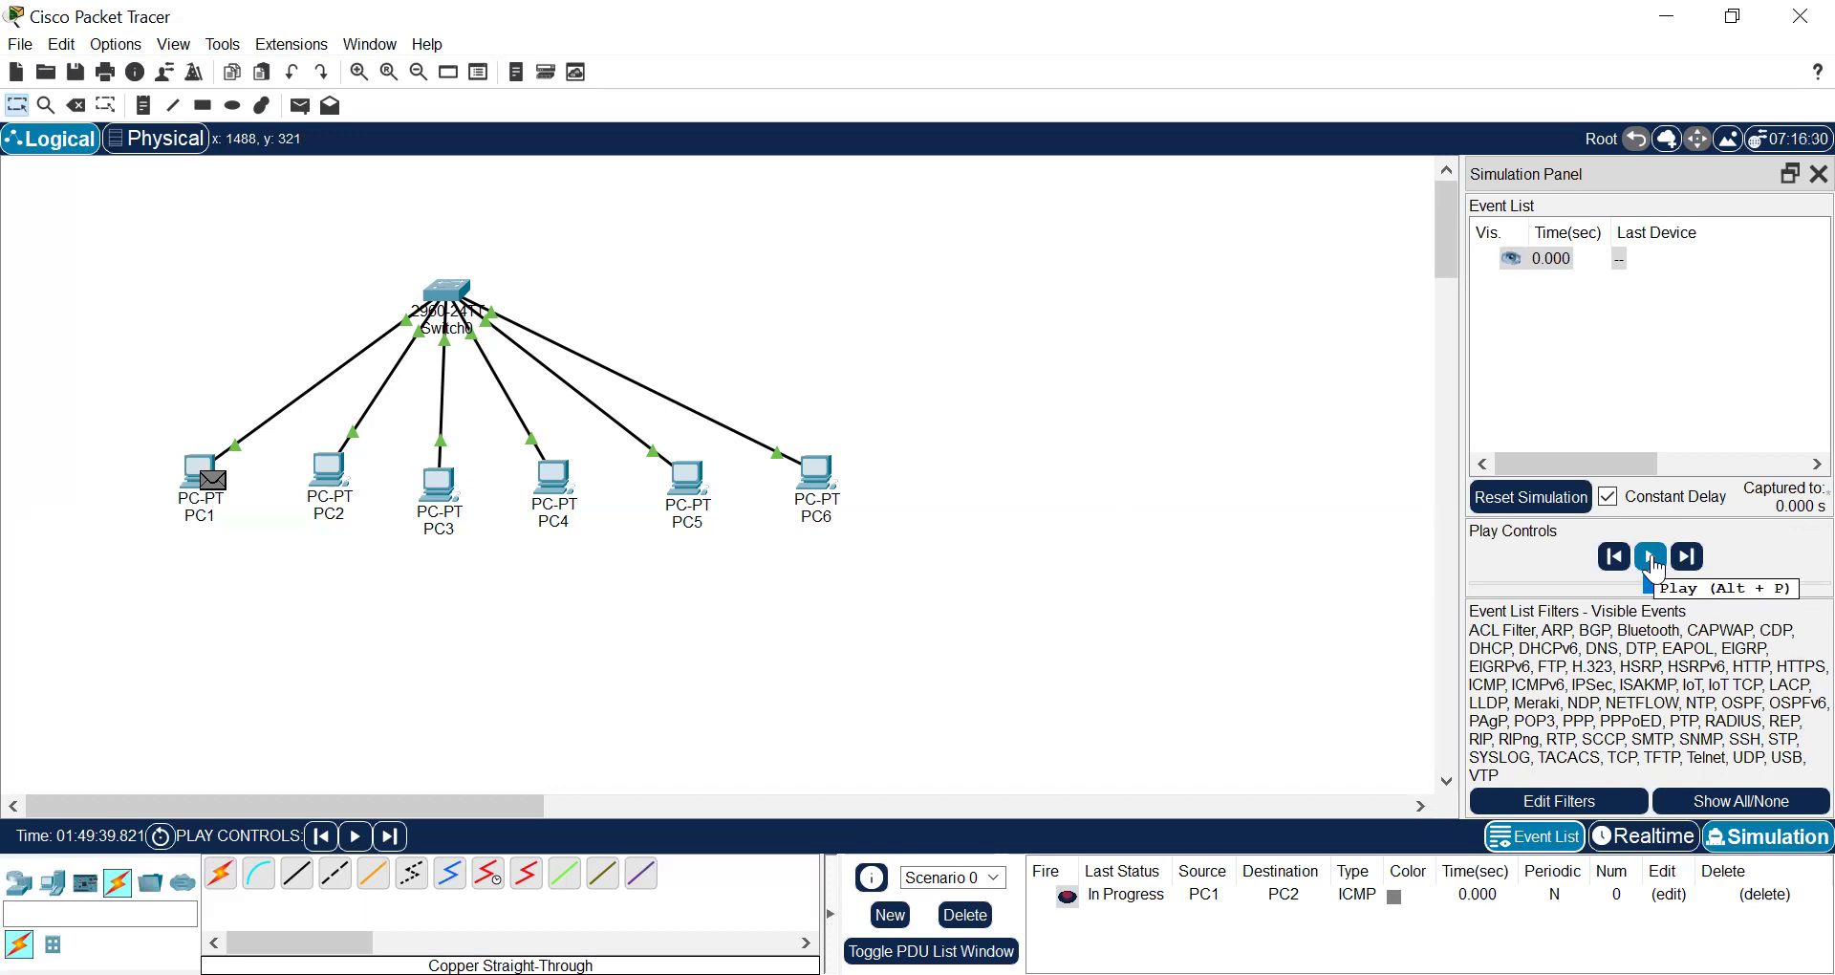
- Play the simulation until the PC1-to-PC2 ping reports Successful
left_click(1652, 560)
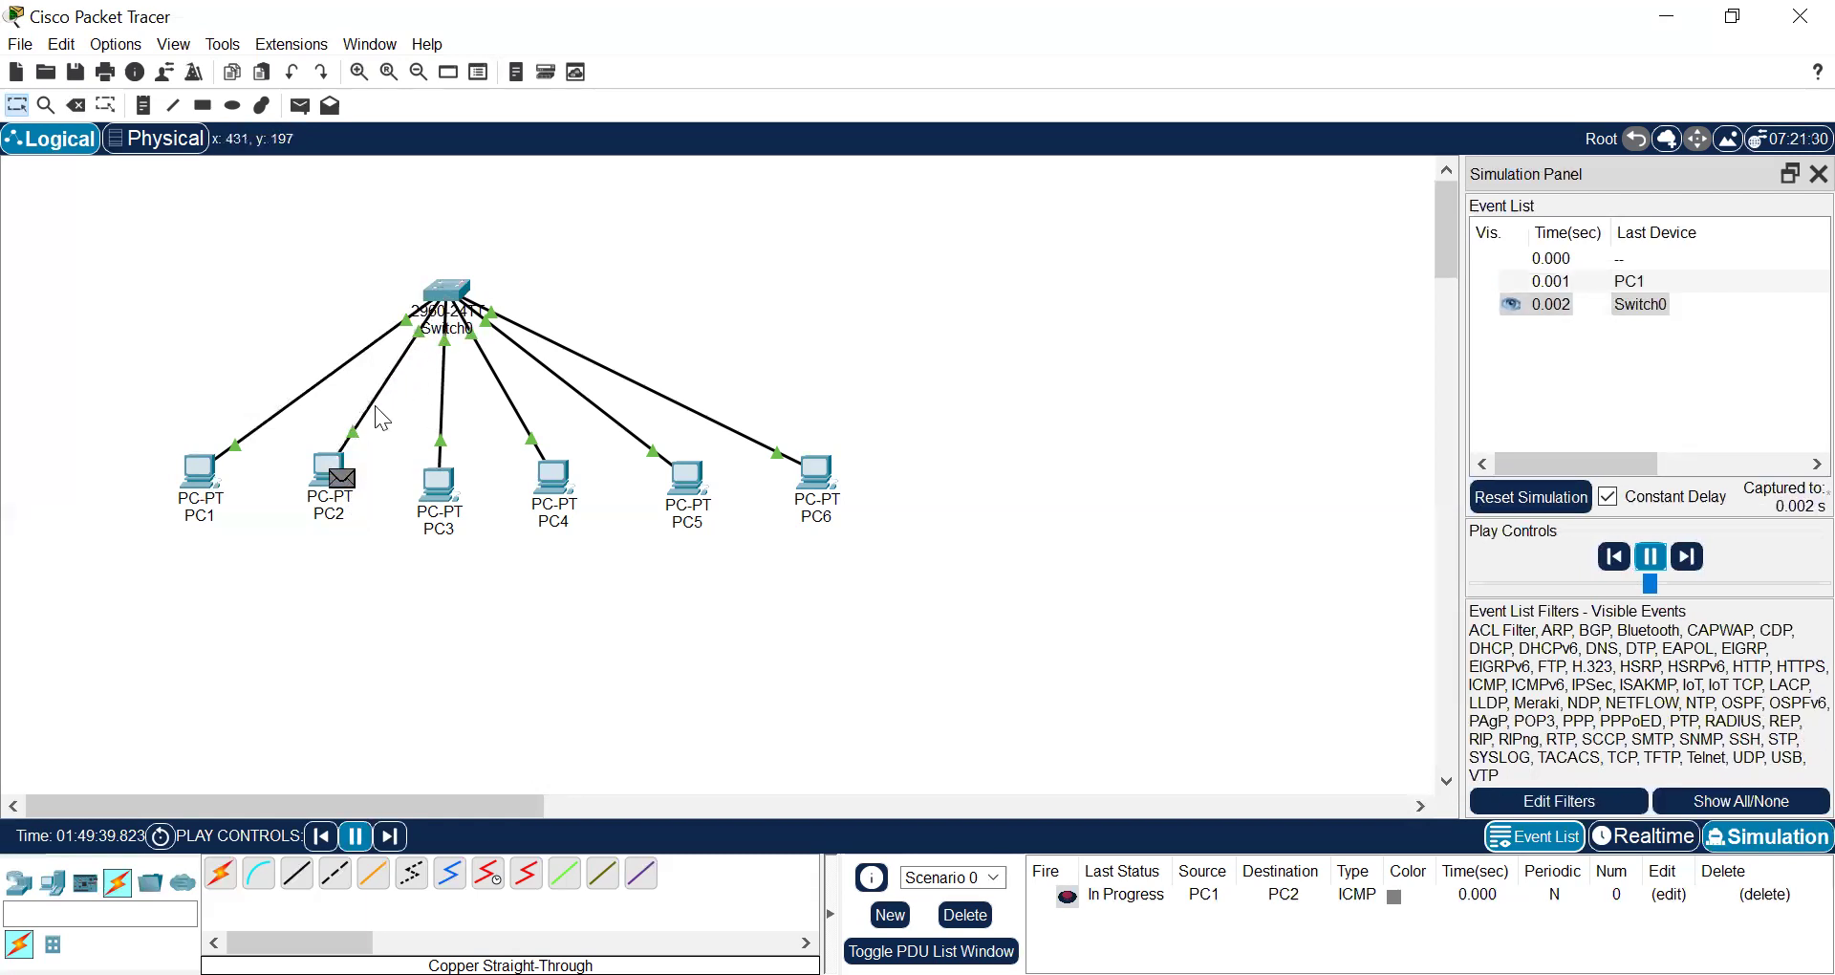
mouse_move(334, 518)
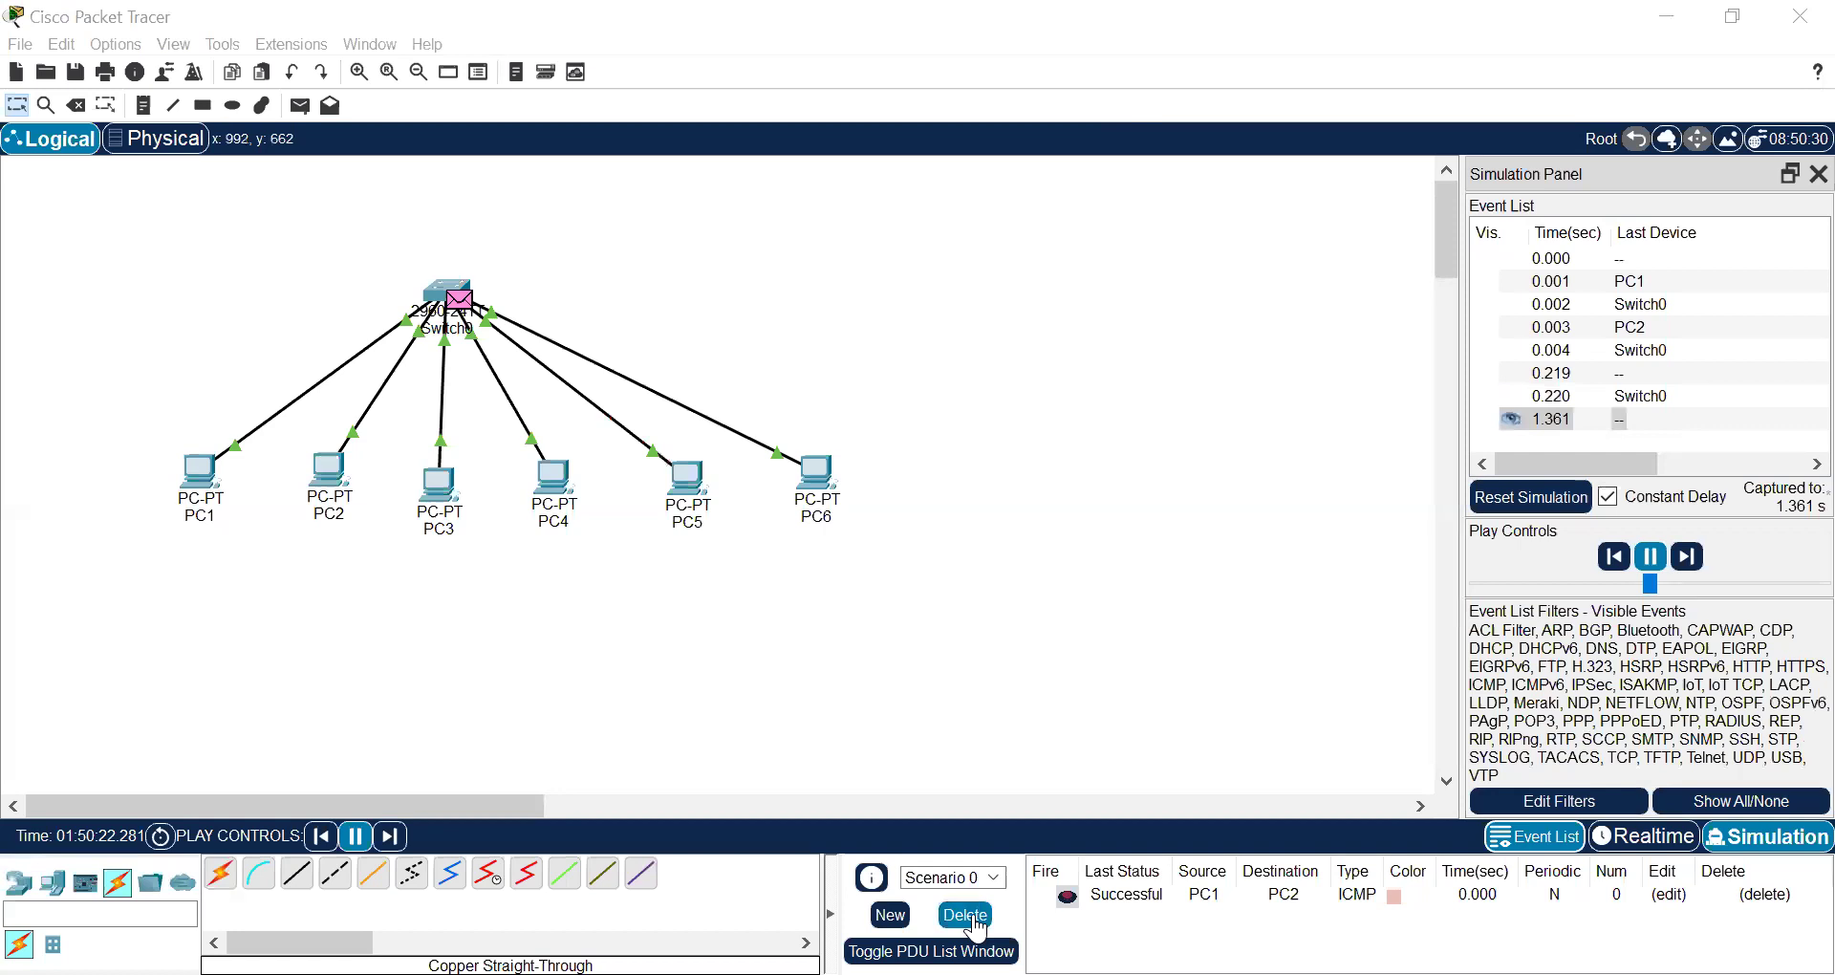
- Delete the PC1-to-PC2 PDU and run a new ICMP ping from PC1 to PC6
left_click(965, 916)
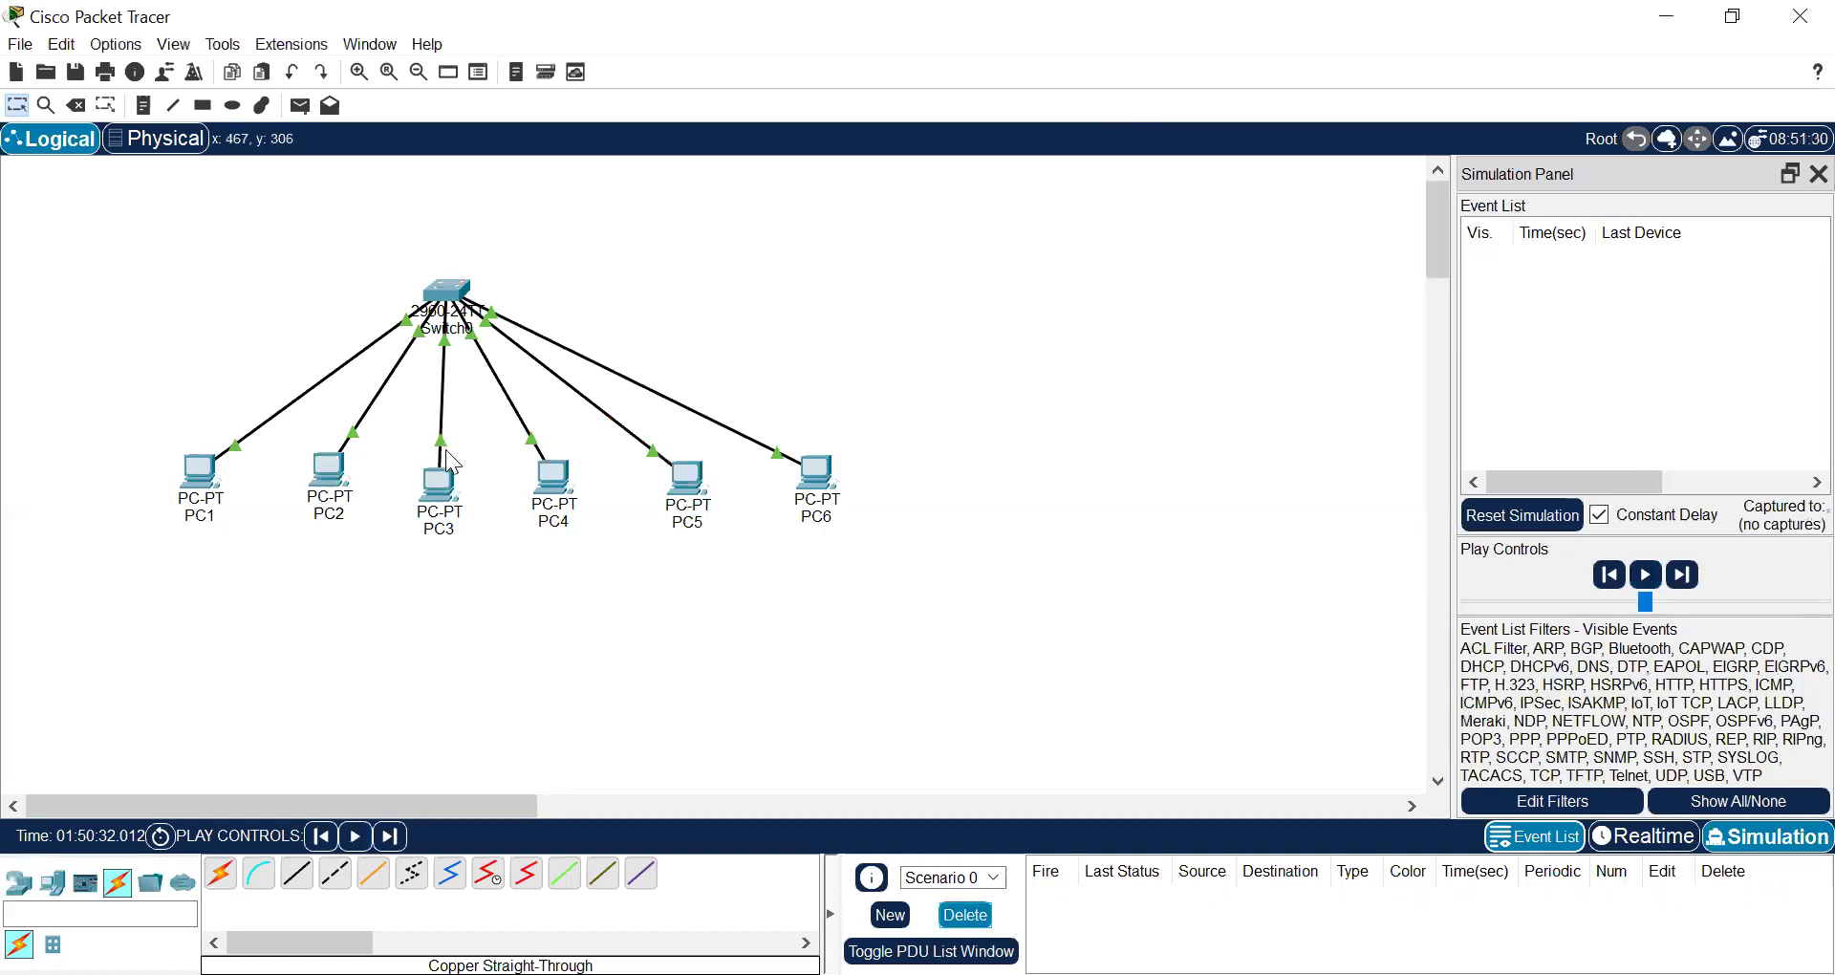
left_click(300, 106)
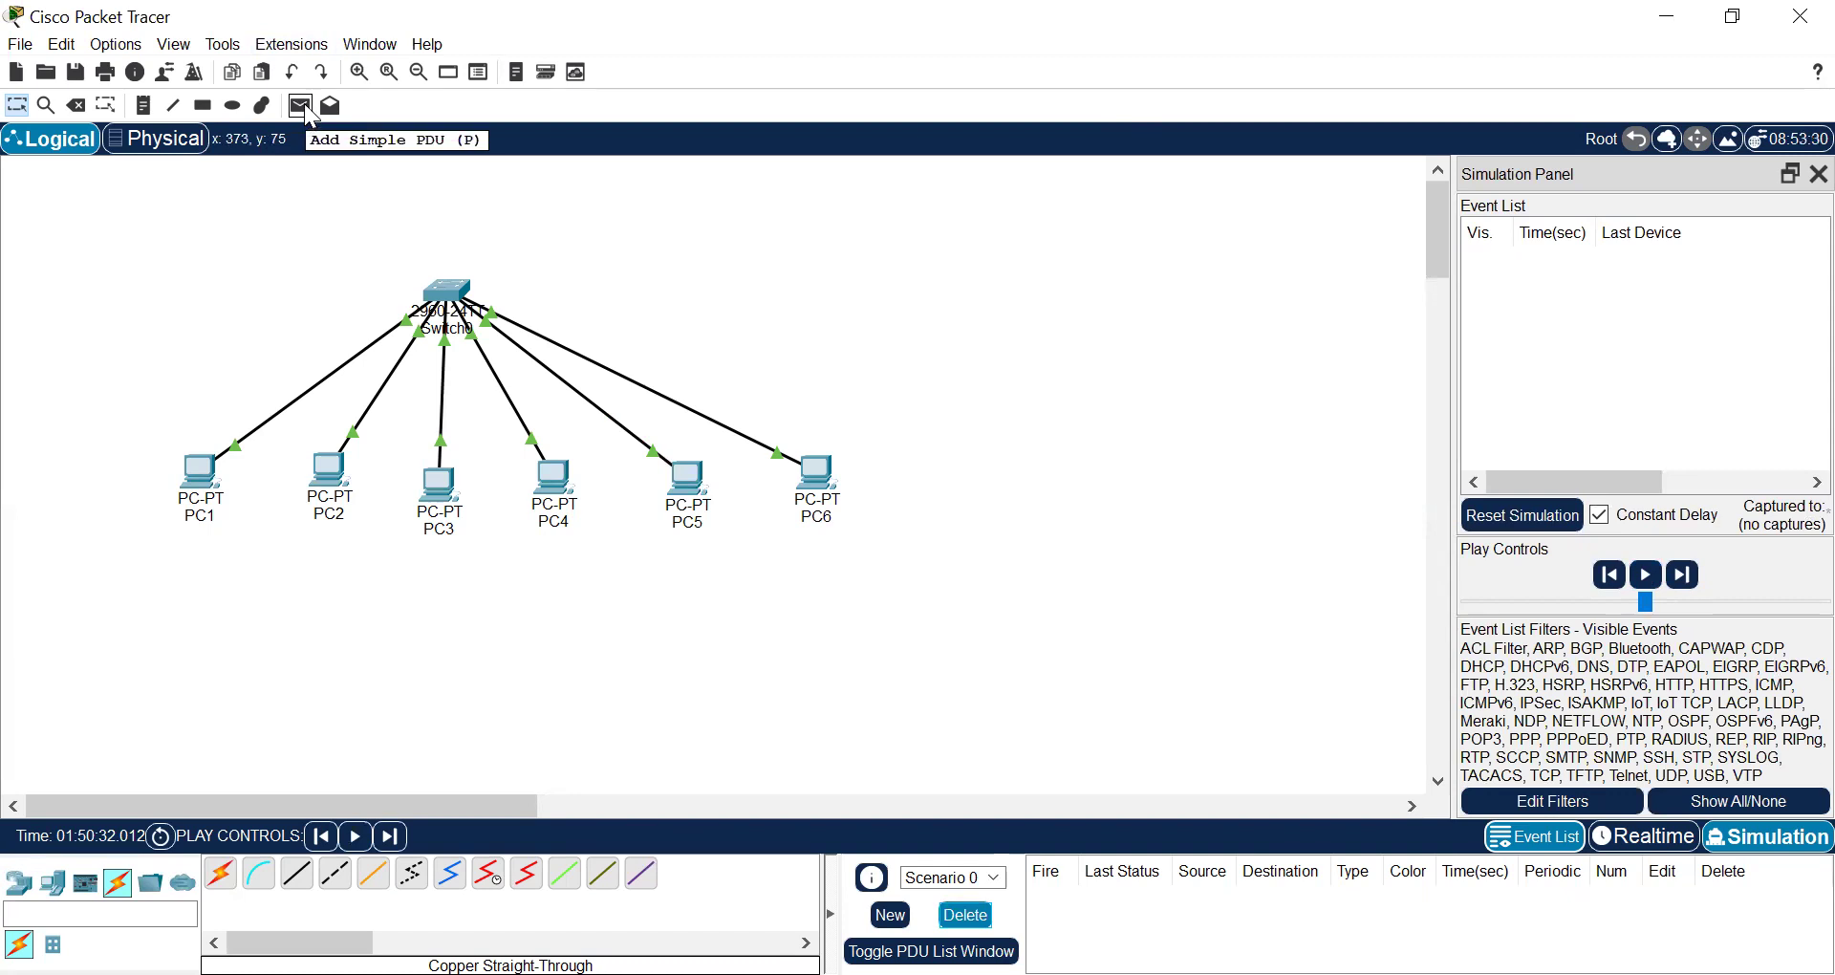
left_click(300, 106)
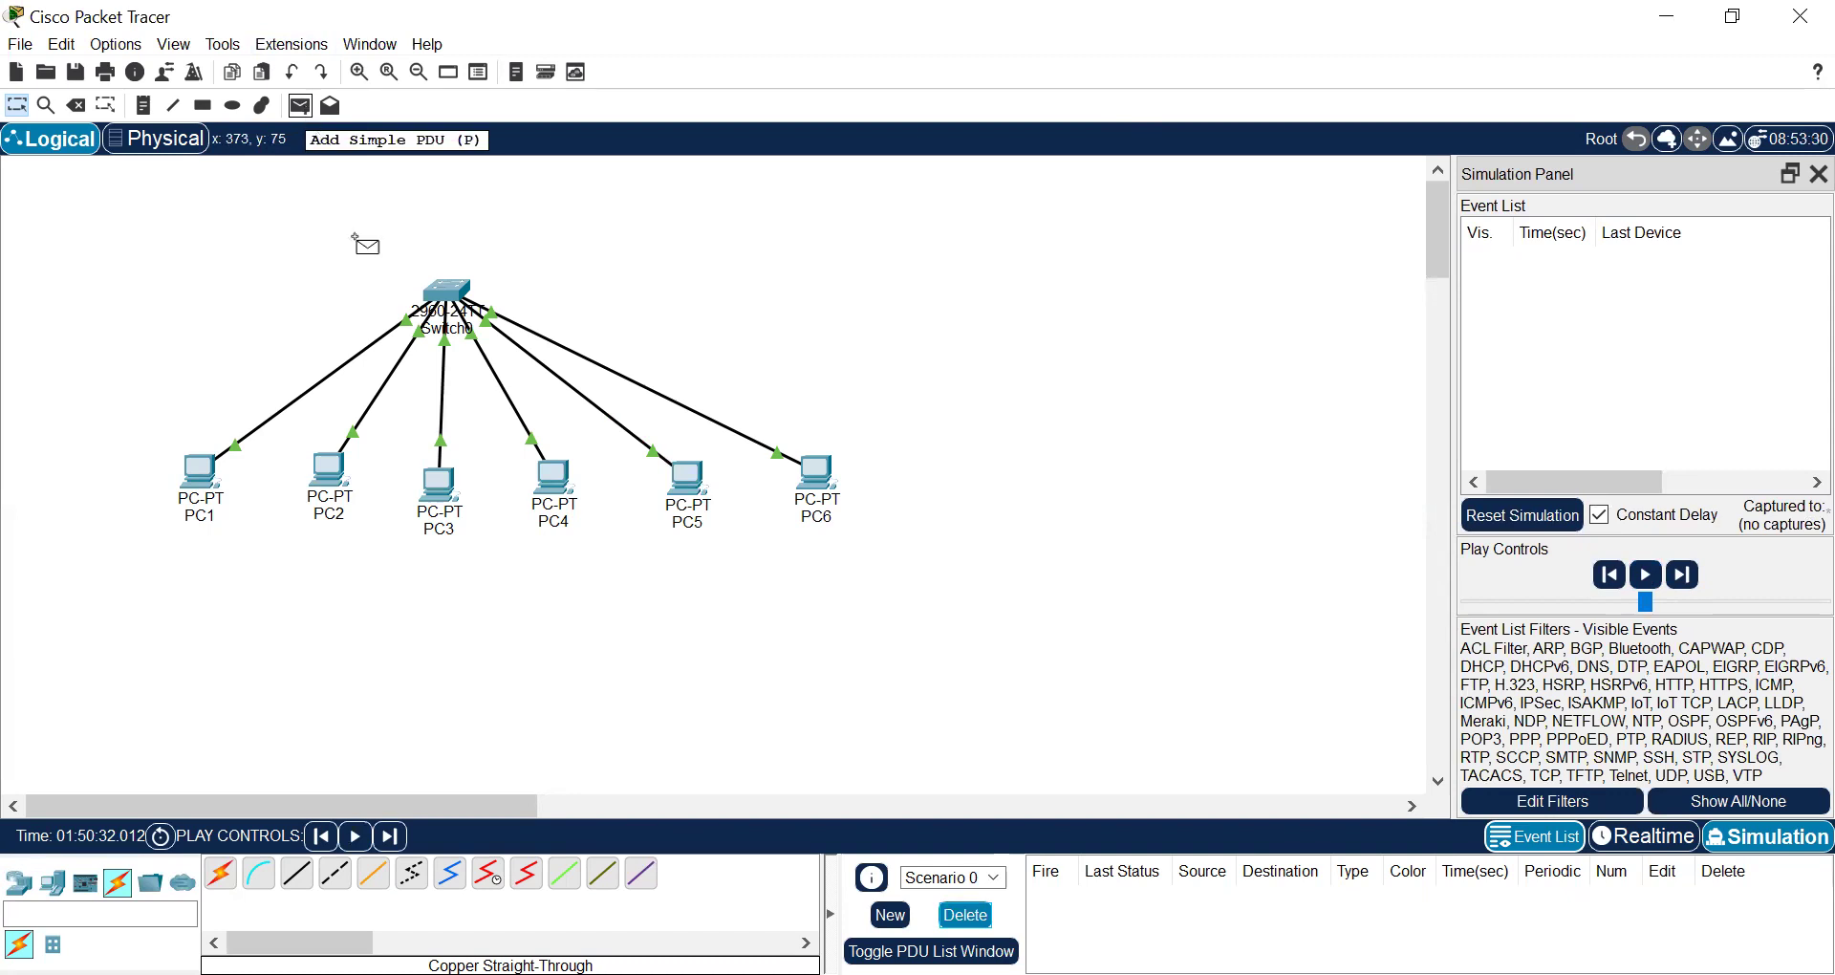
left_click(198, 463)
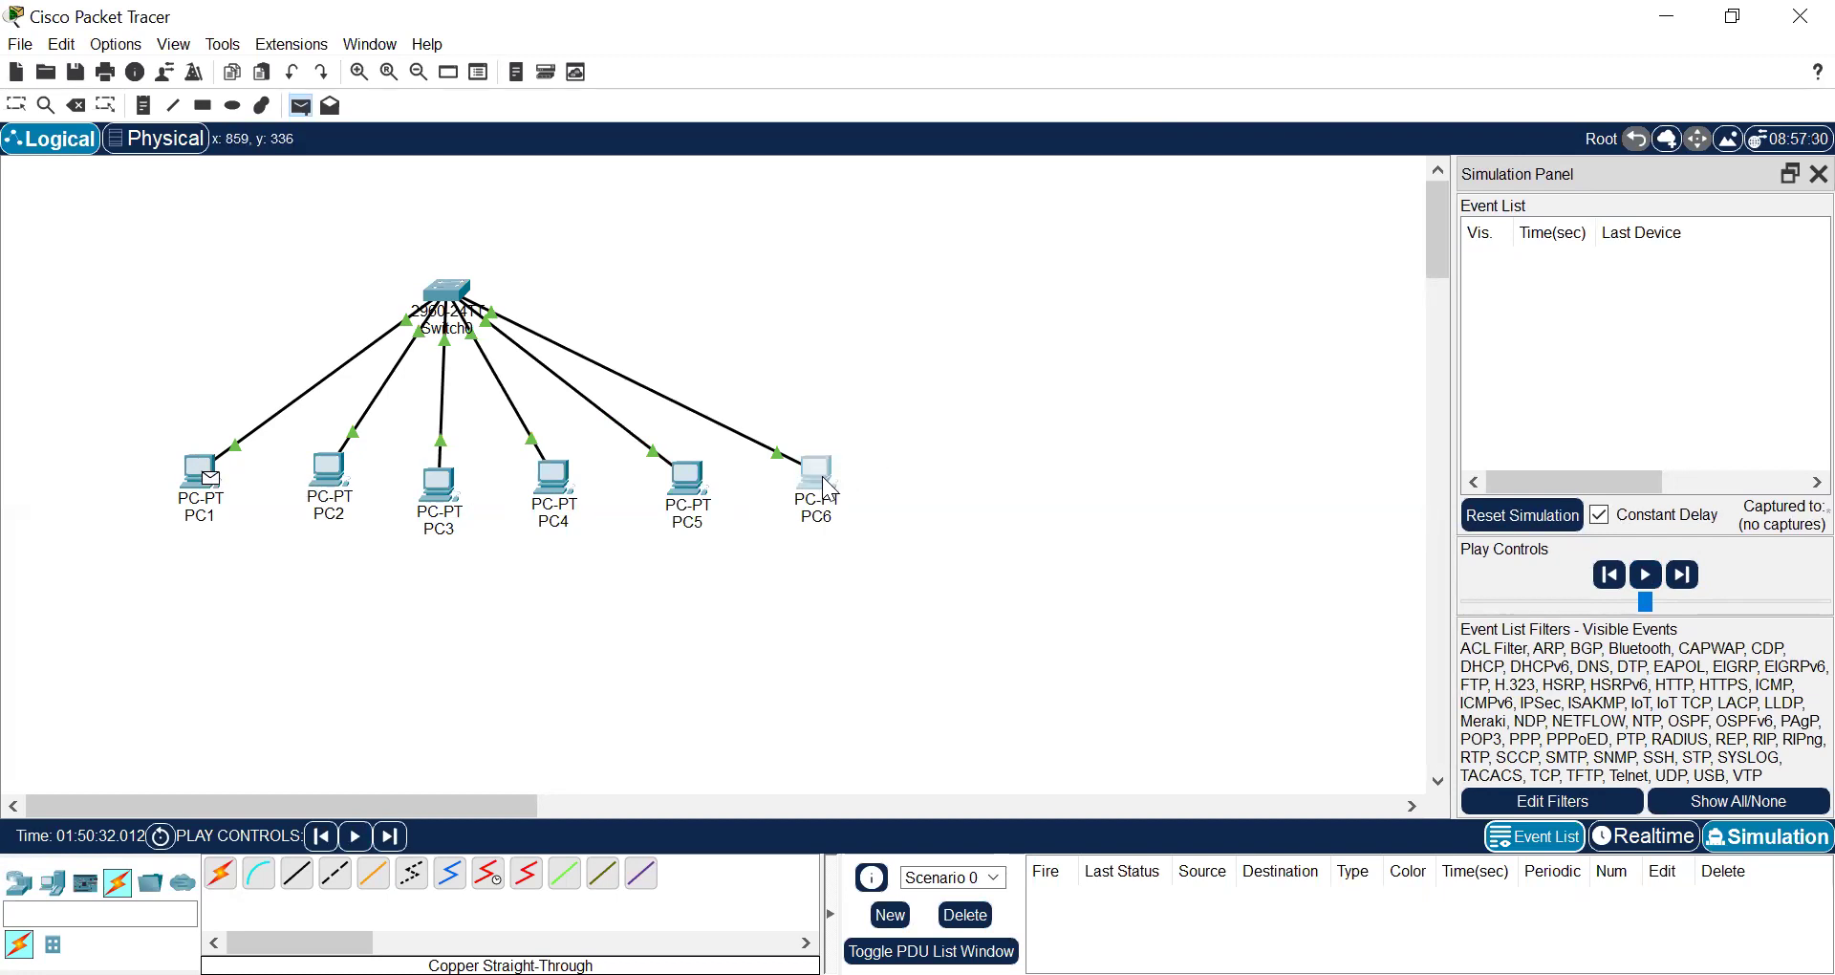
left_click(824, 481)
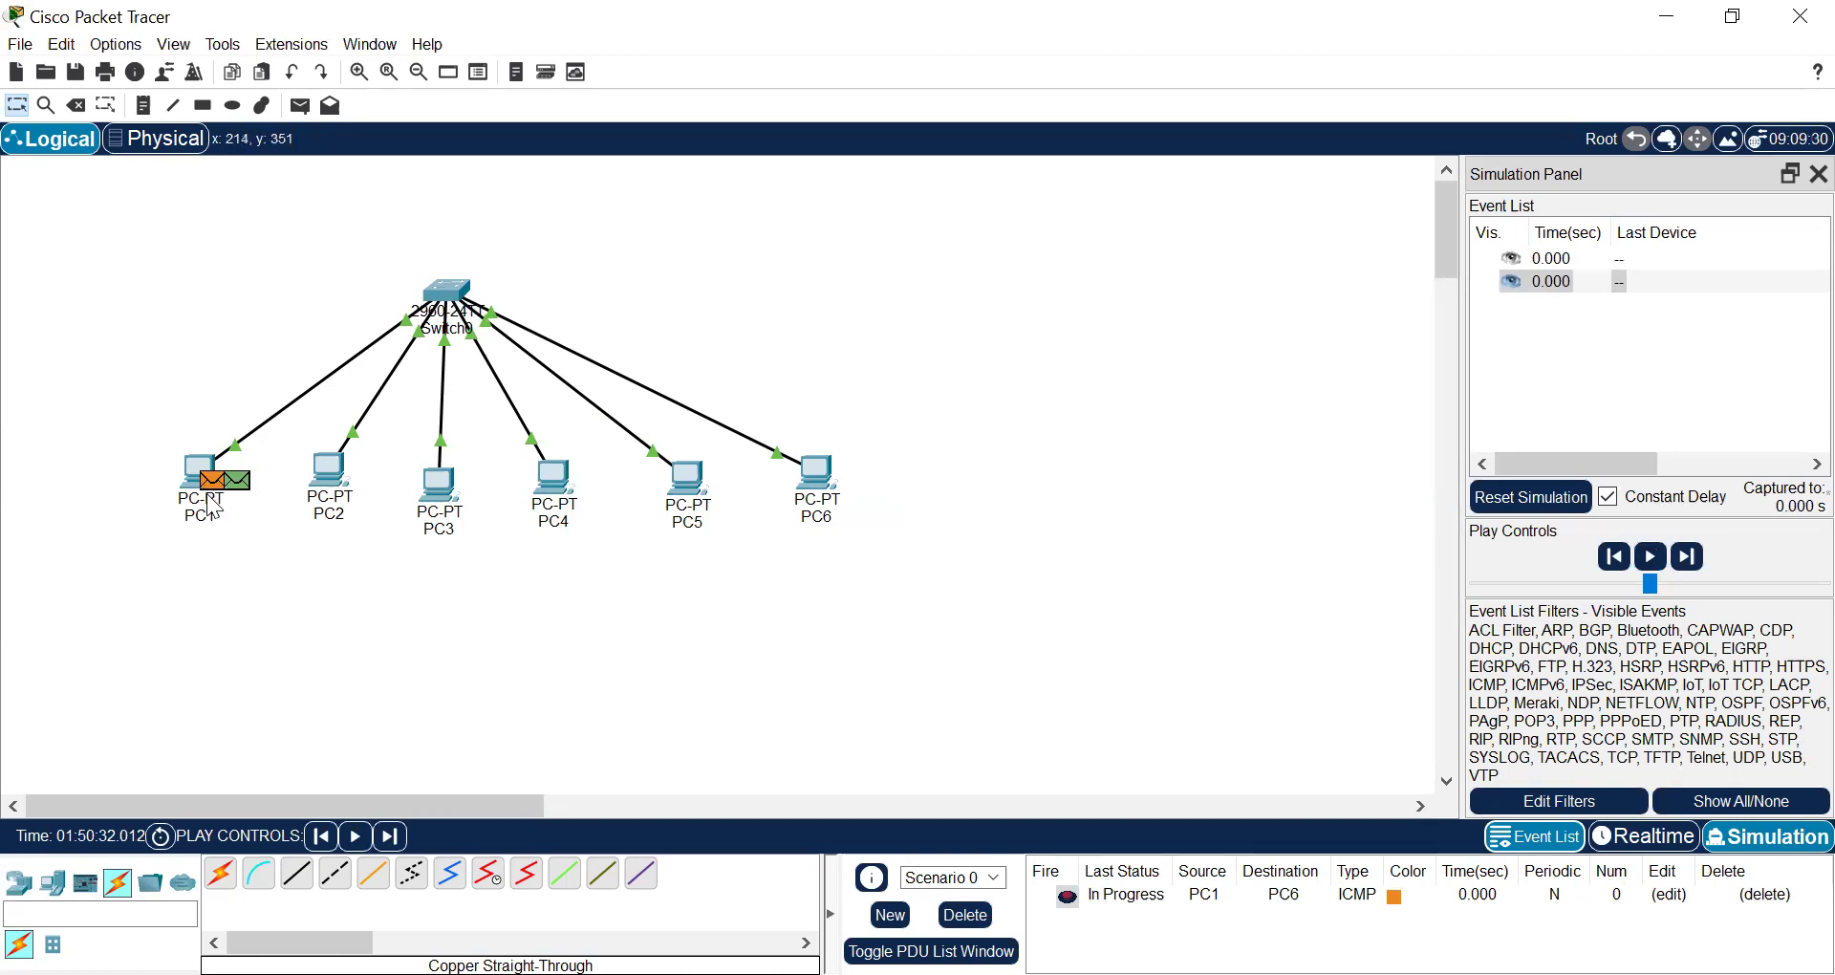
left_click(1650, 557)
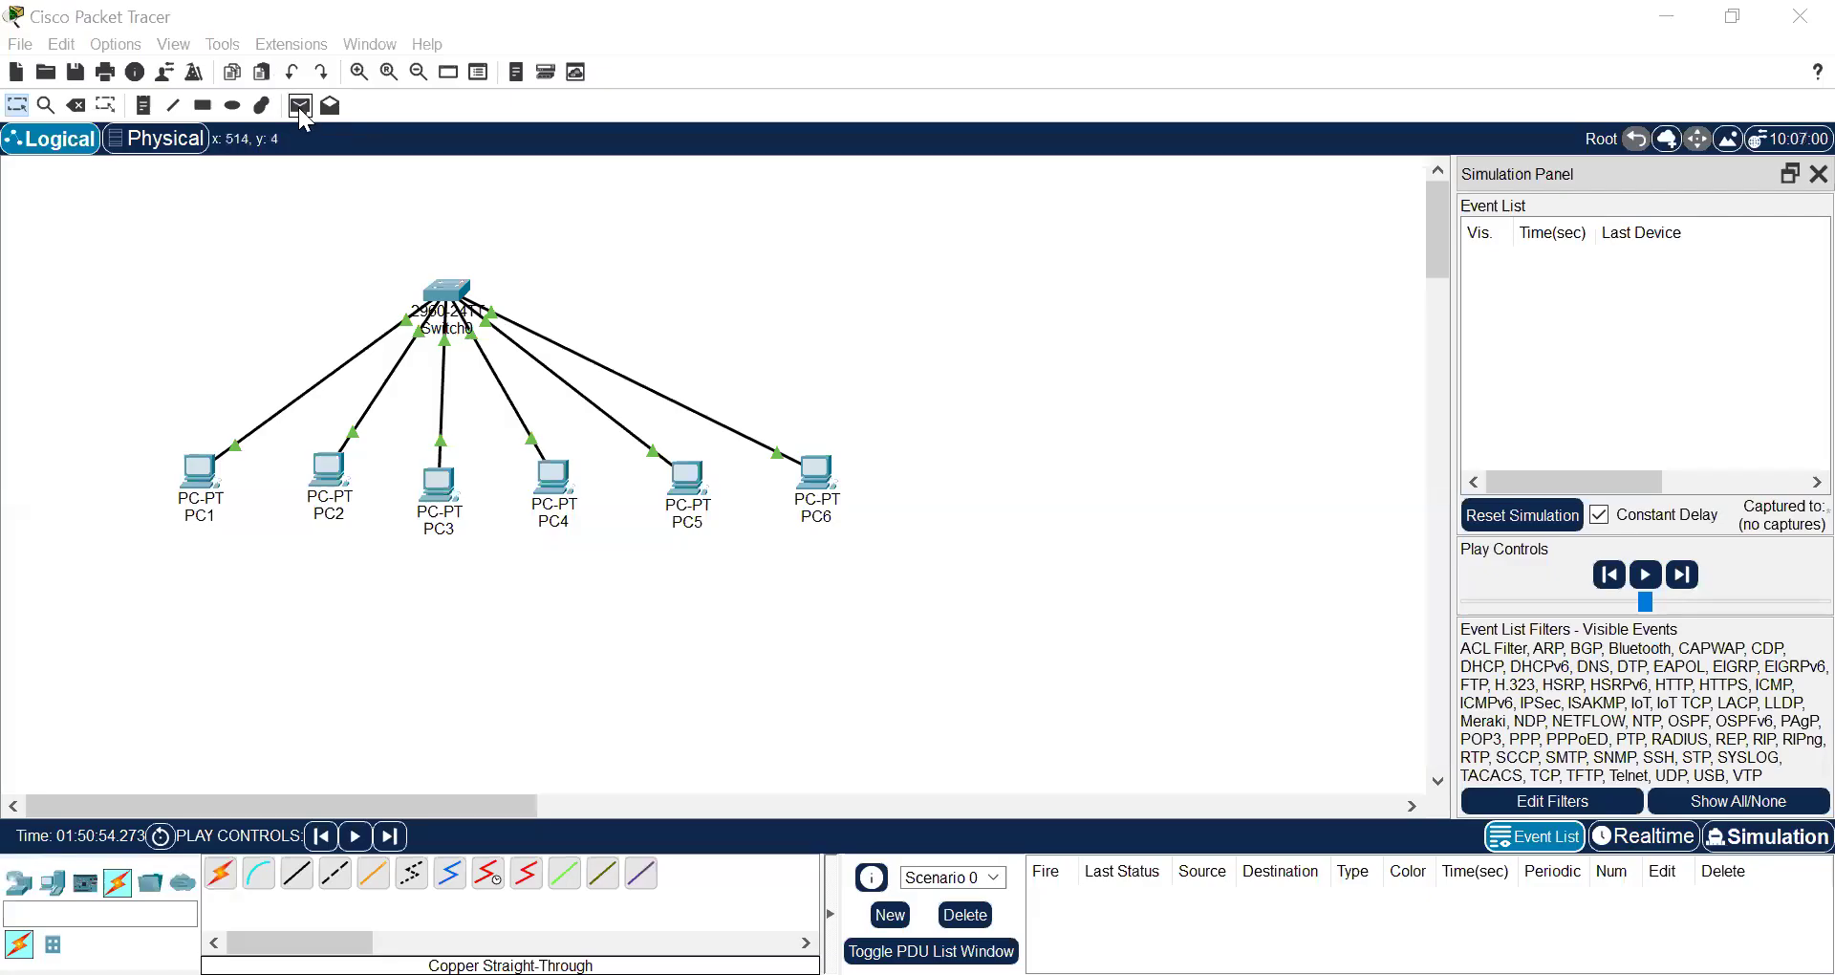
- Queue a fresh ICMP packet from PC1 to PC6 and play the simulation
left_click(300, 107)
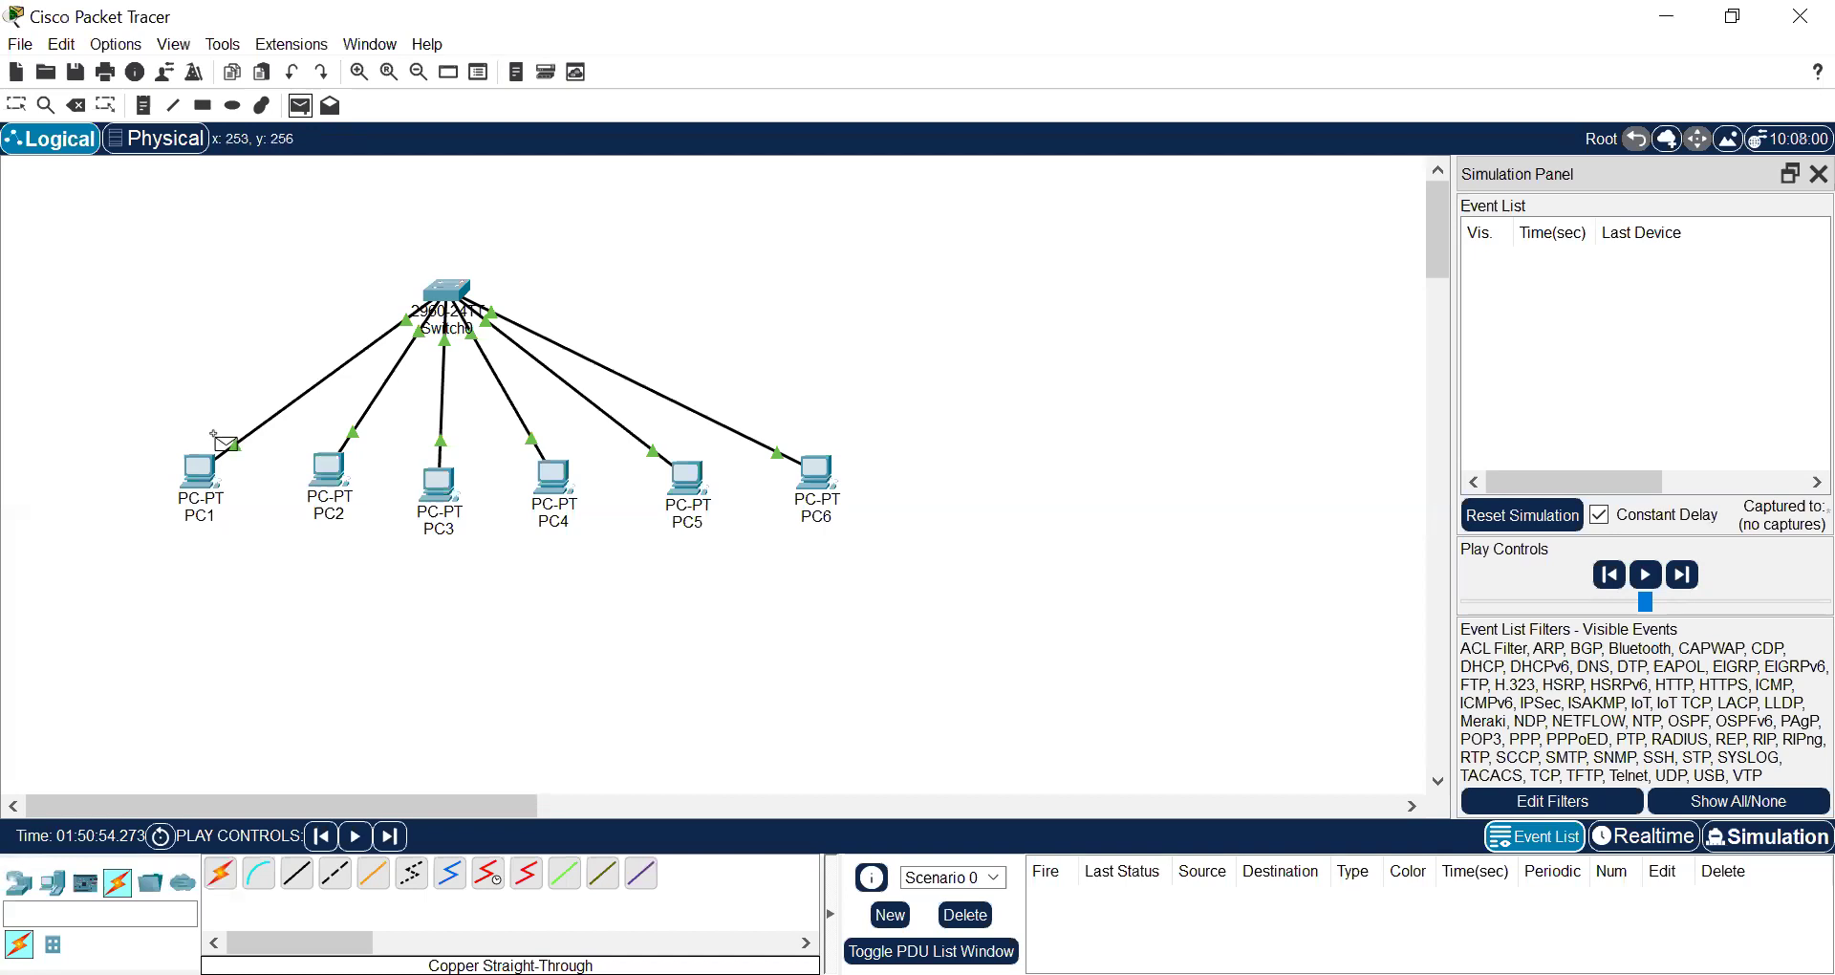
left_click(206, 464)
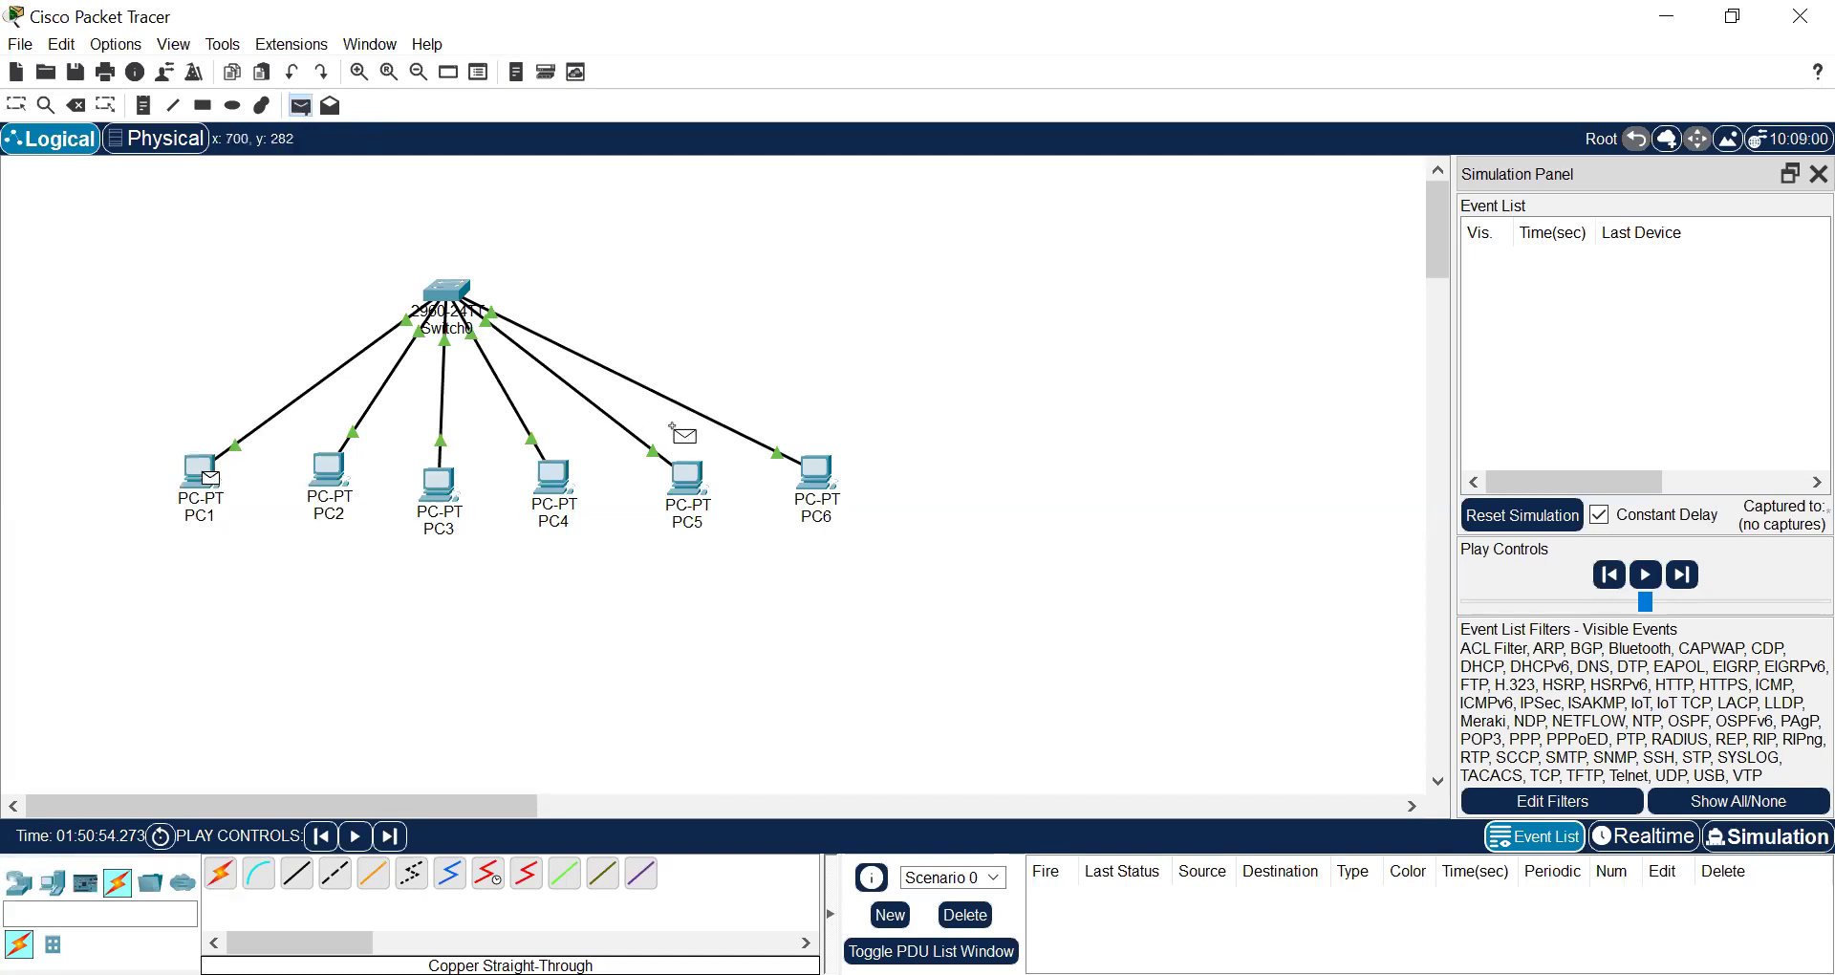
left_click(816, 468)
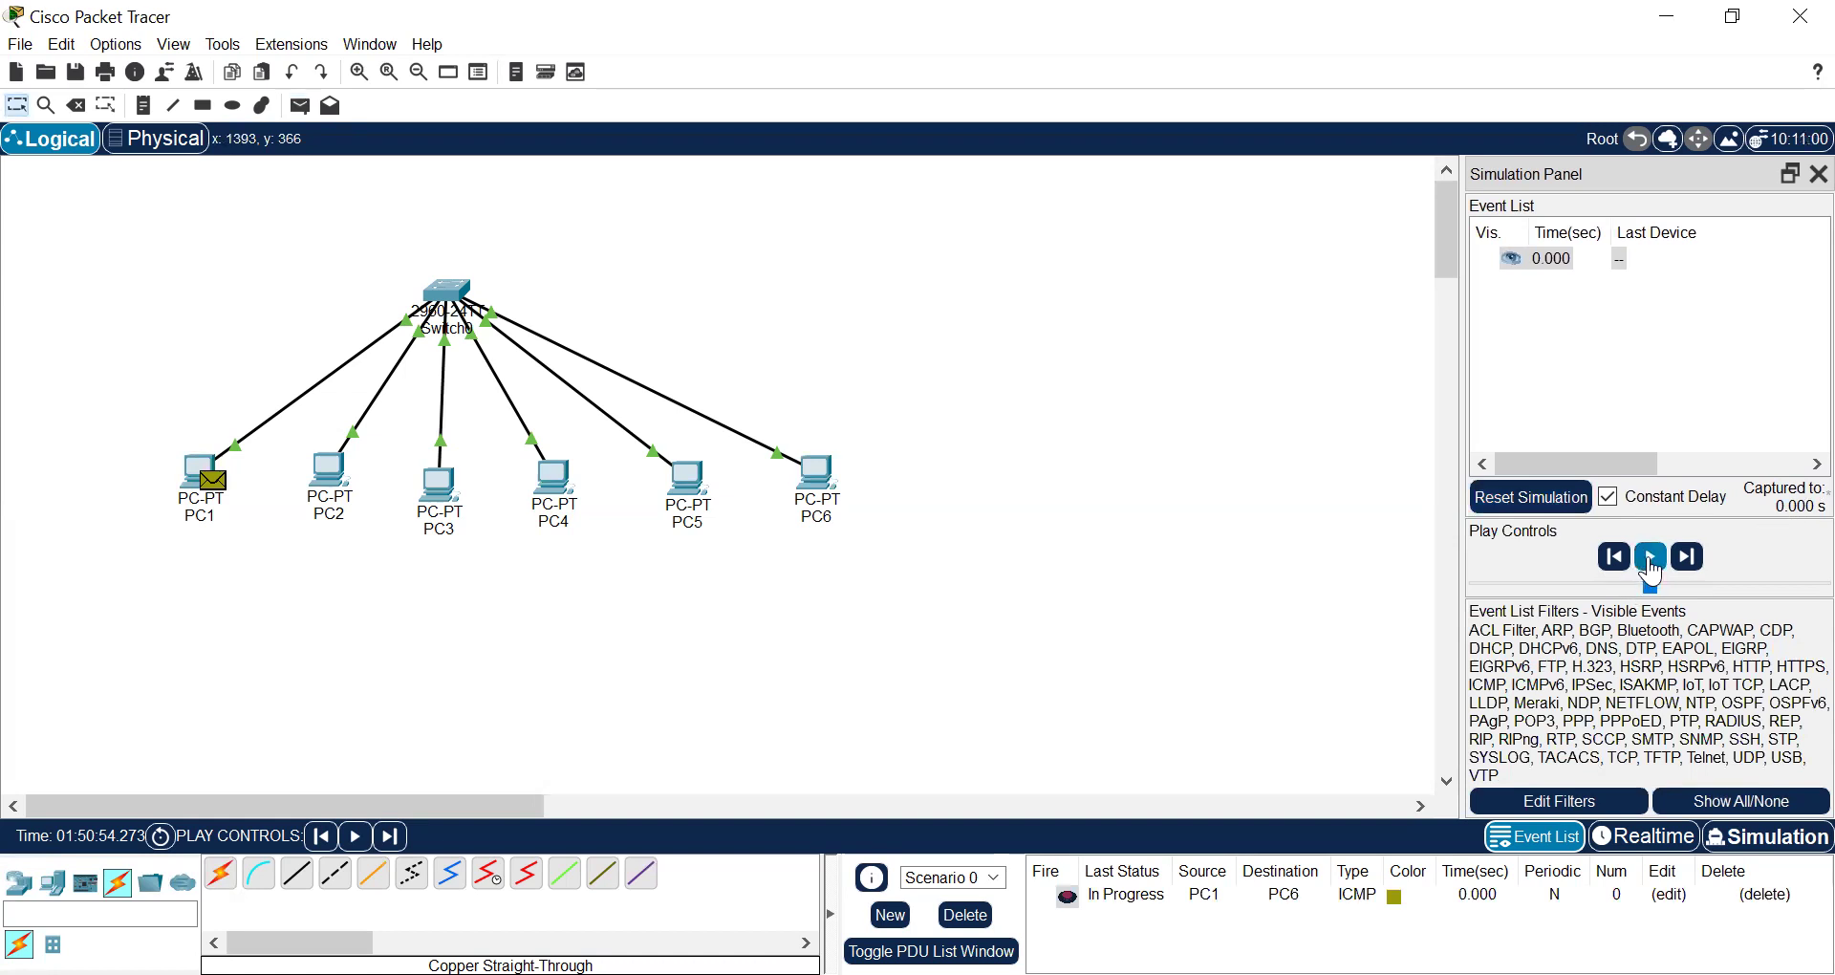
left_click(1650, 564)
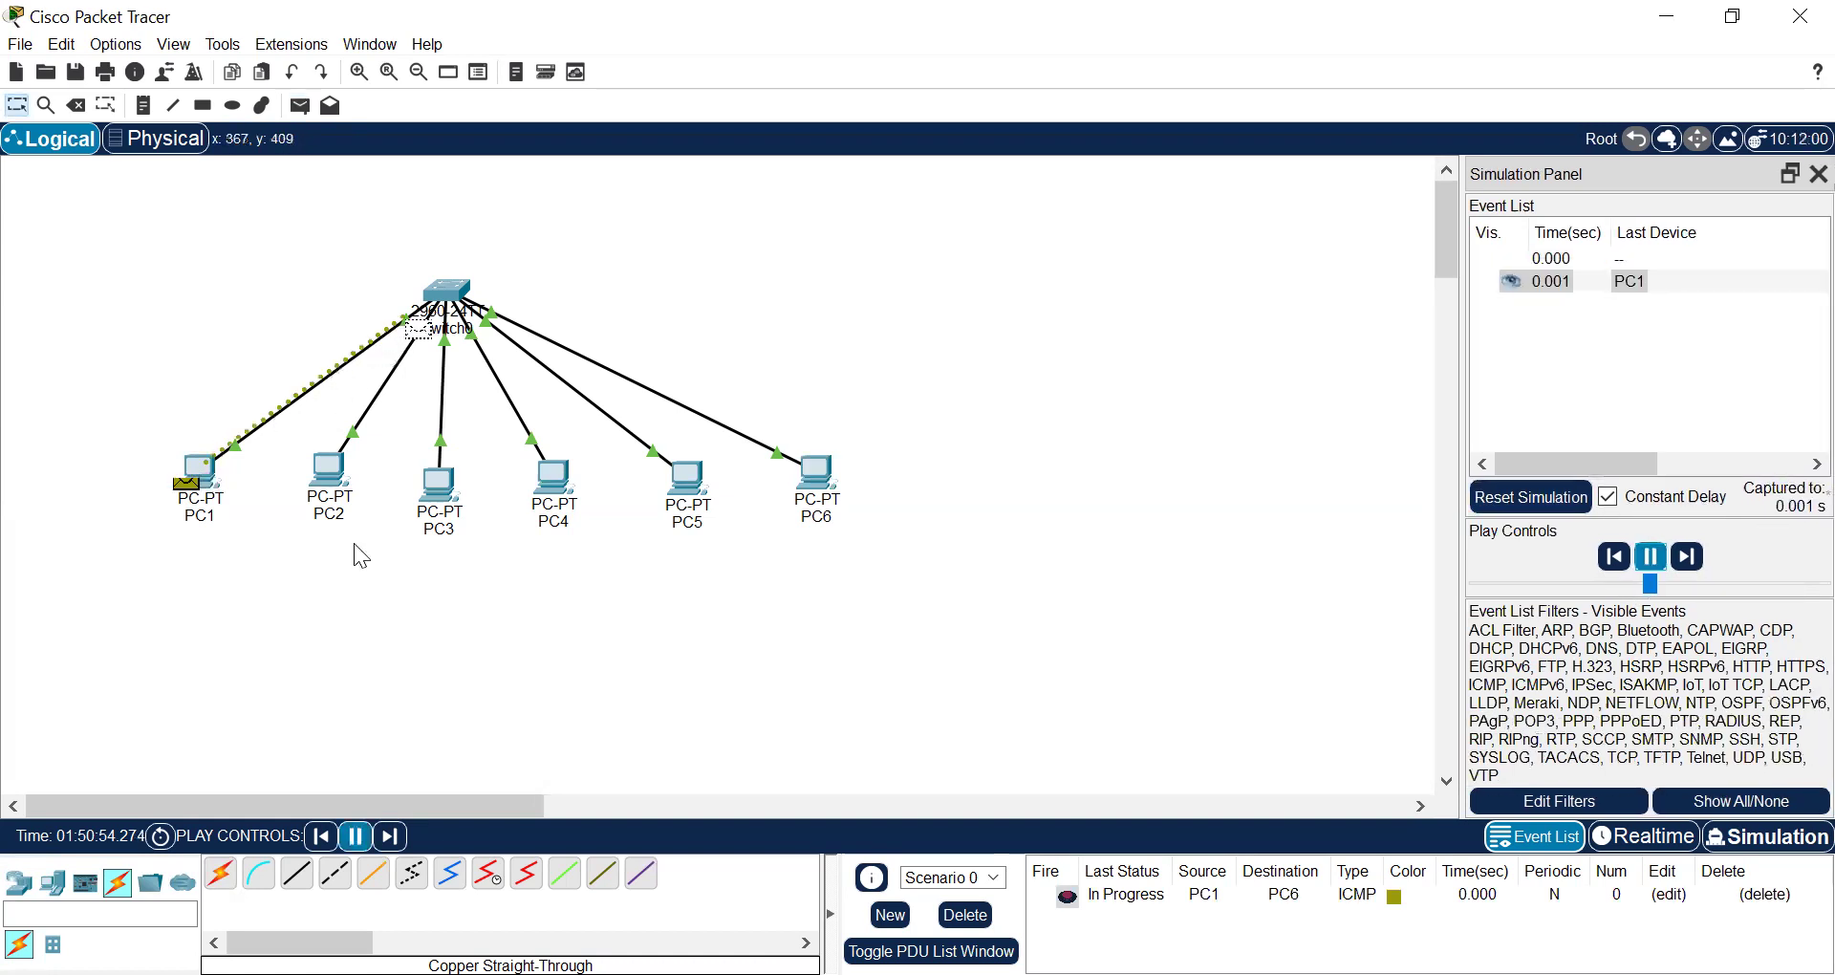